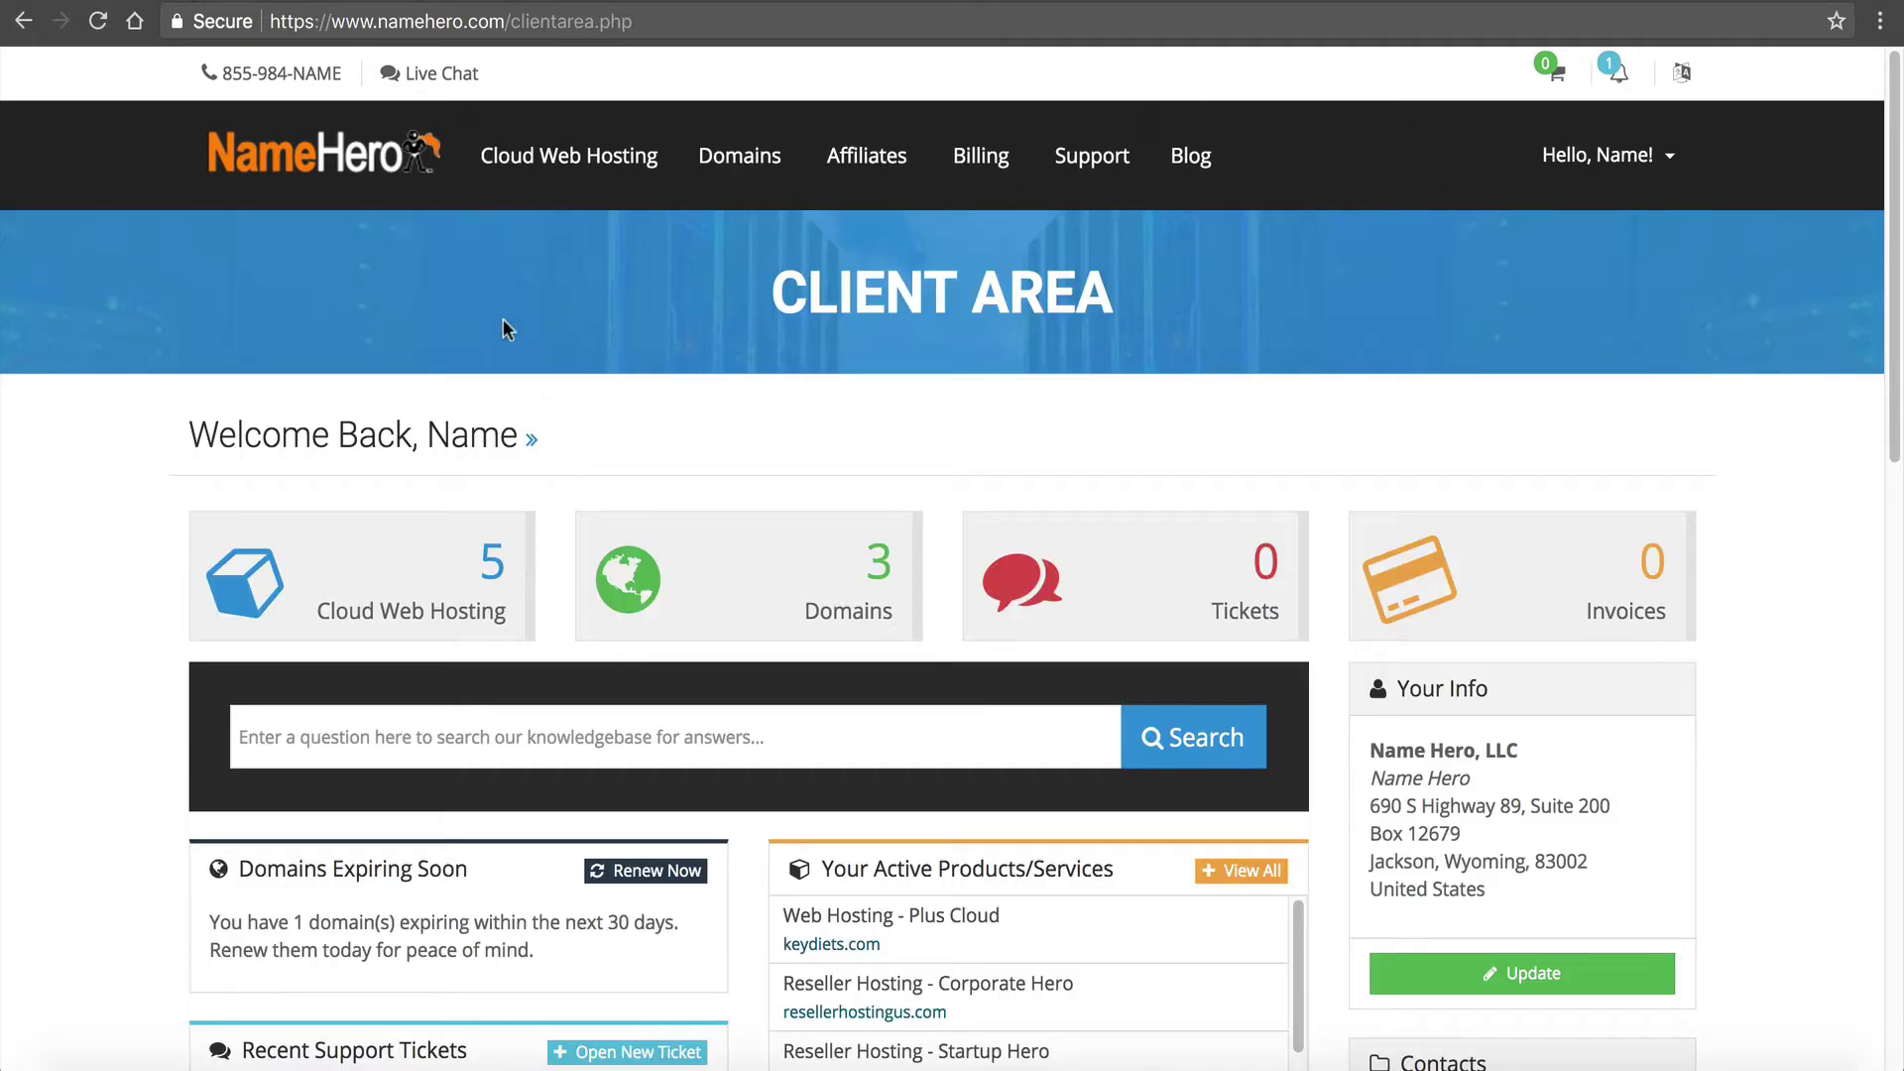
# Open the keydiets.com Plus Cloud hosting service and load the live Key Diets site
pyautogui.click(444, 599)
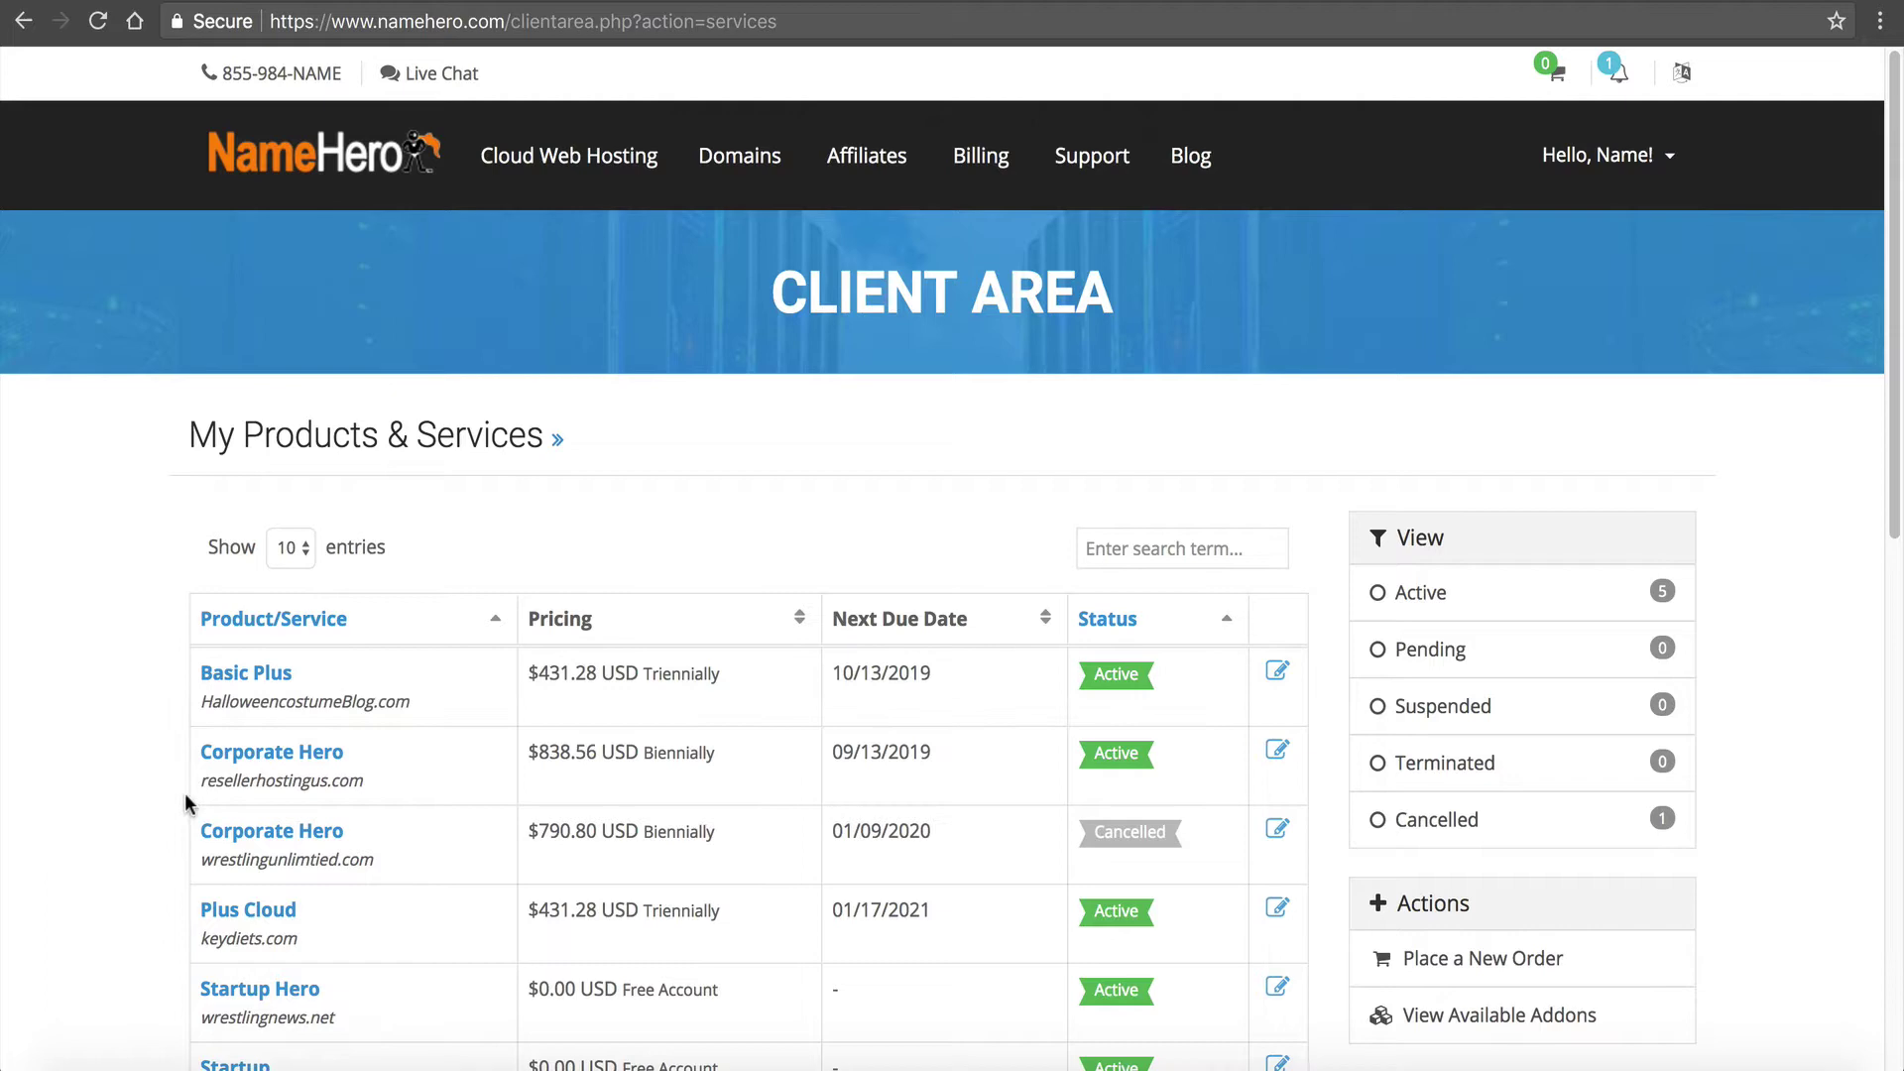
pyautogui.click(223, 909)
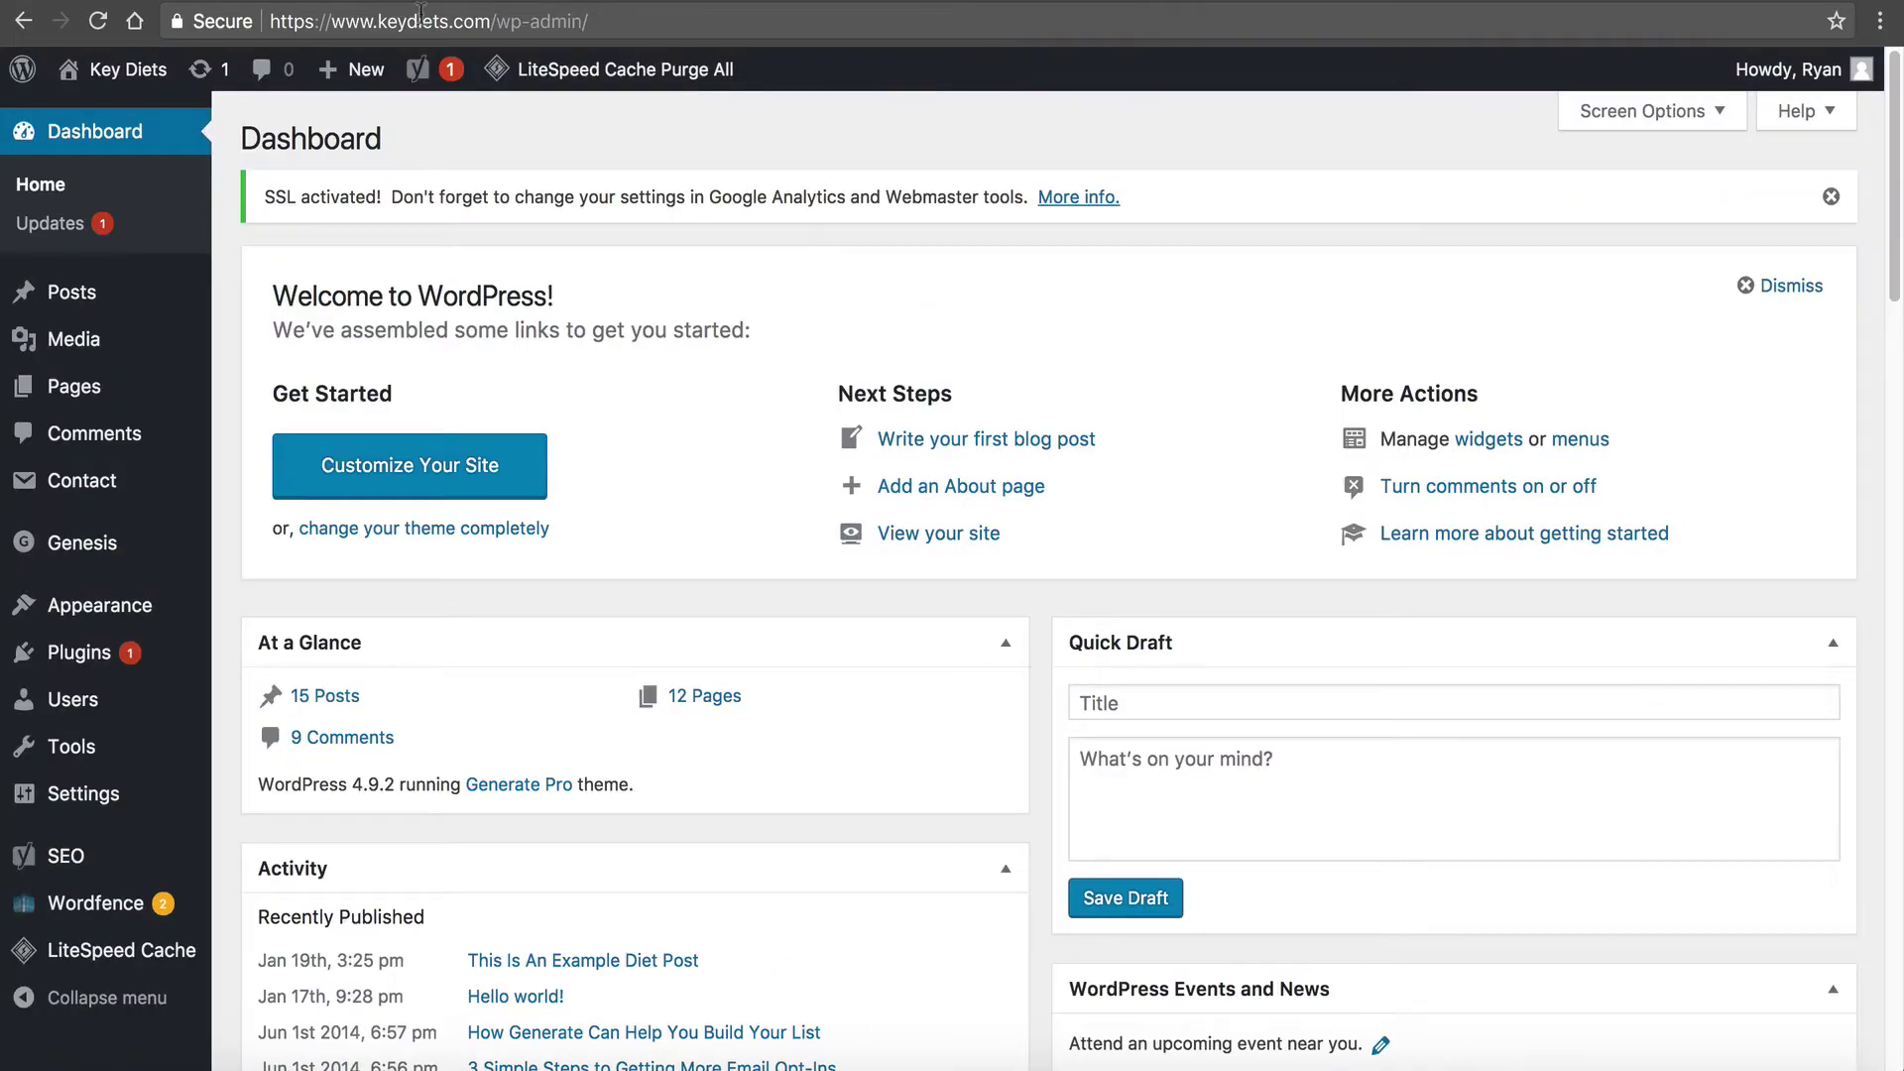
pyautogui.click(422, 20)
pyautogui.click(456, 20)
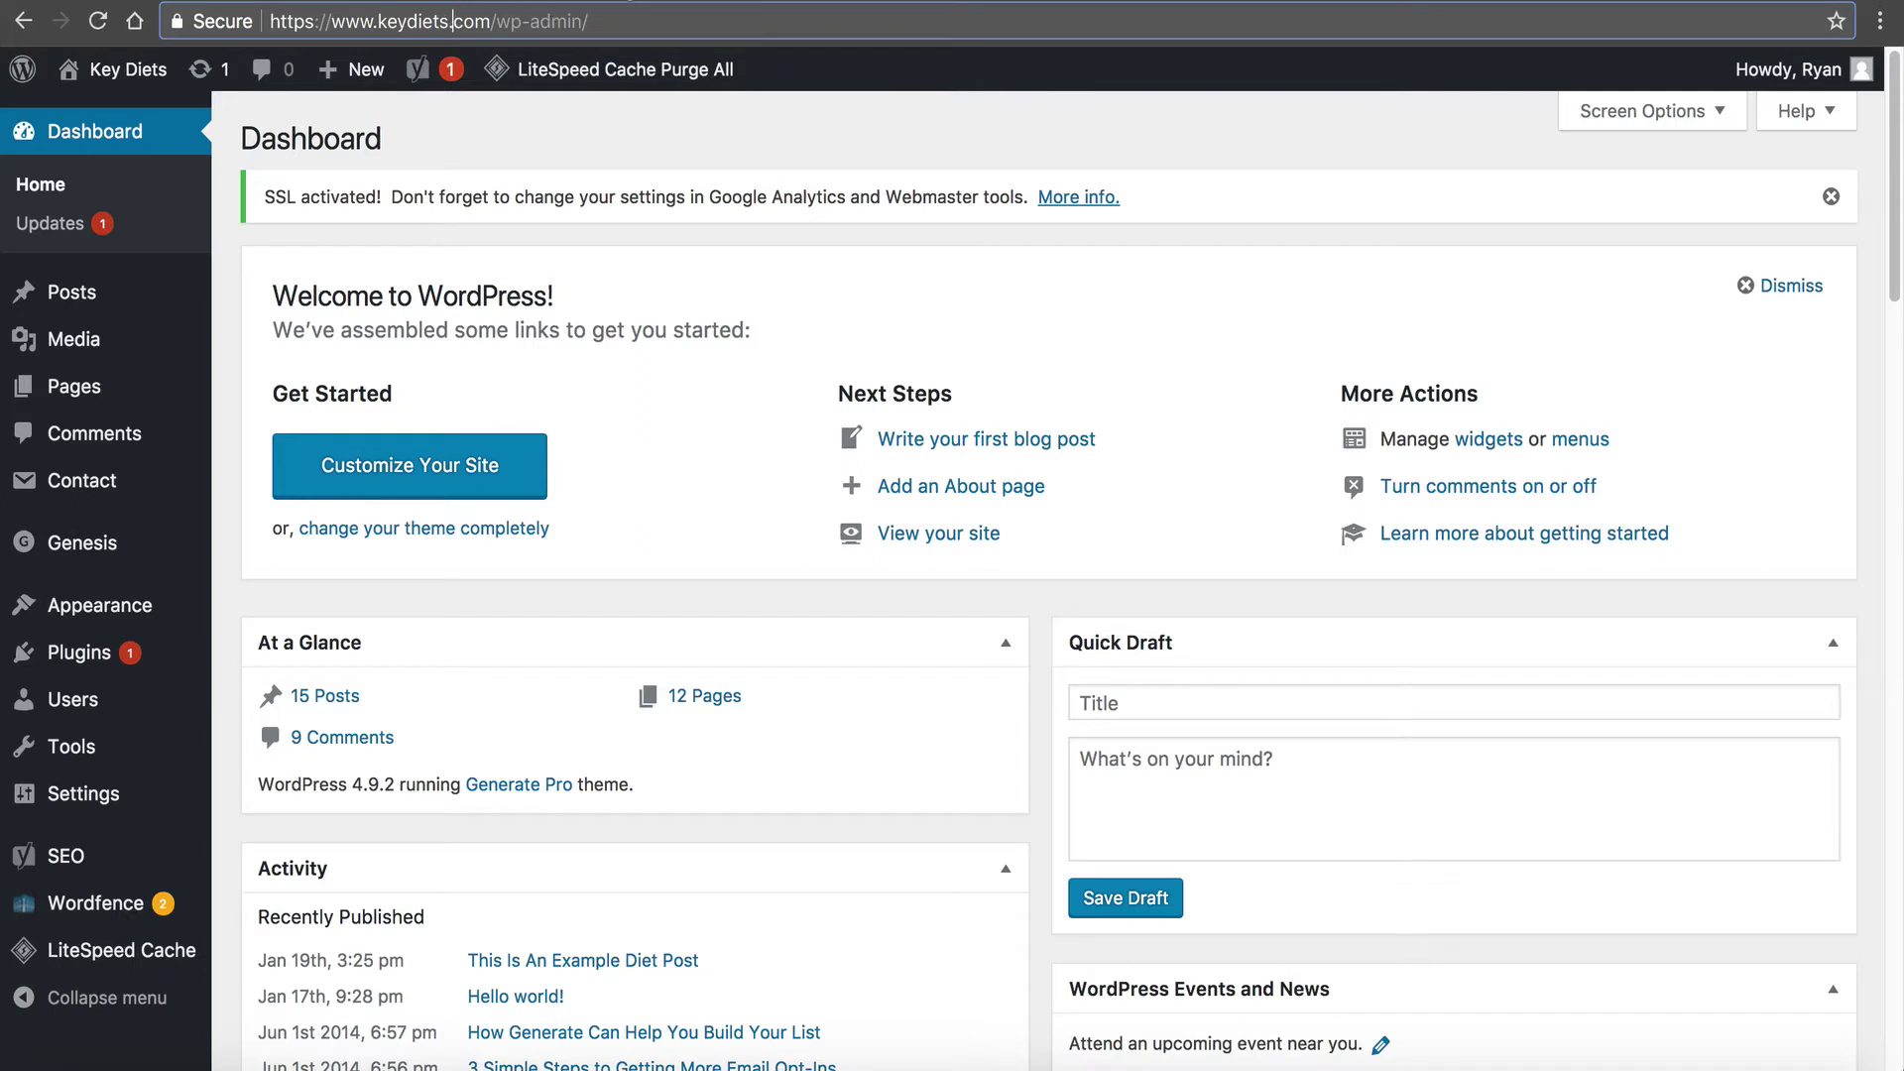
pyautogui.moveTo(161, 77)
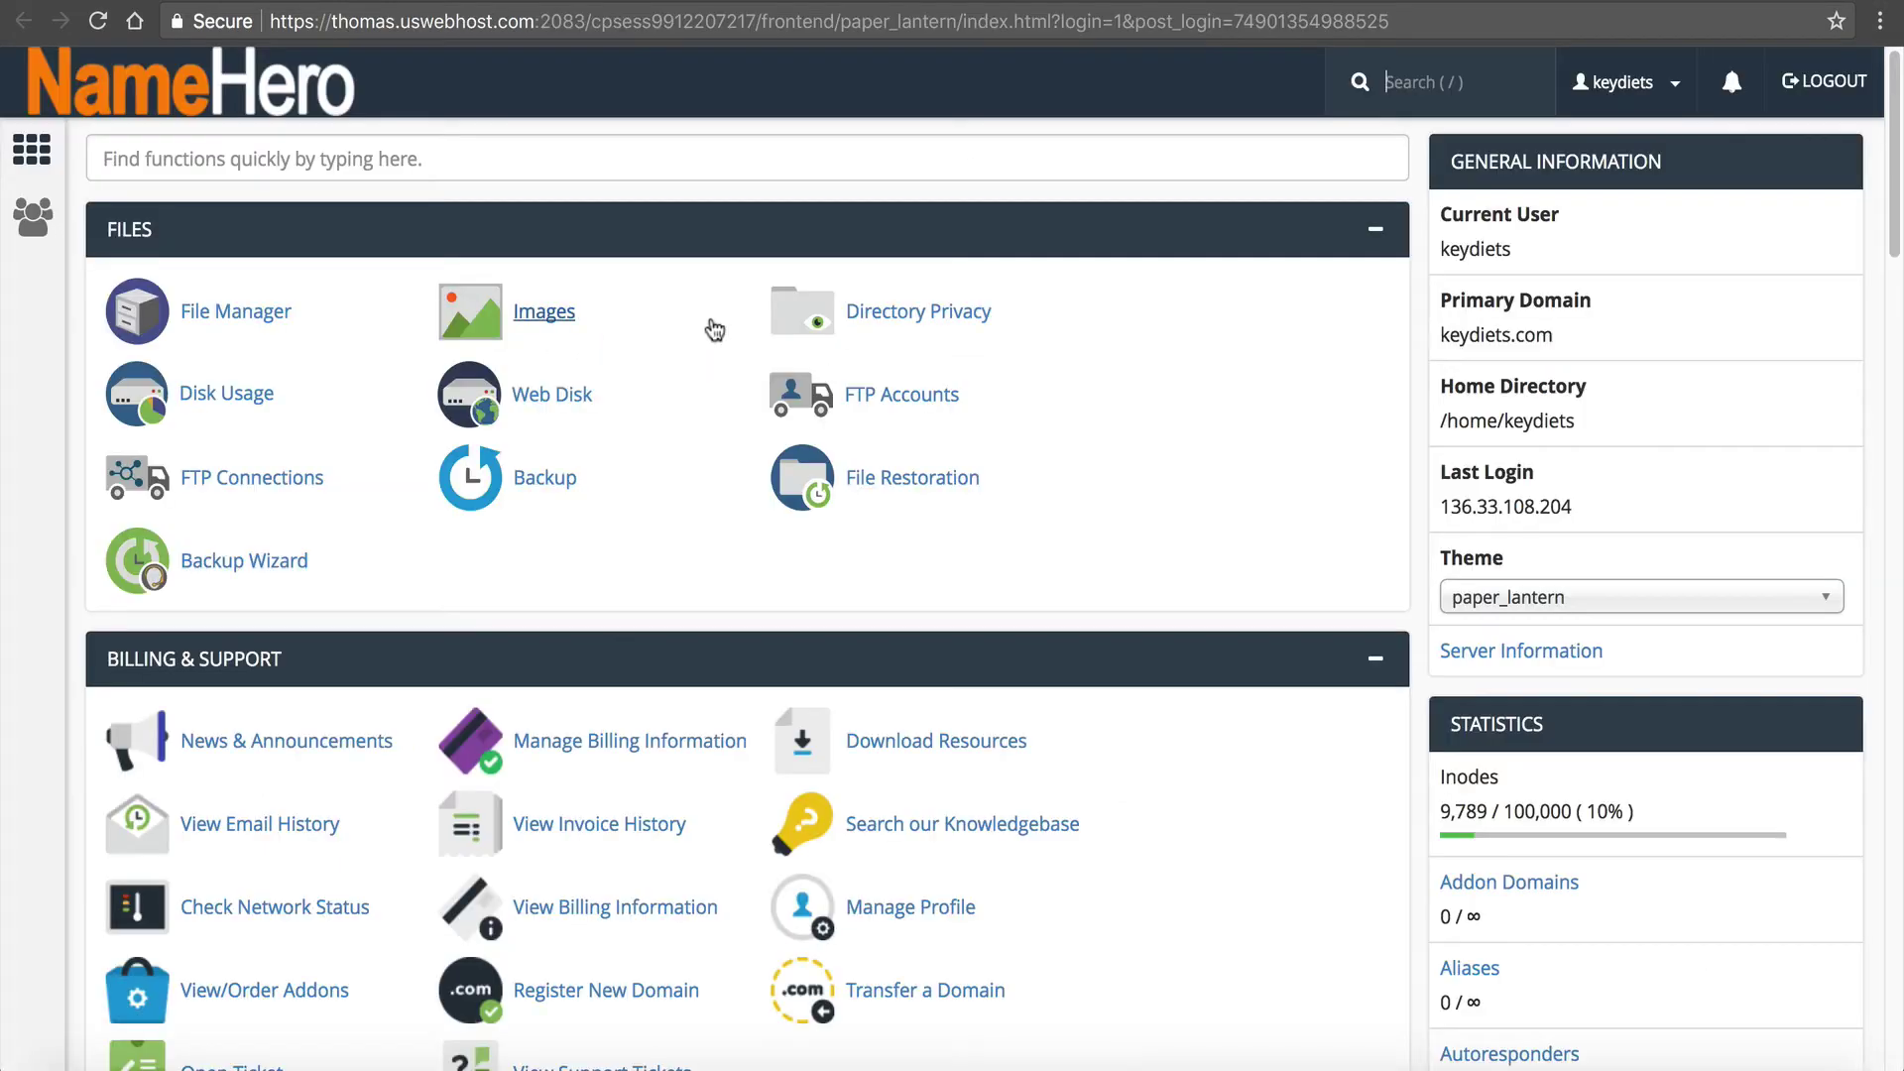
# Search cPanel functions for 'mod' and open ModSecurity
pyautogui.click(406, 165)
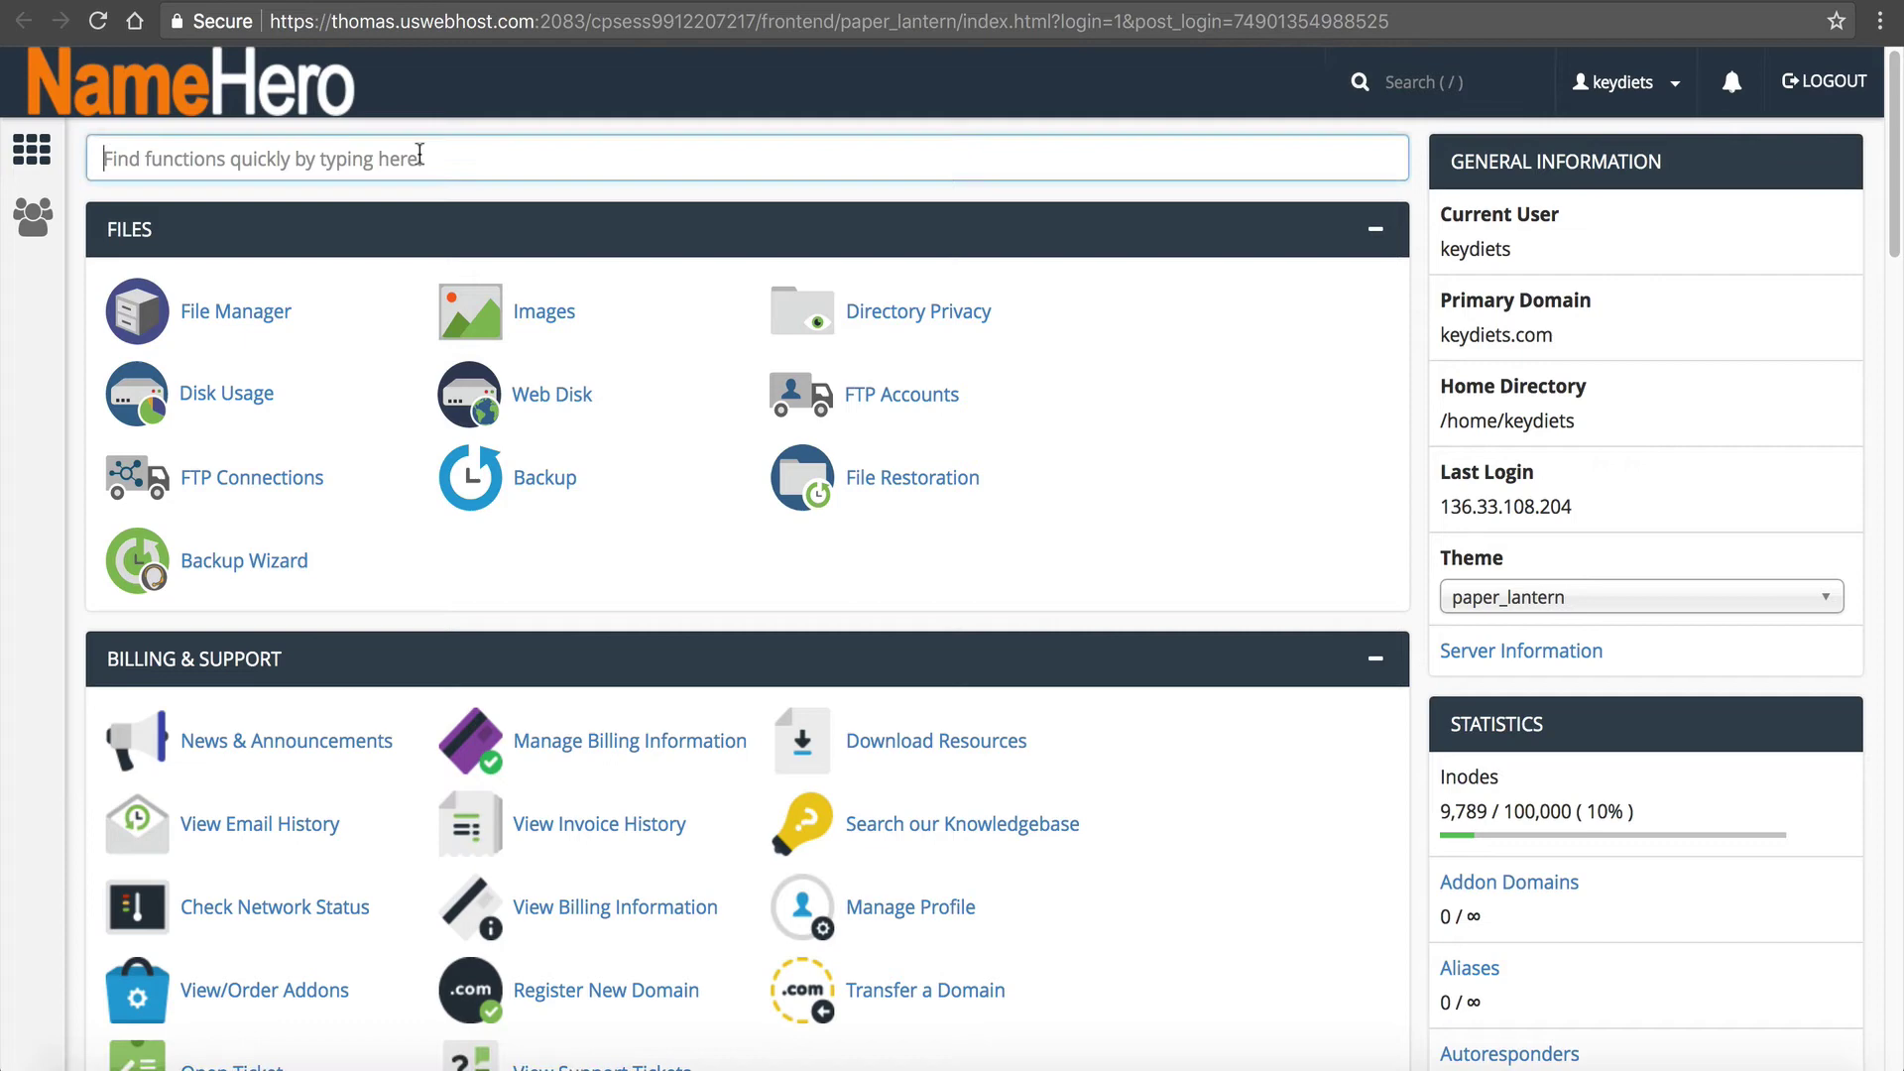
pyautogui.write('mod')
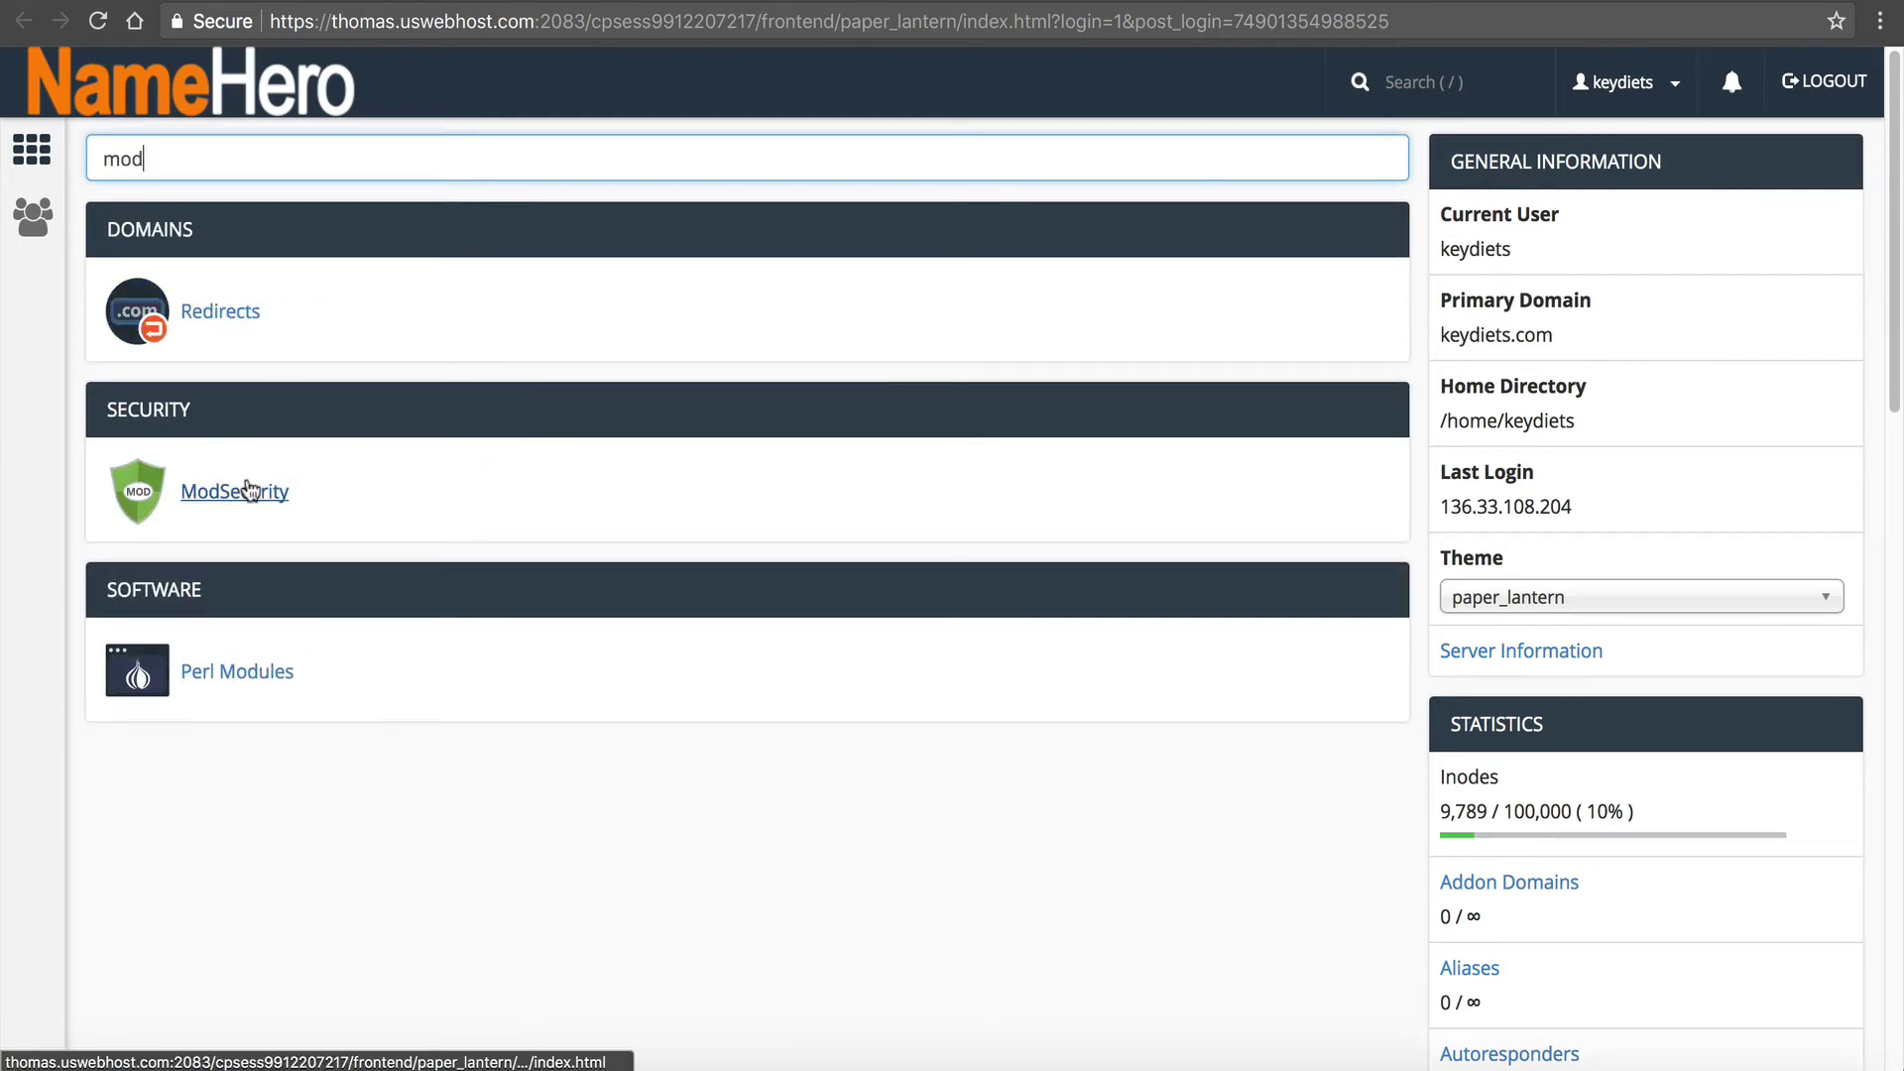
pyautogui.click(260, 508)
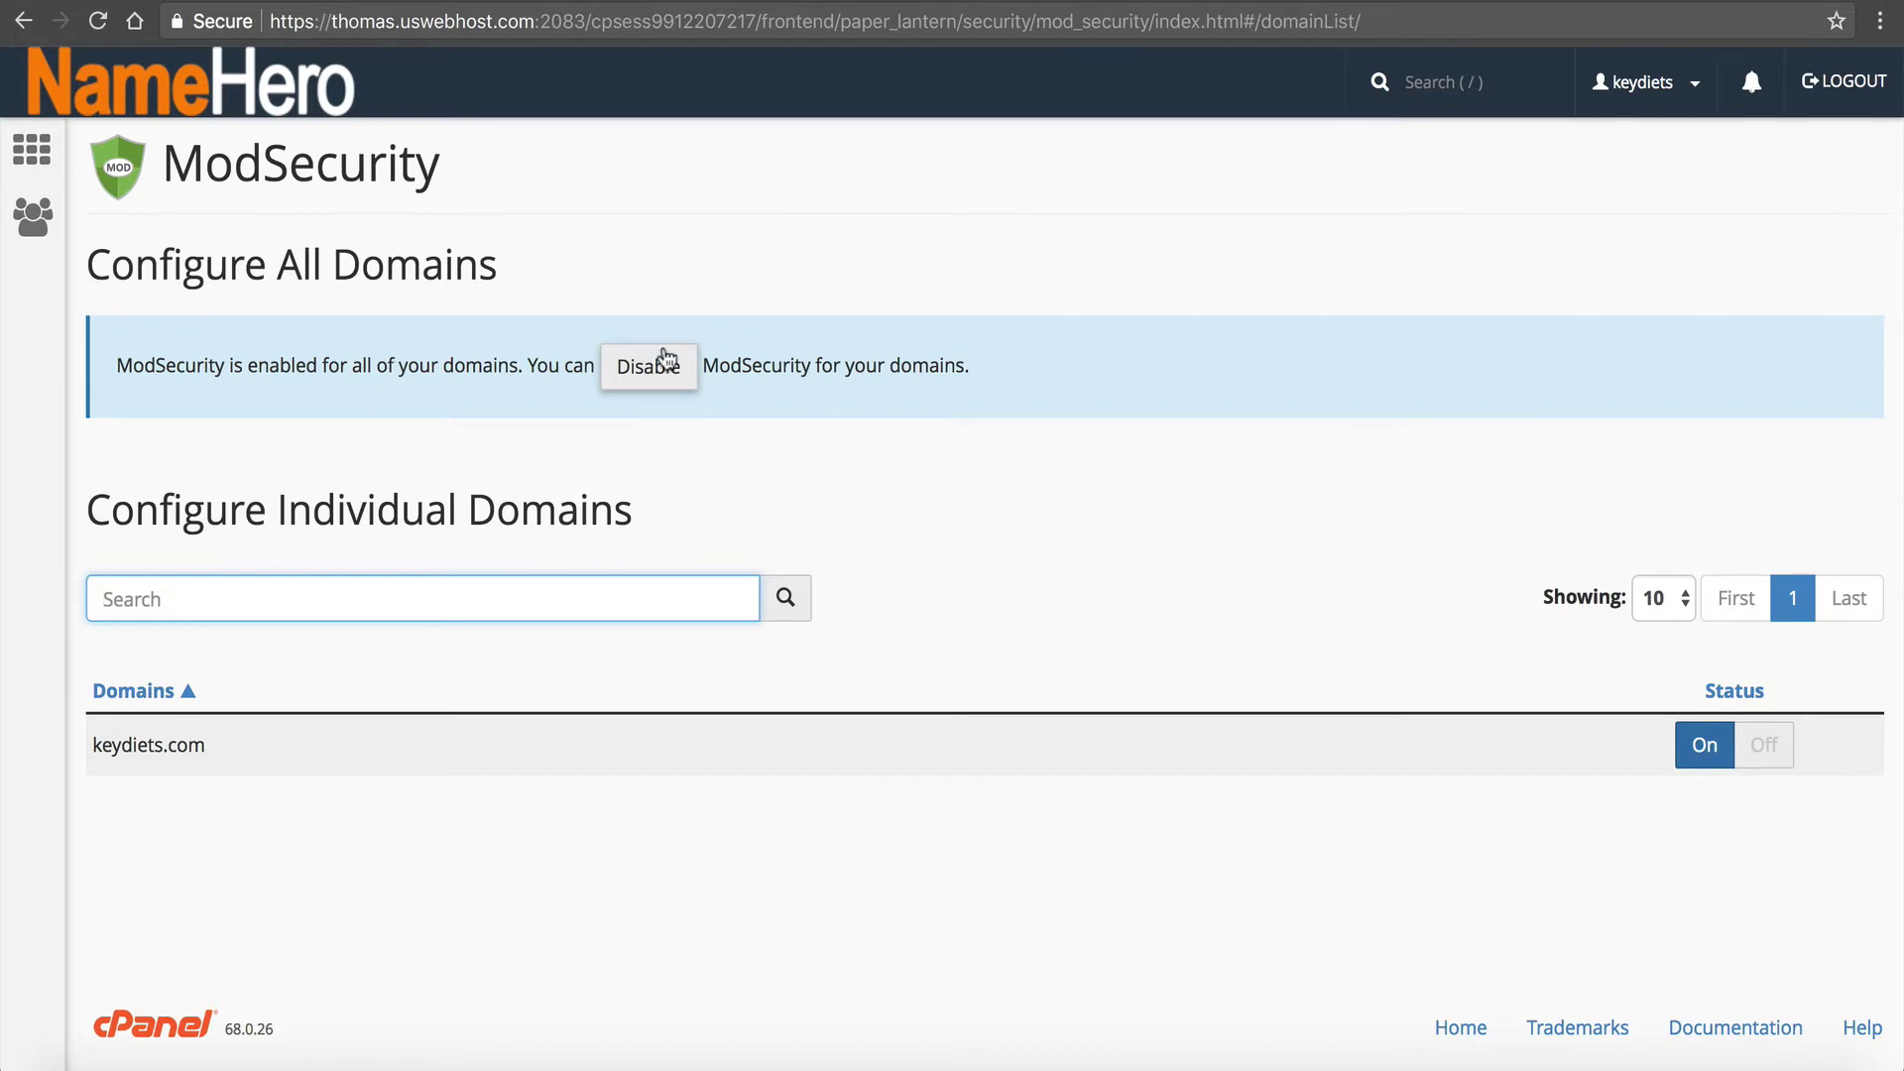
# Disable ModSecurity on all domains and return to the cPanel home page
pyautogui.click(655, 366)
pyautogui.click(158, 443)
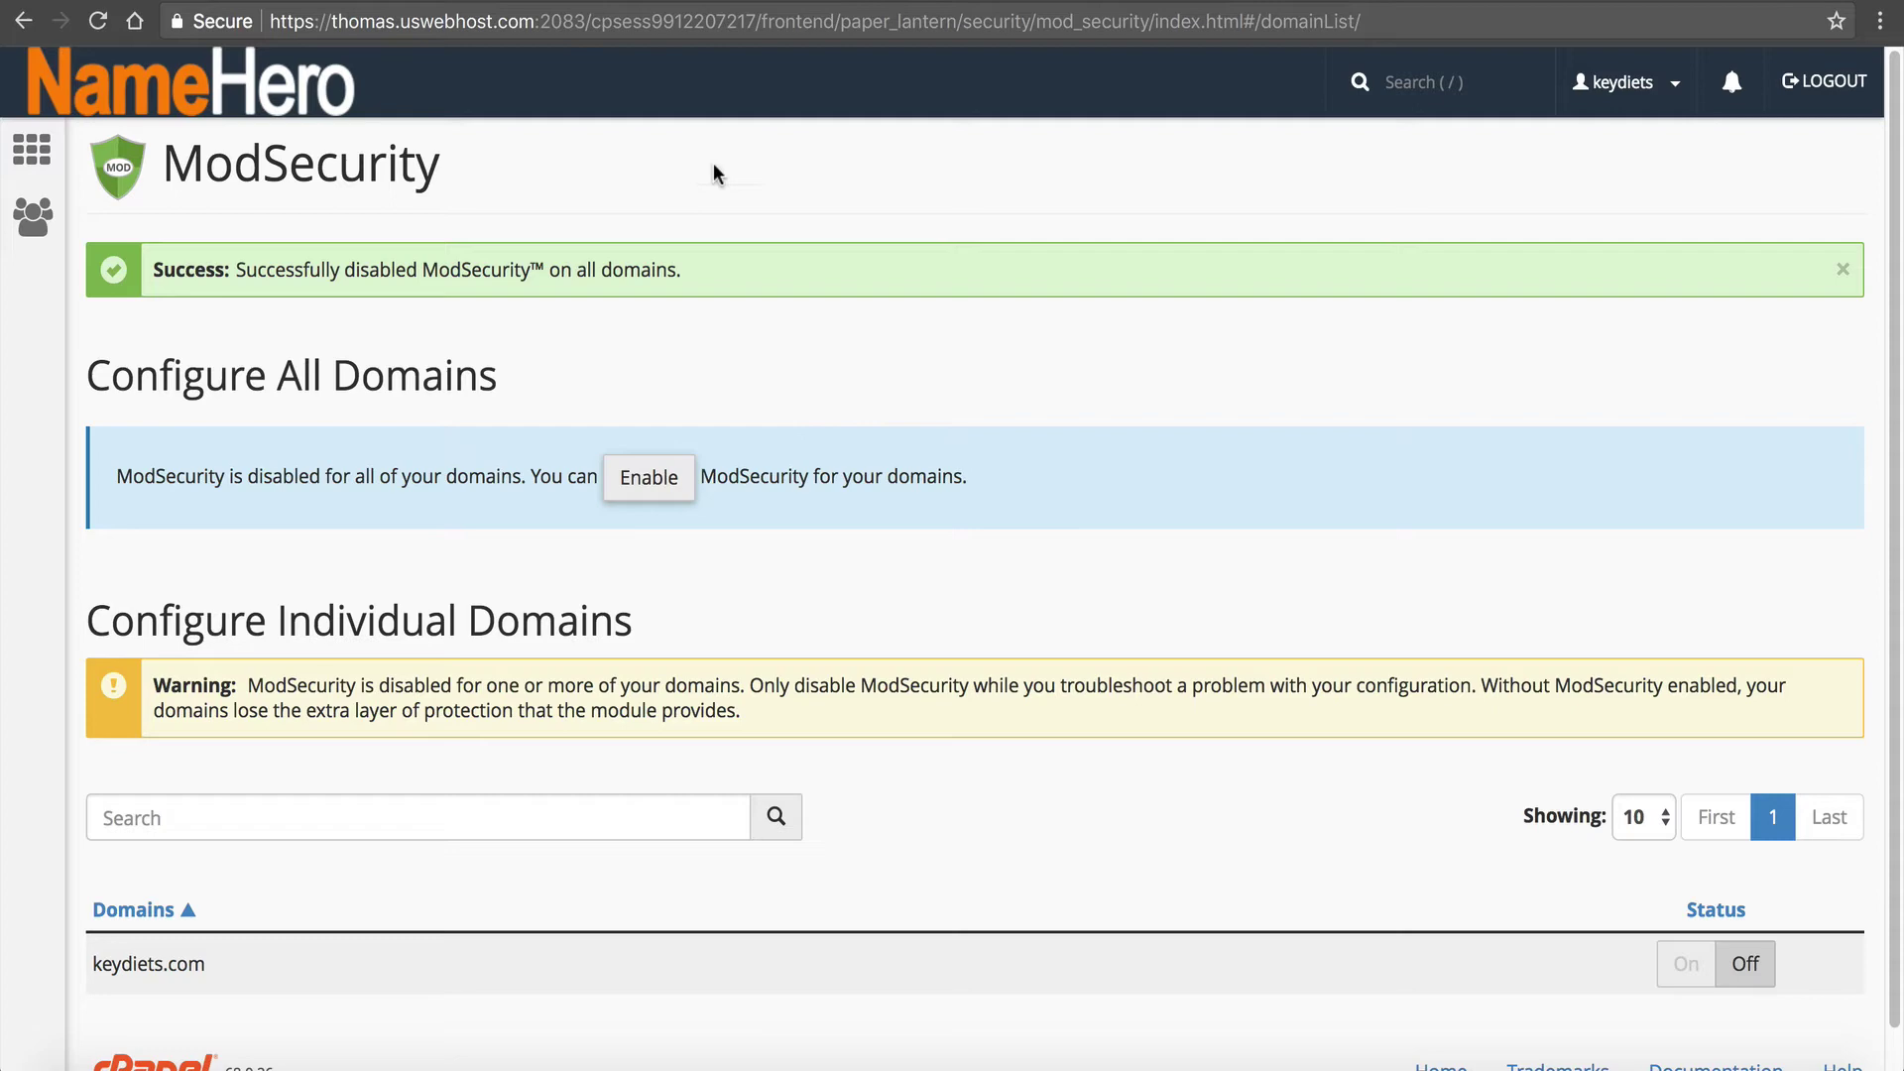
pyautogui.click(230, 111)
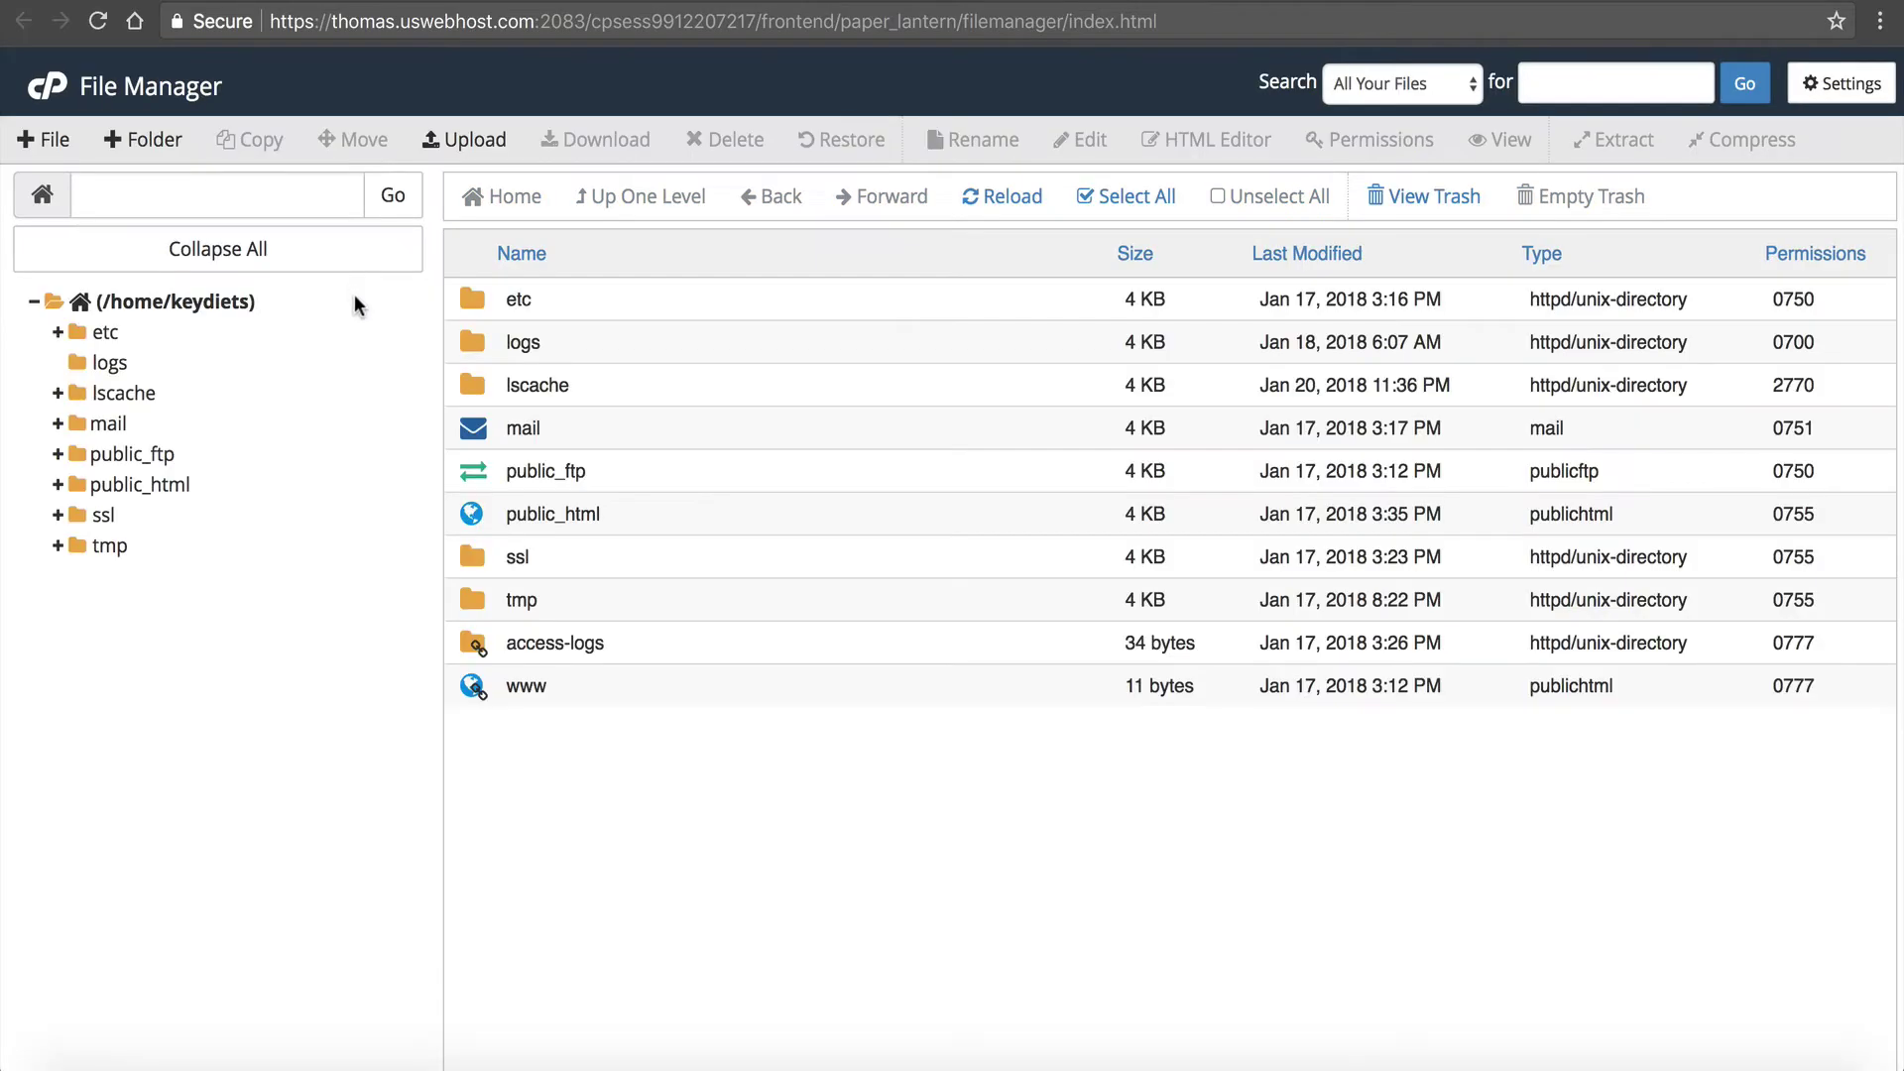
# Open the www folder in File Manager and turn on Show Hidden Files
pyautogui.doubleClick(473, 687)
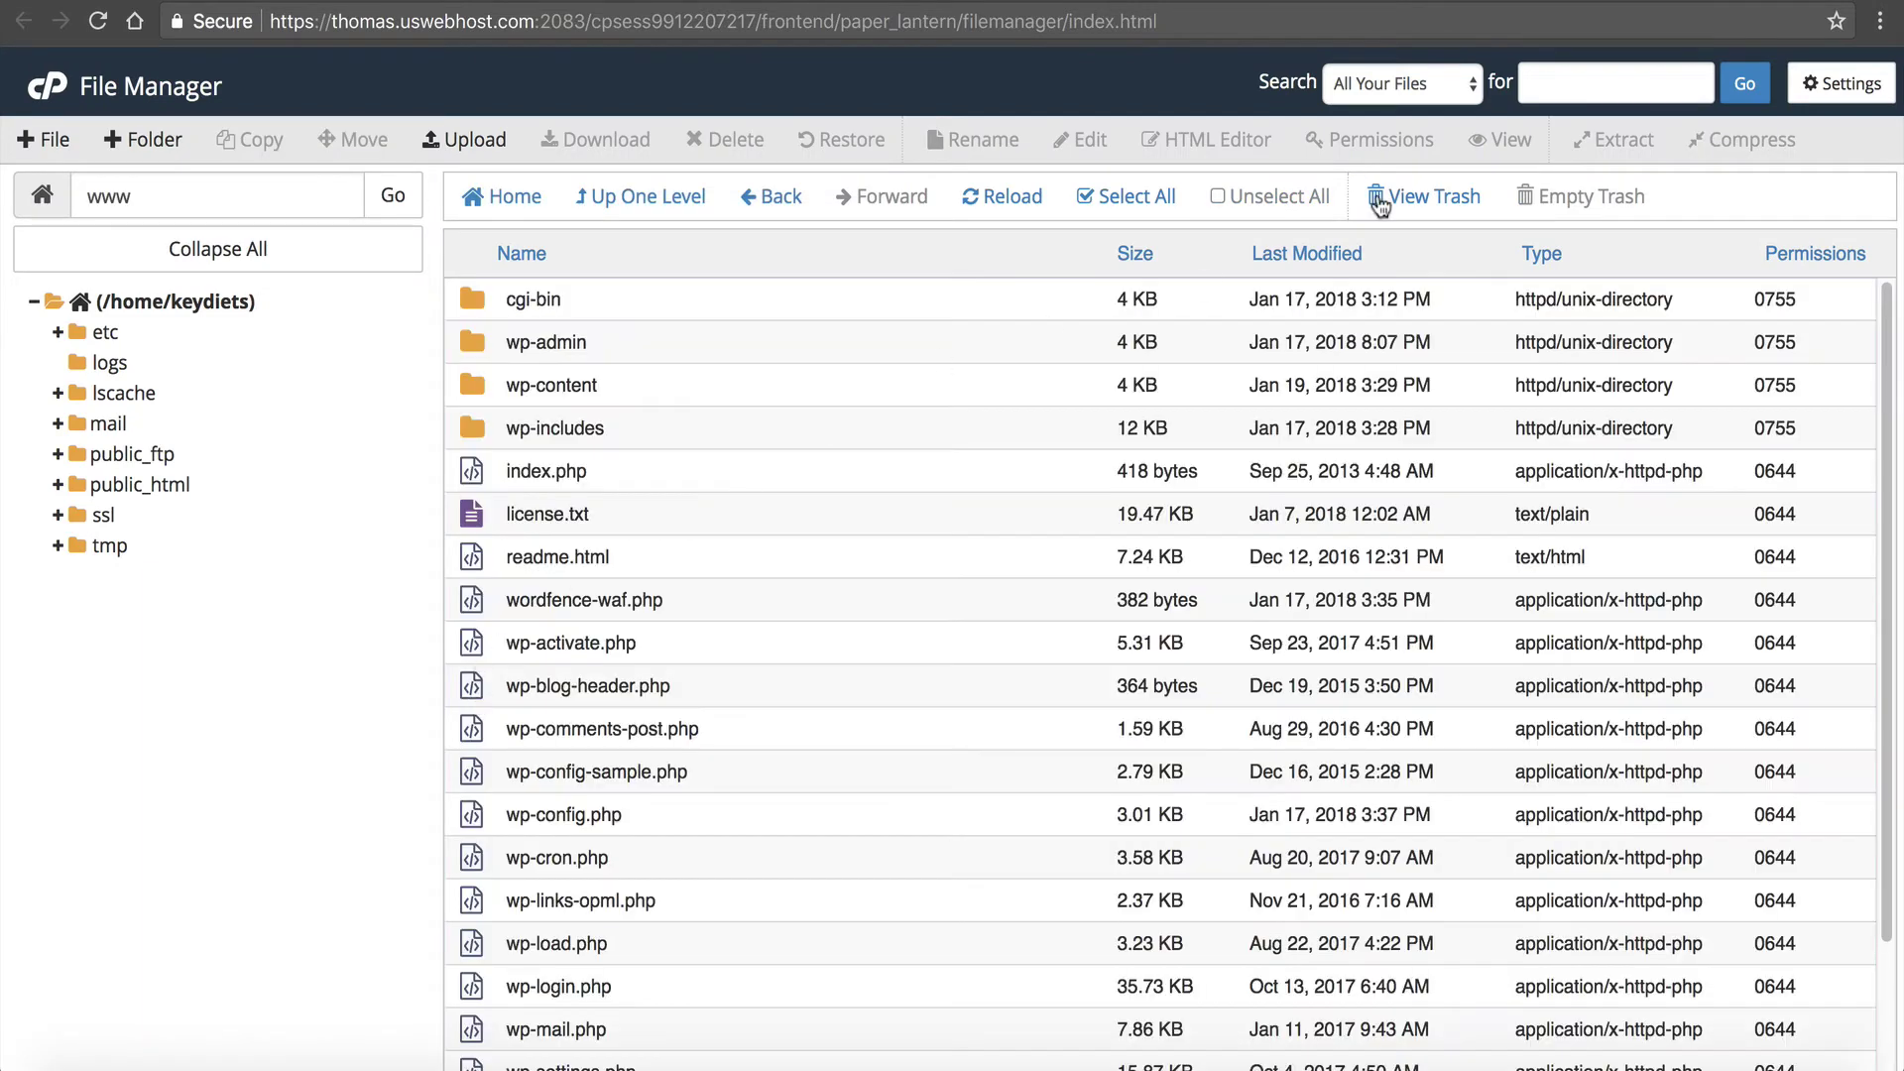
pyautogui.click(1818, 84)
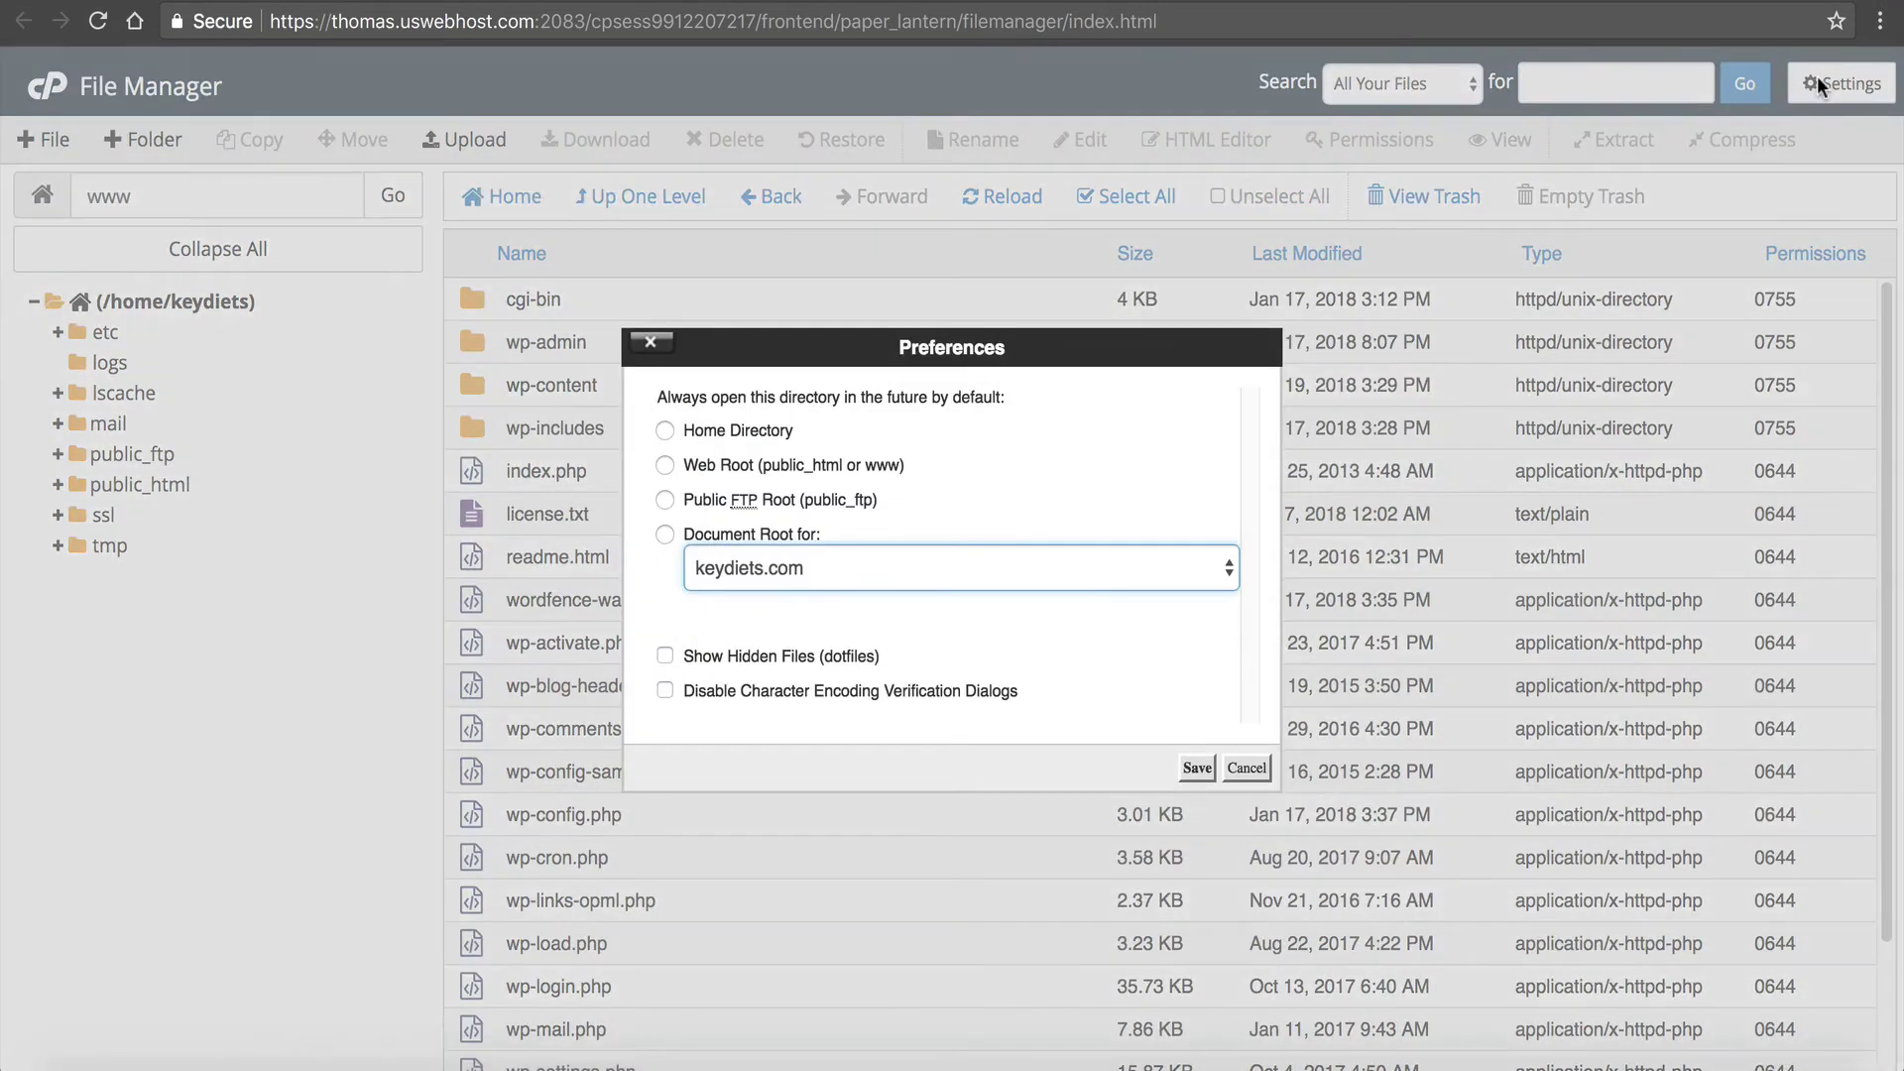
pyautogui.click(811, 660)
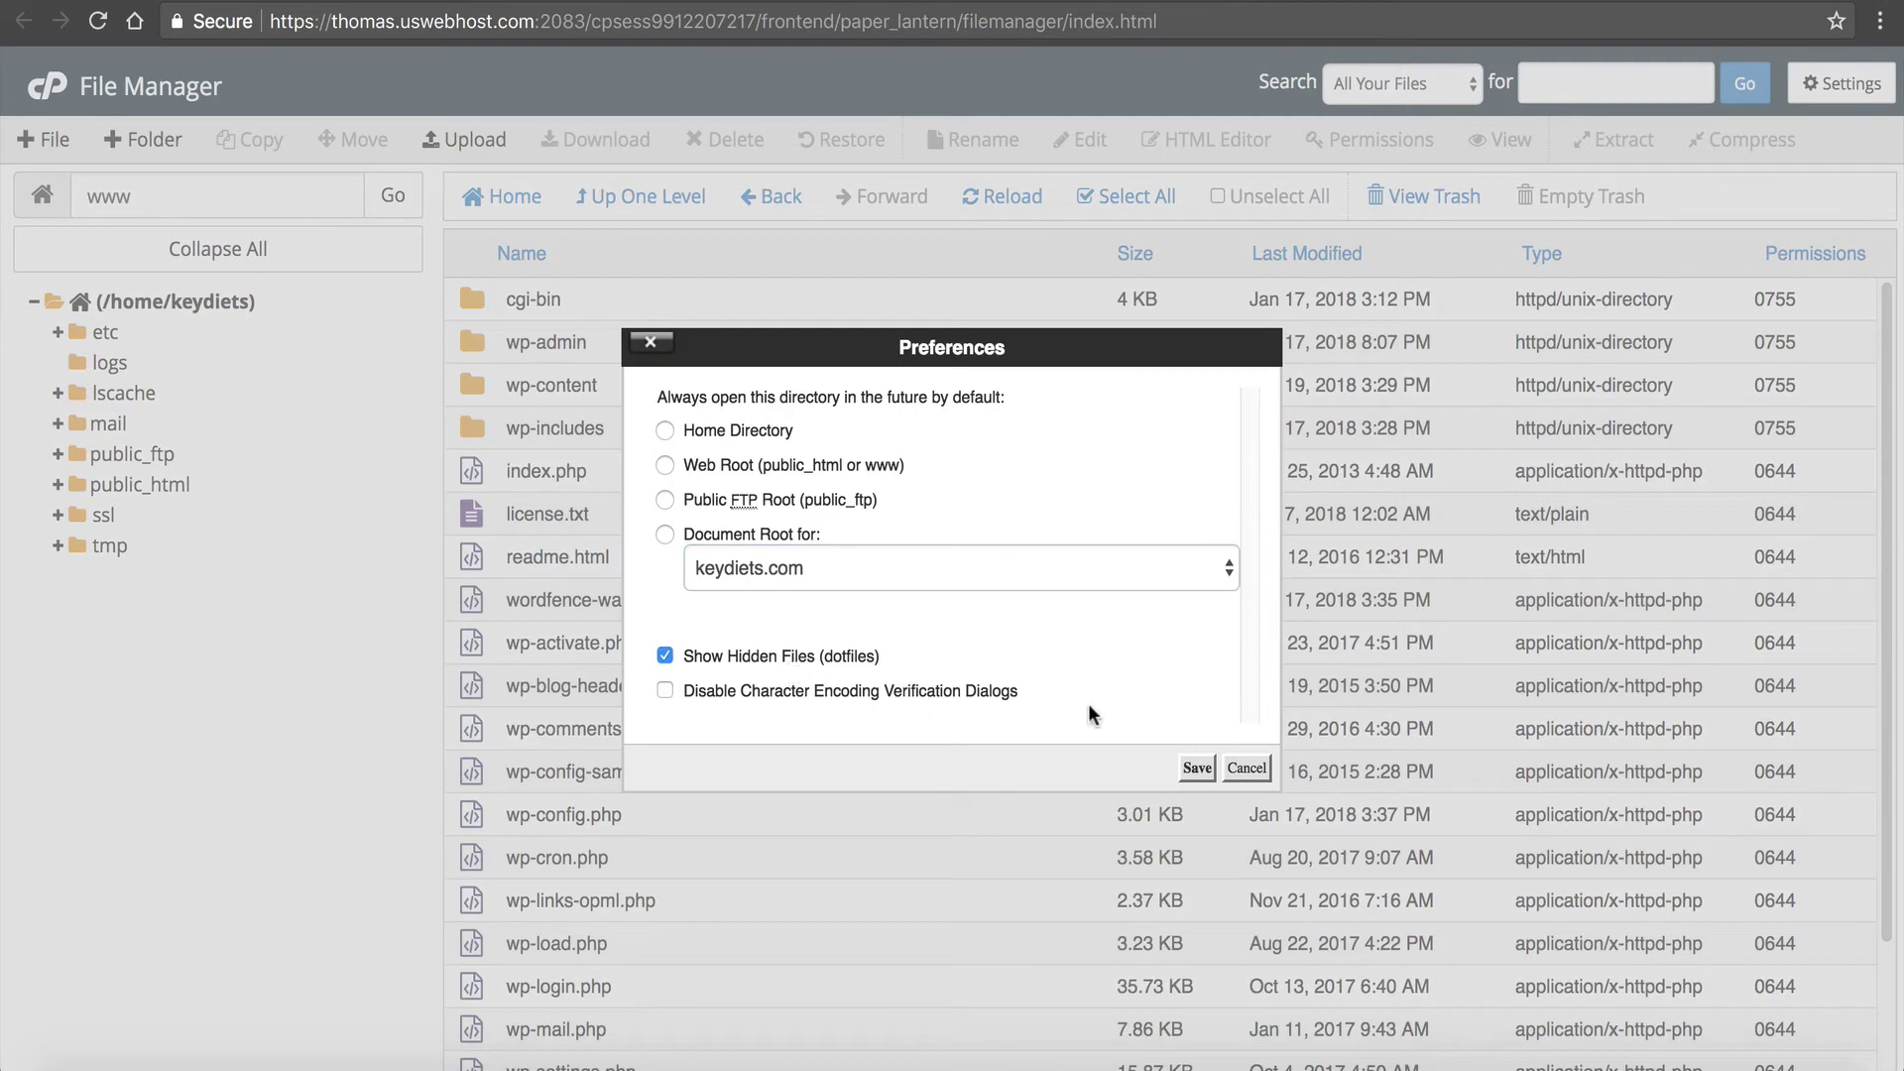
pyautogui.click(1194, 769)
# Rename the .htaccess file to .htaccess.1
pyautogui.click(577, 550)
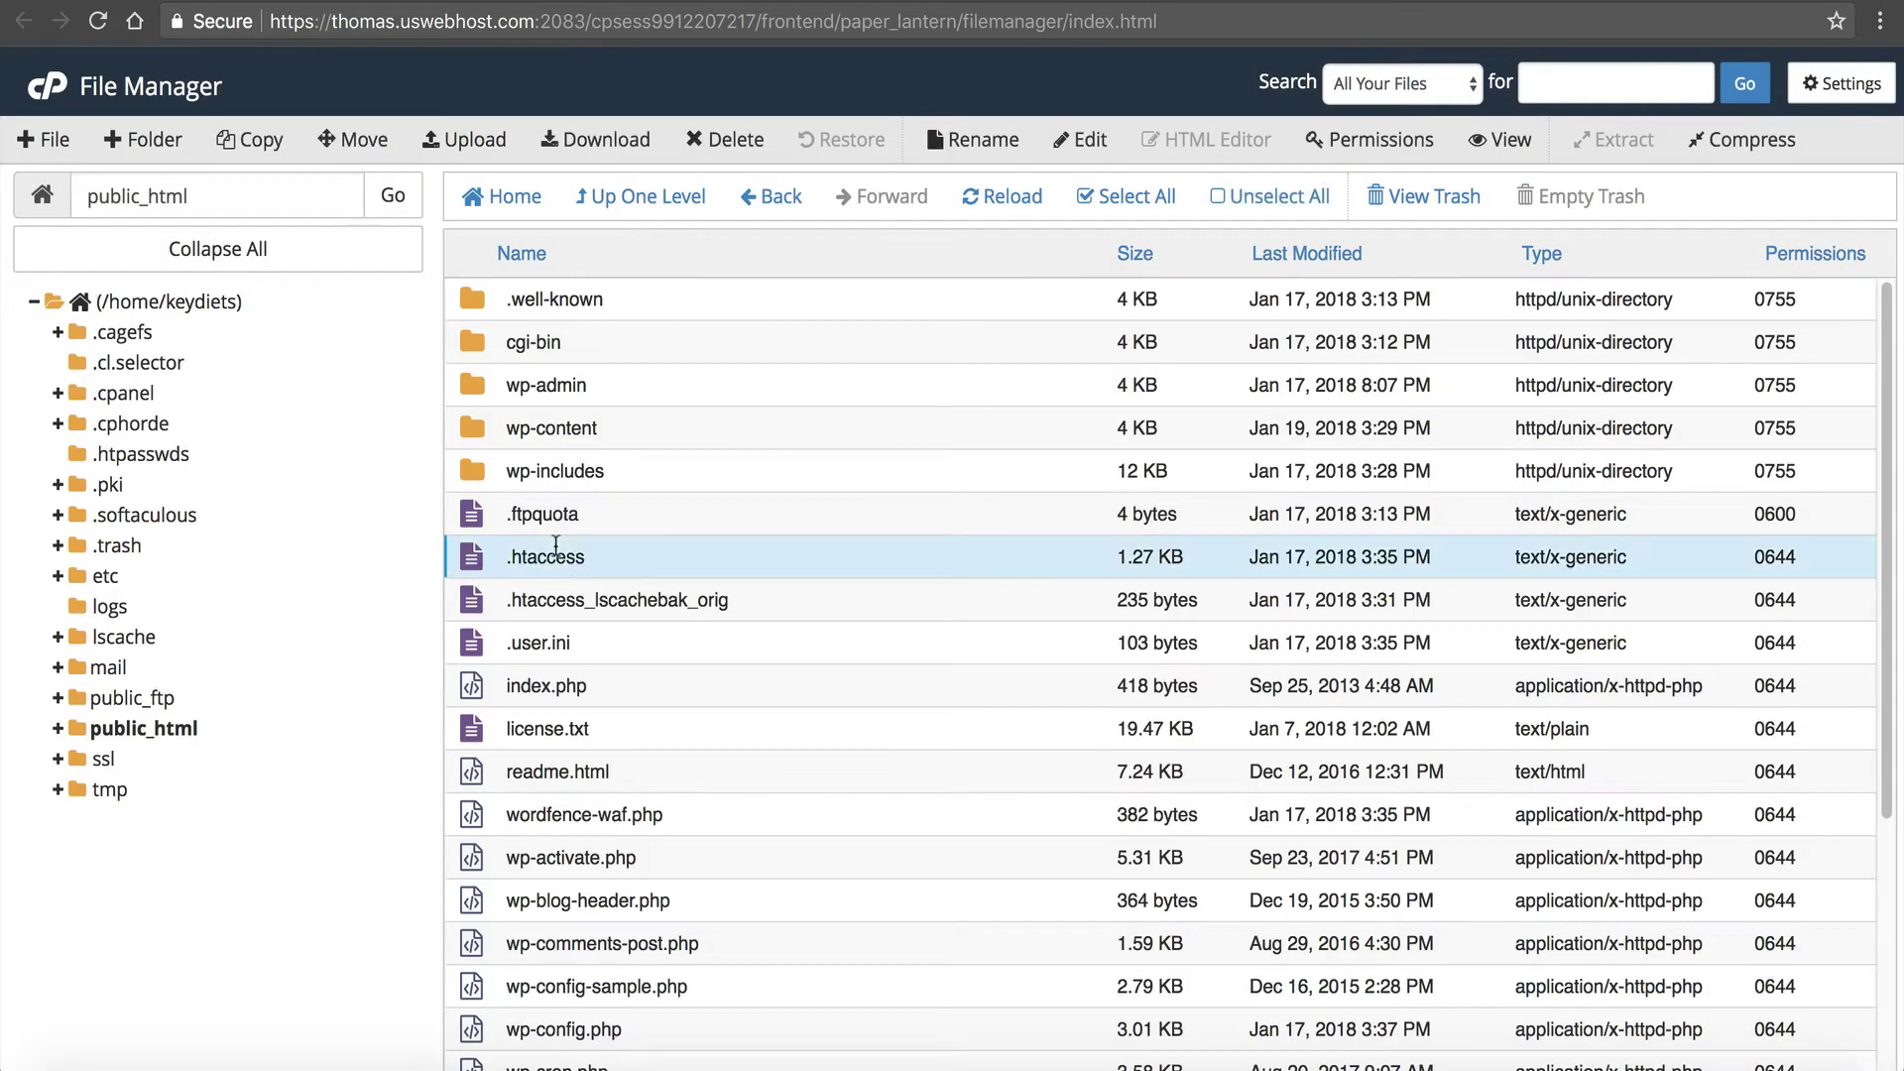
pyautogui.click(975, 139)
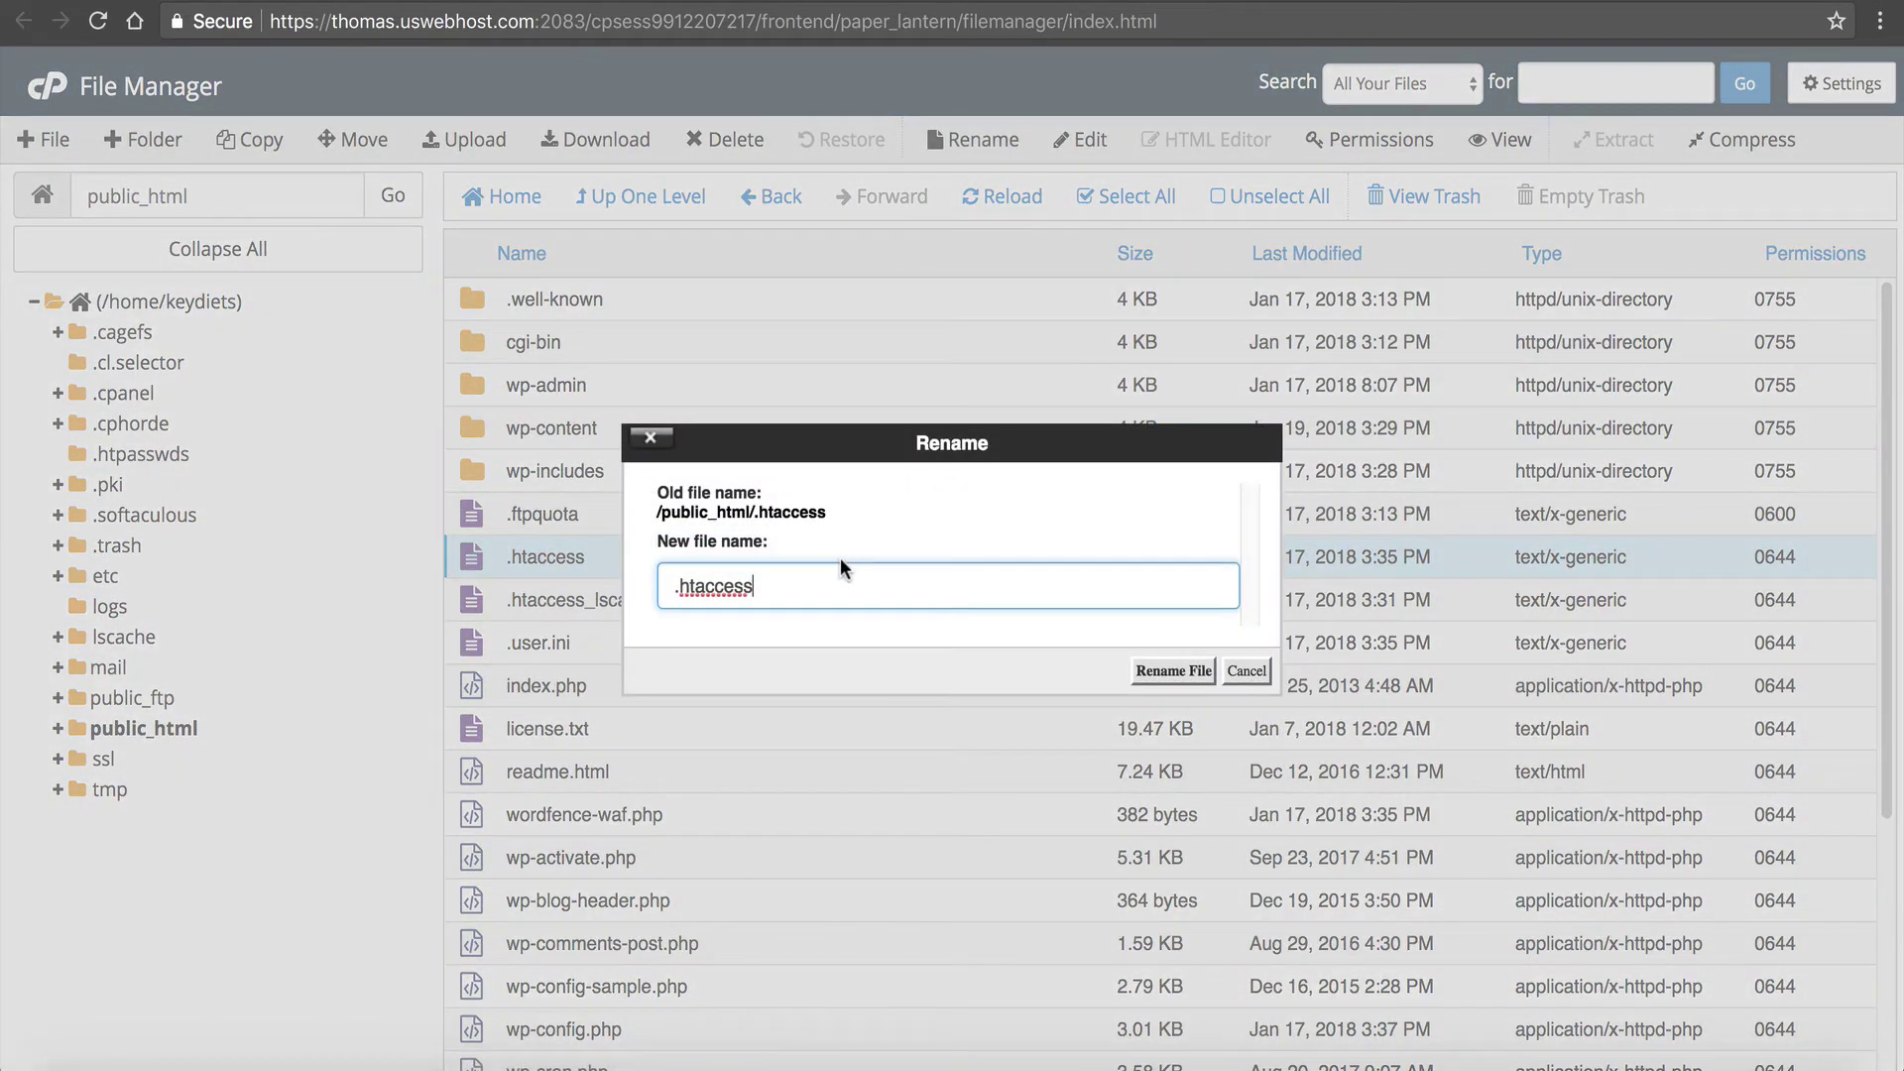
pyautogui.write('.1')
pyautogui.click(1180, 658)
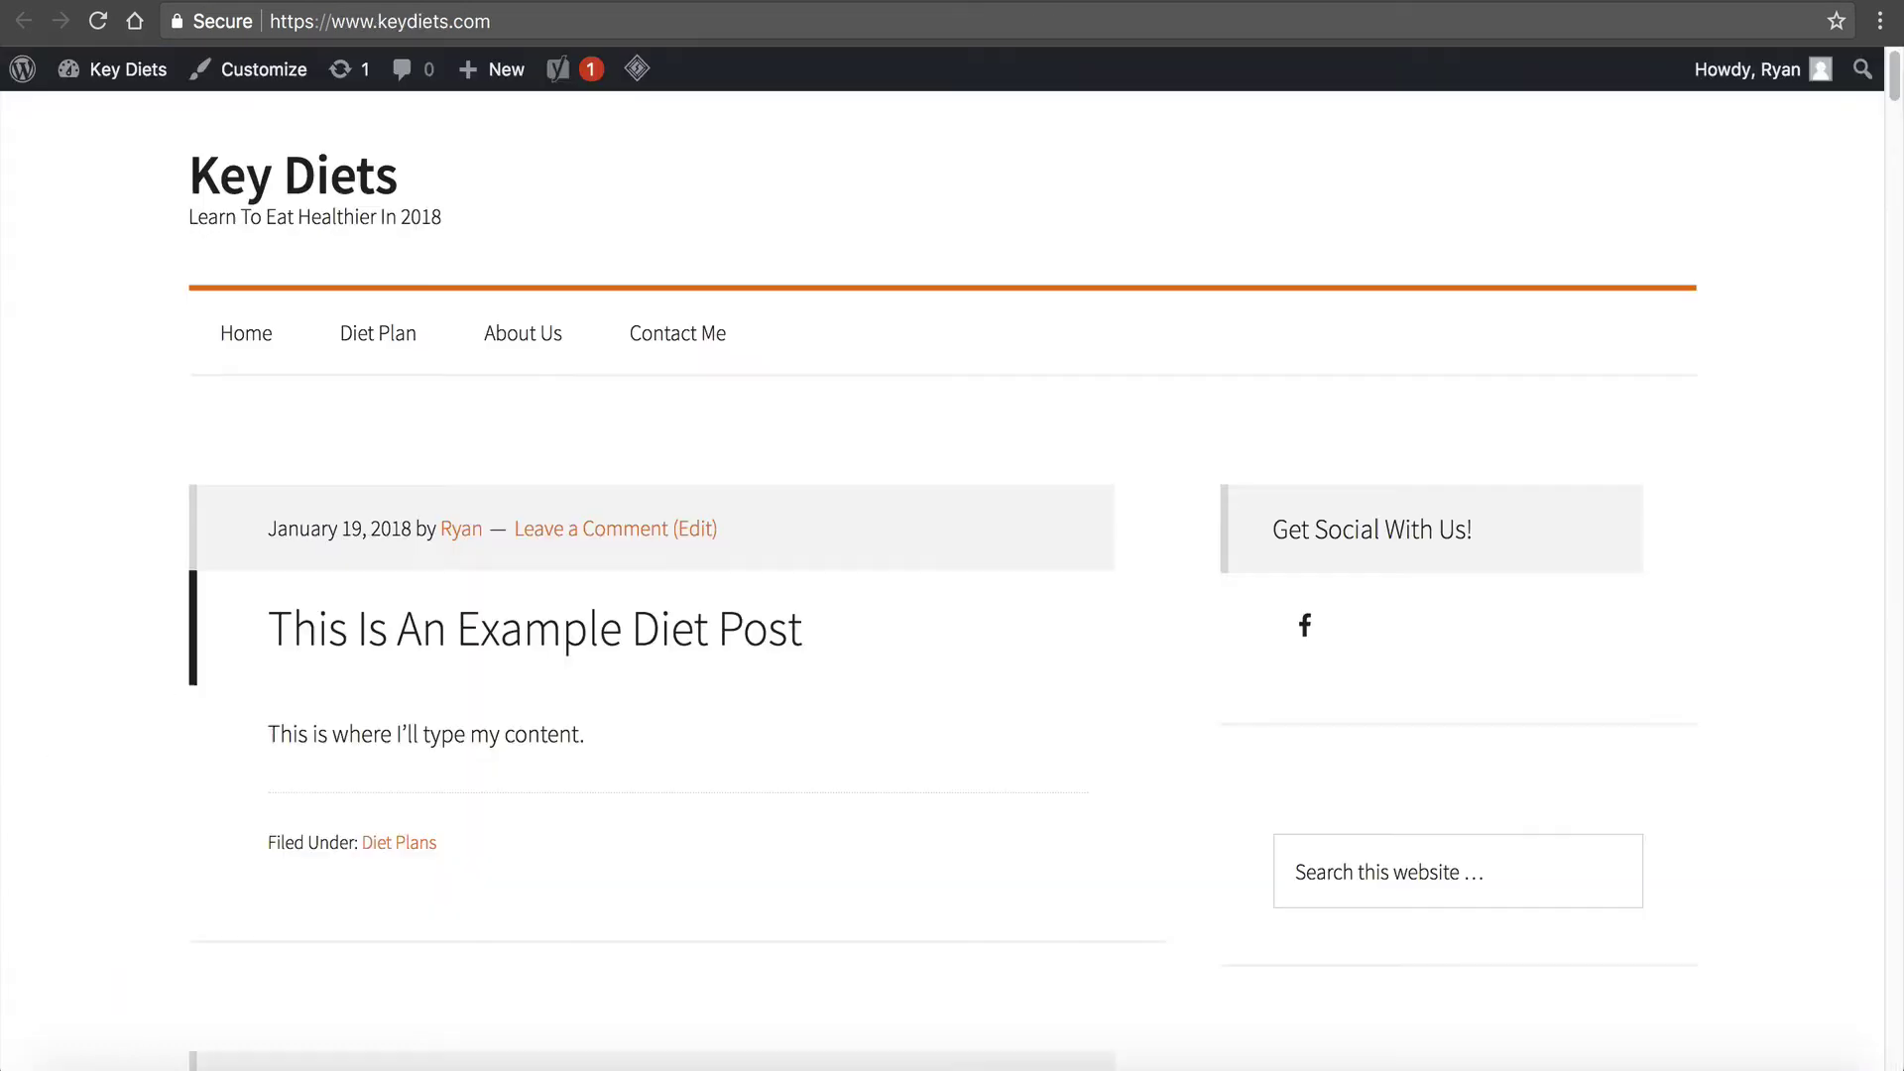
# Reload the site and re-save the Day and name permalink structure in WordPress settings
pyautogui.click(117, 21)
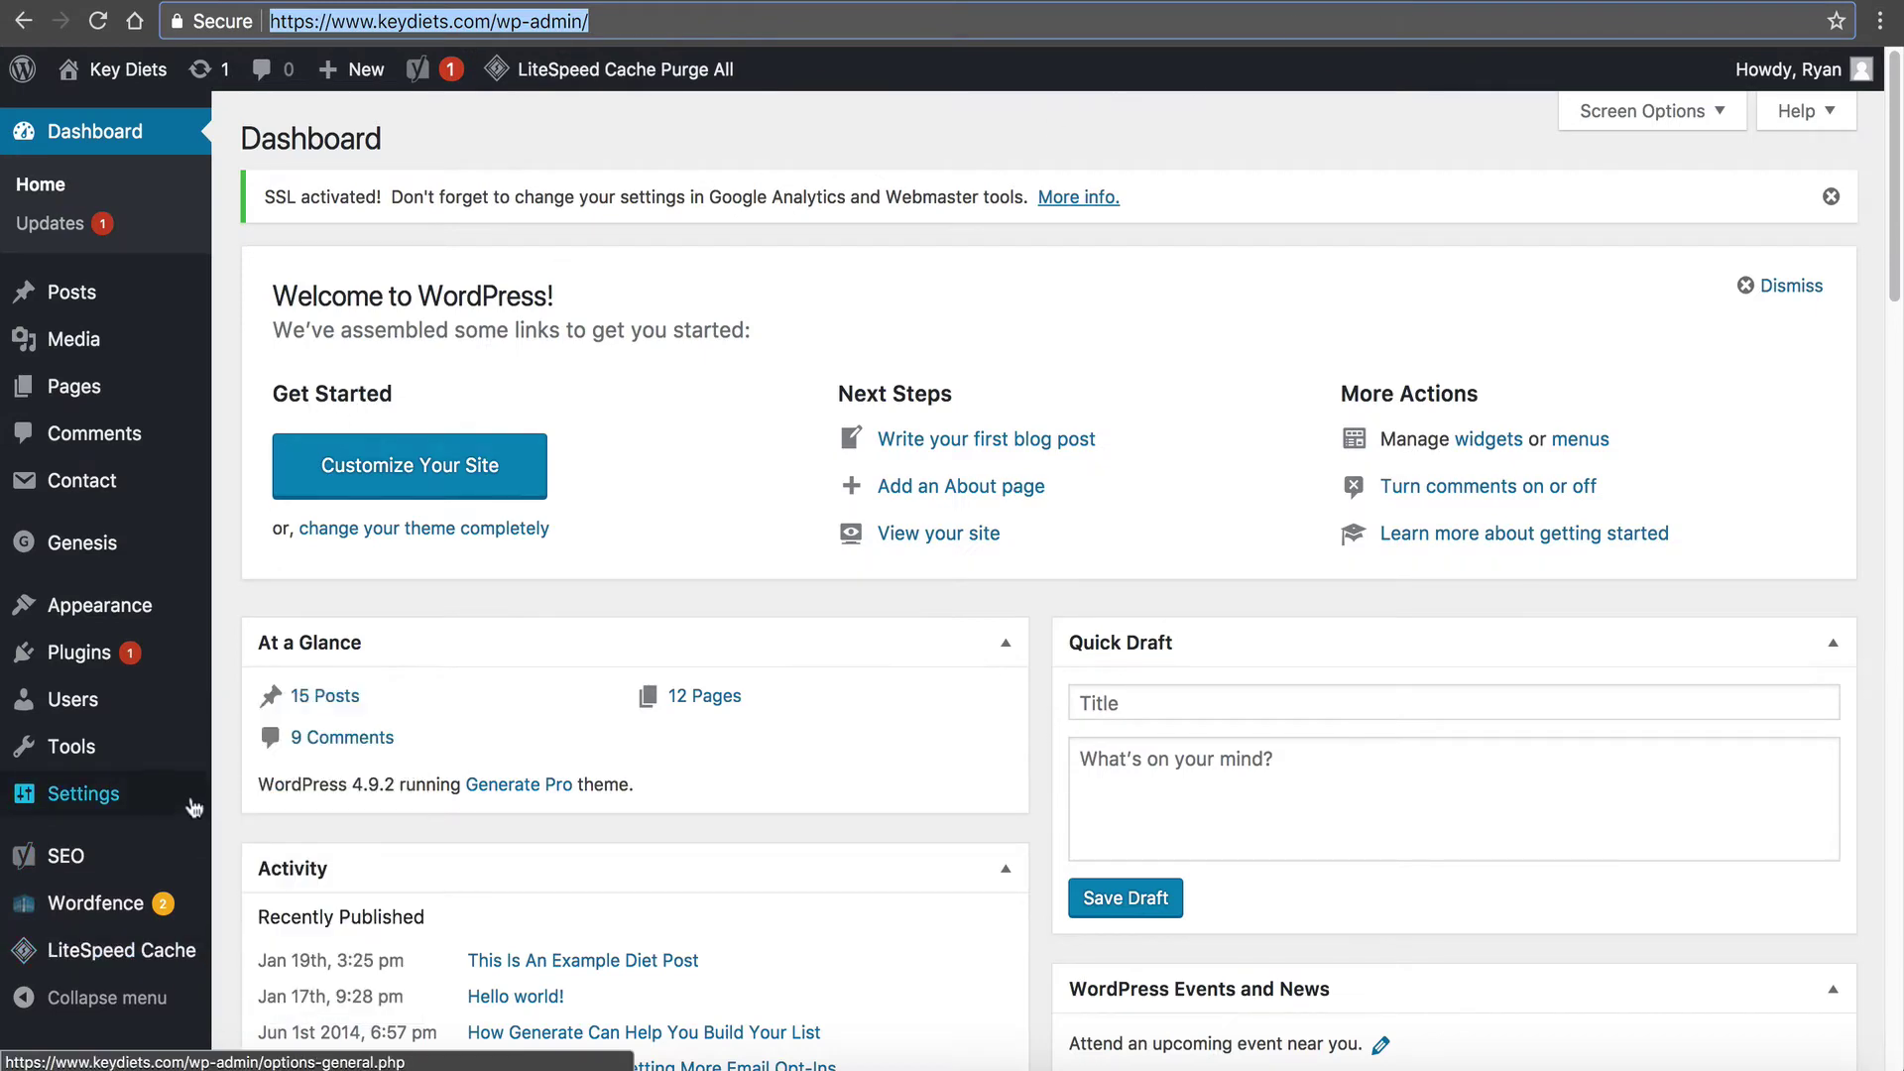
pyautogui.click(134, 813)
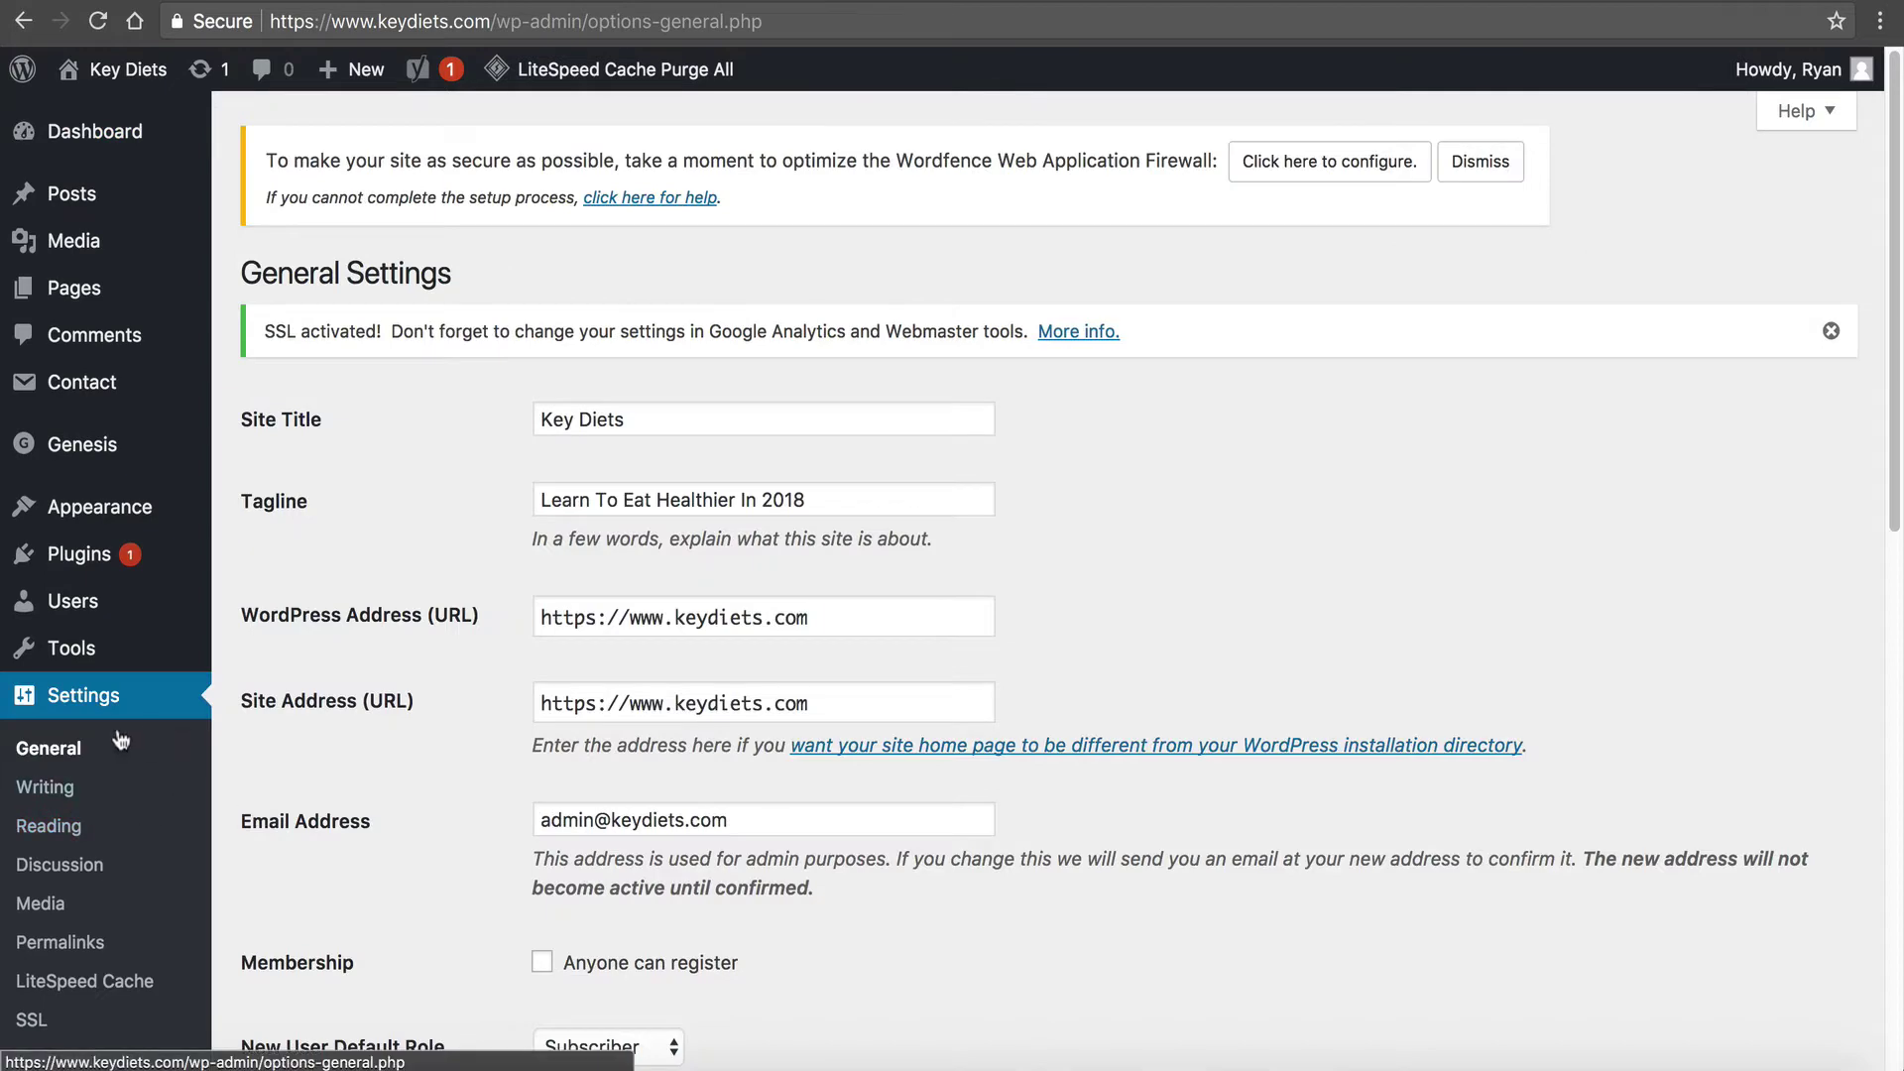
pyautogui.click(67, 831)
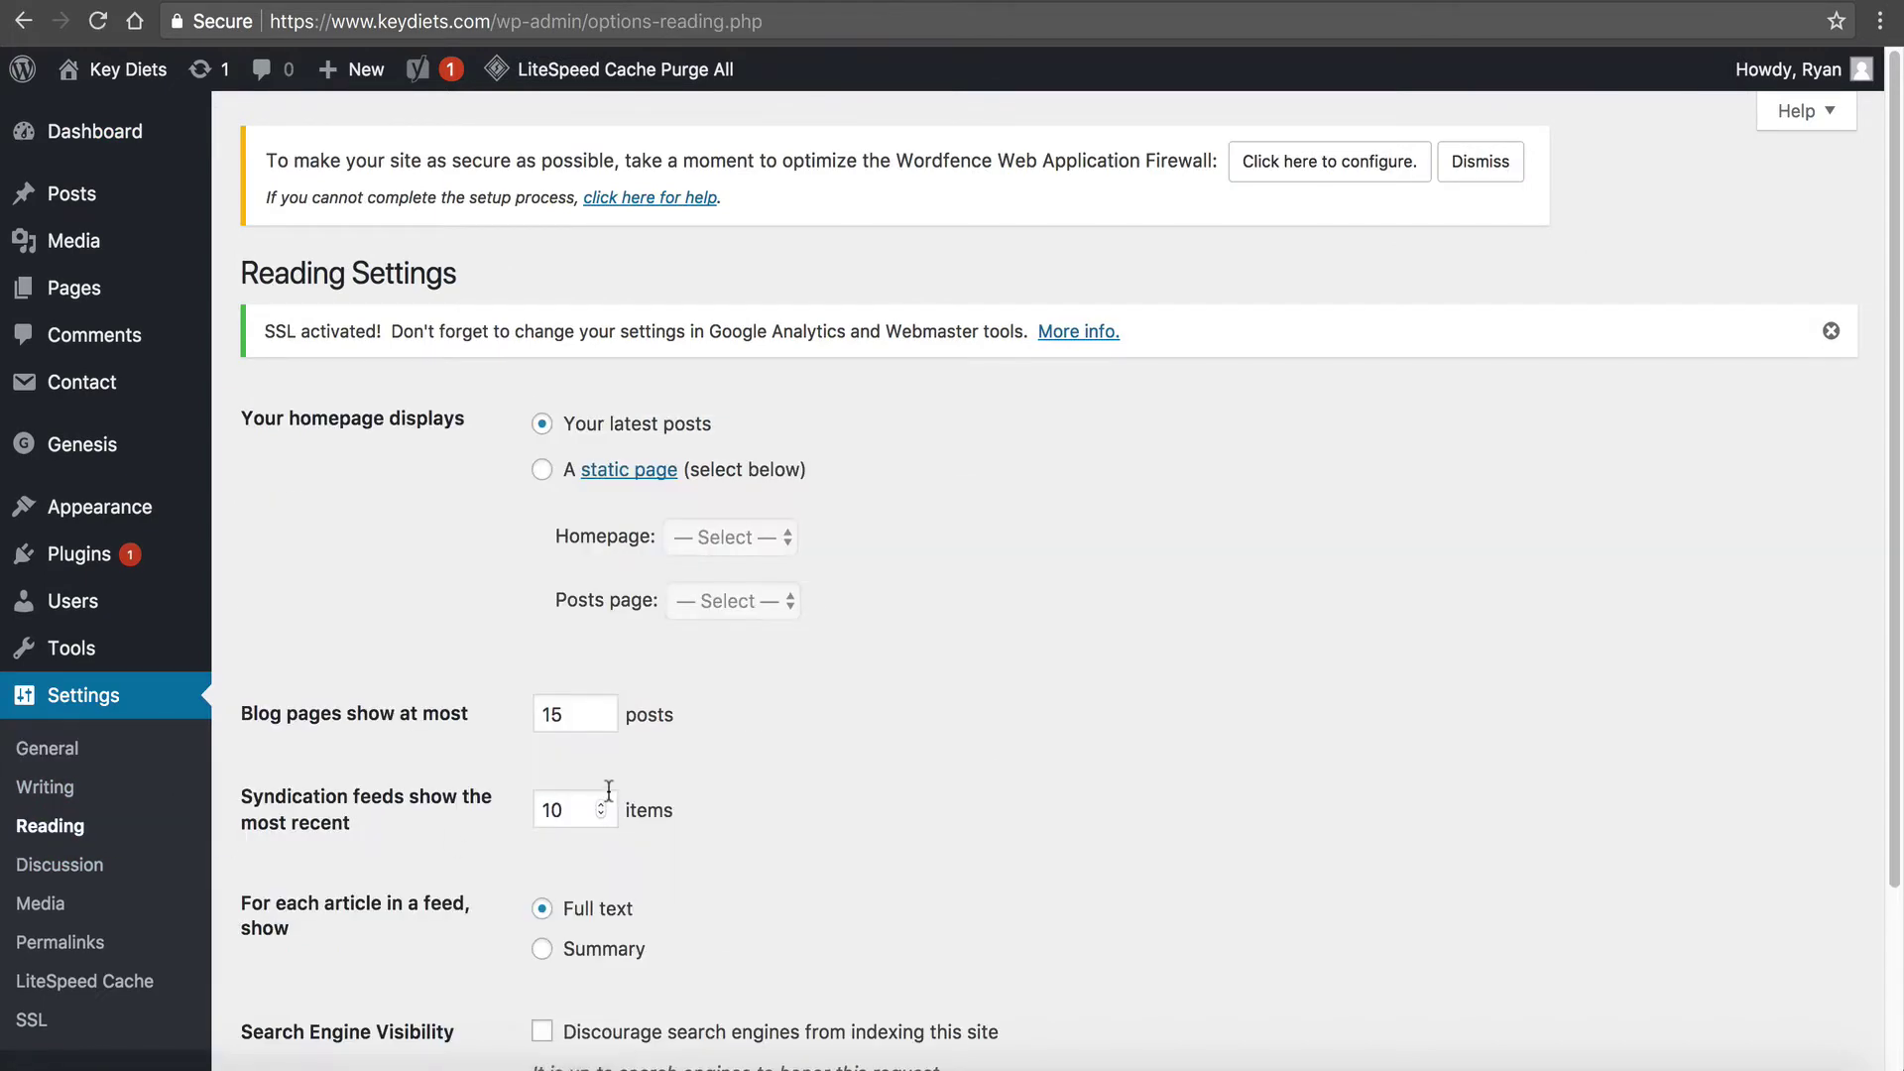
pyautogui.scroll(-3, 606, 788)
pyautogui.click(87, 529)
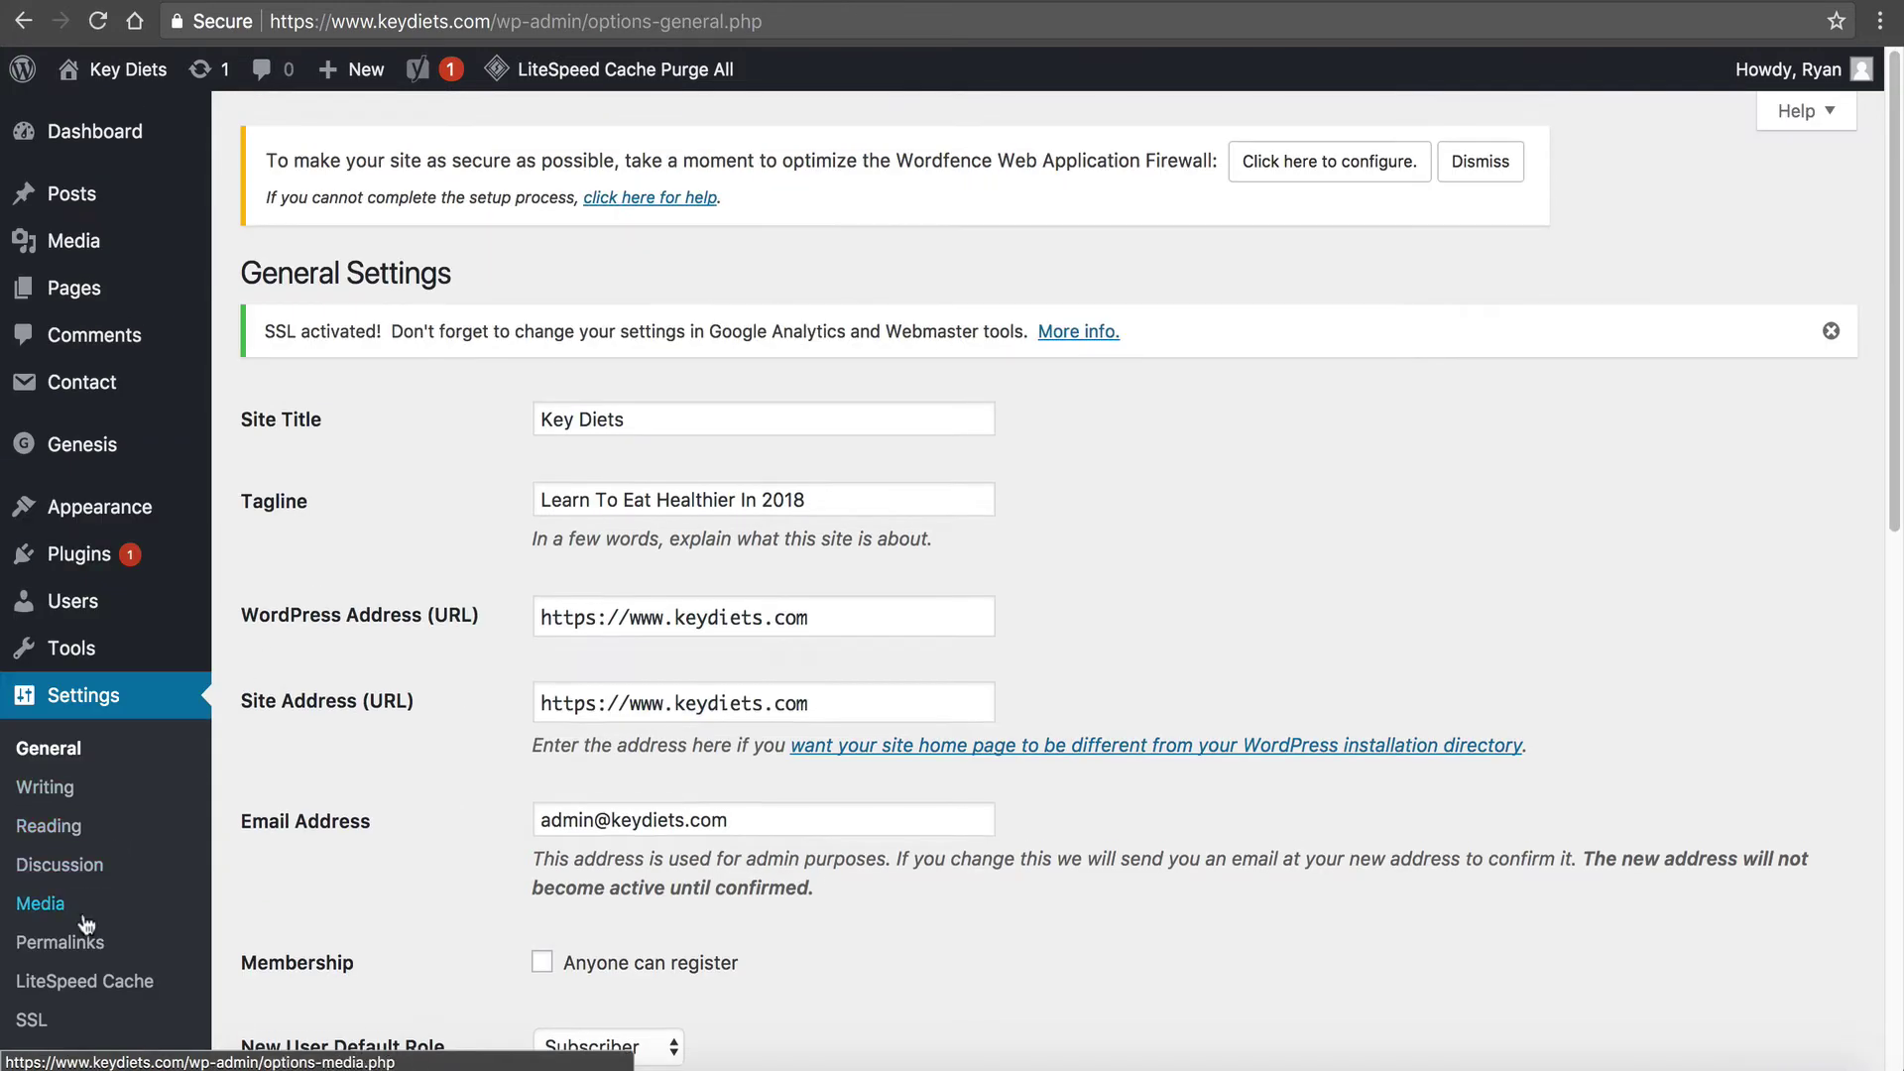
pyautogui.click(59, 942)
pyautogui.scroll(-5, 438, 742)
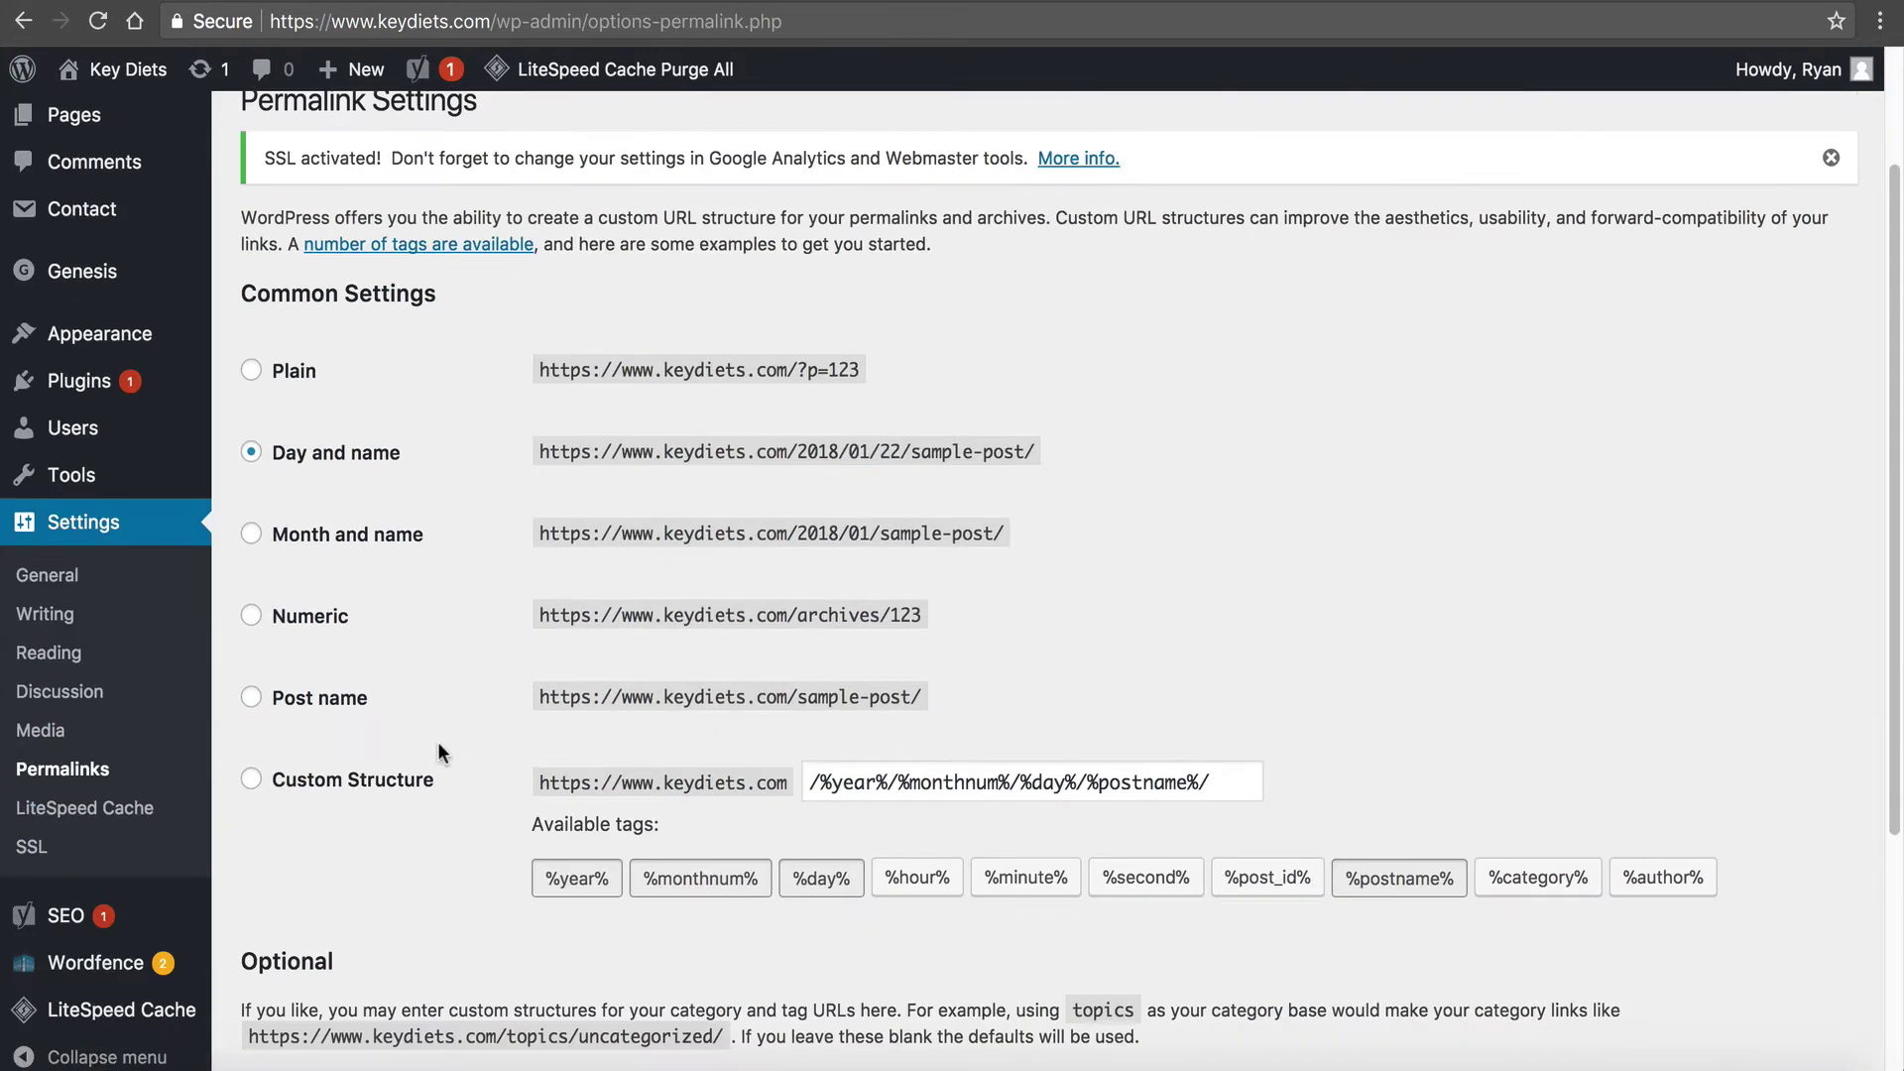
pyautogui.click(342, 952)
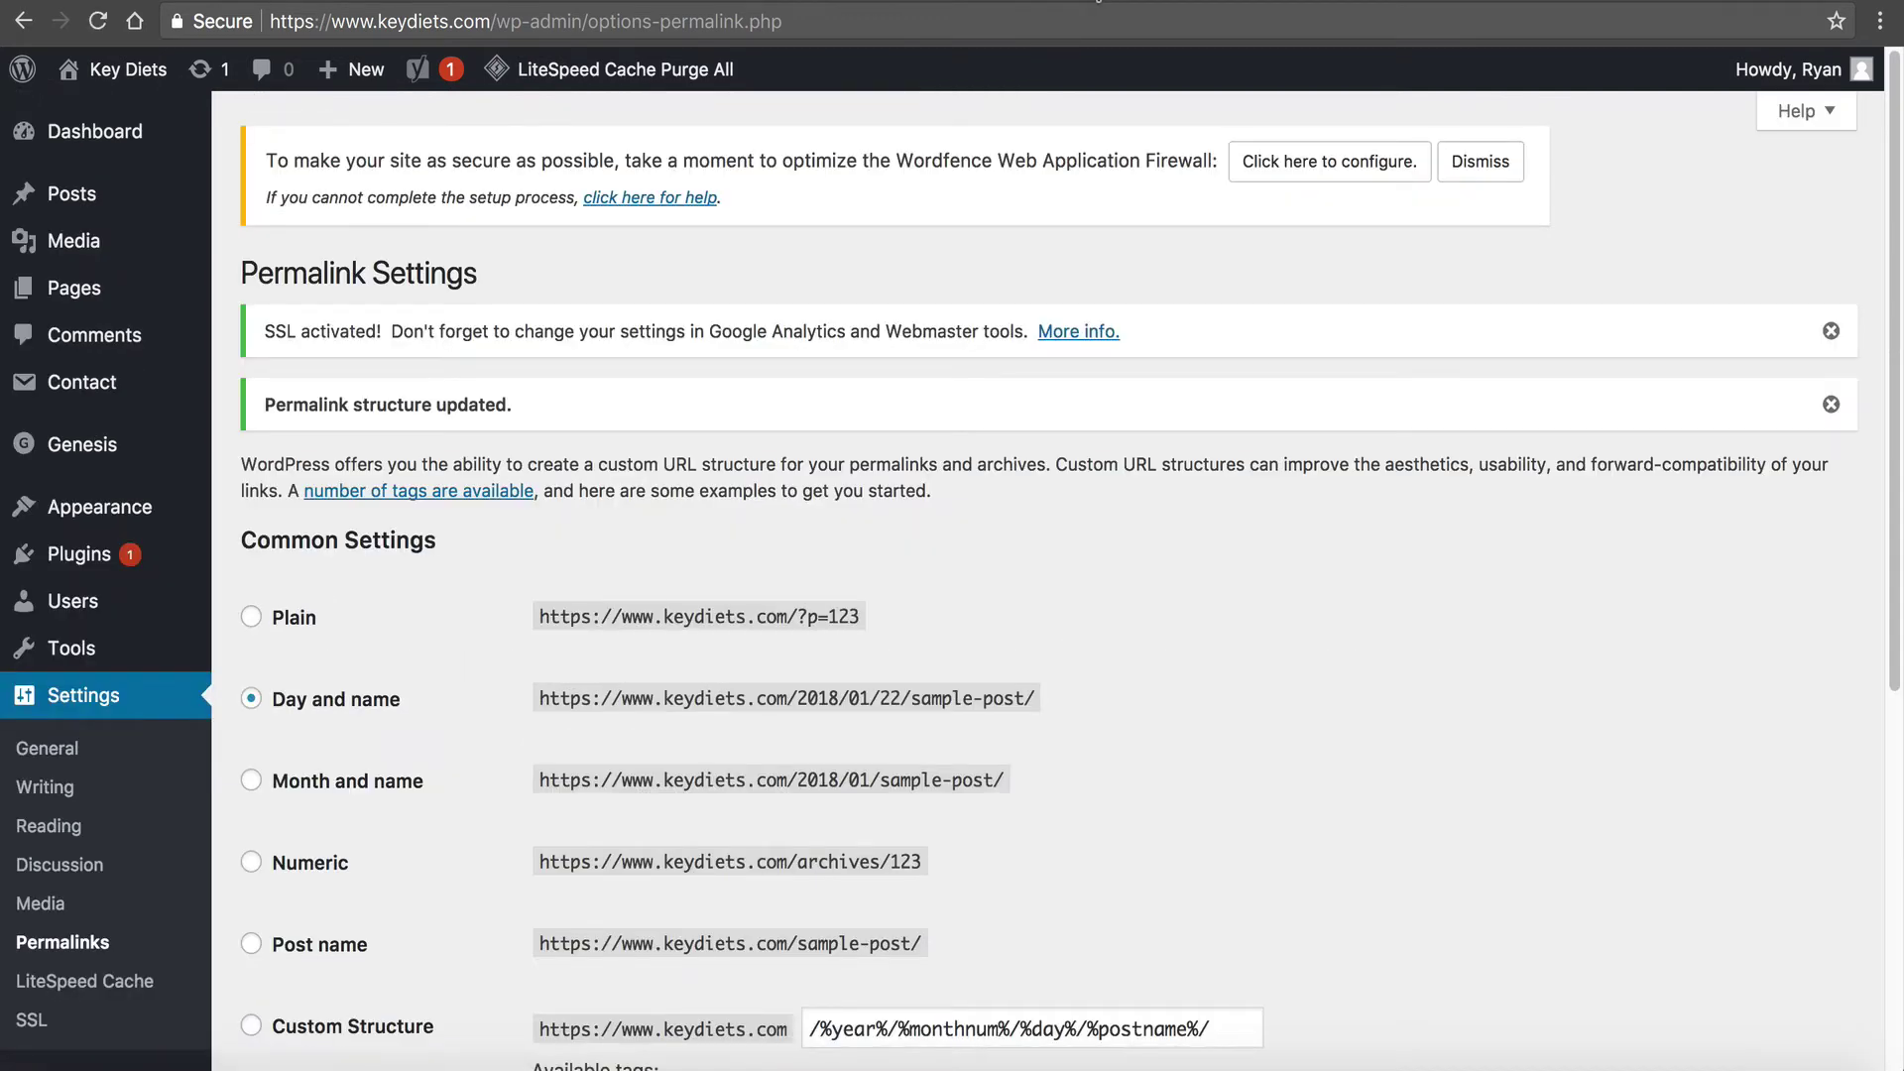
# Move the newly created .htaccess in public_html to the trash
pyautogui.click(1141, 2)
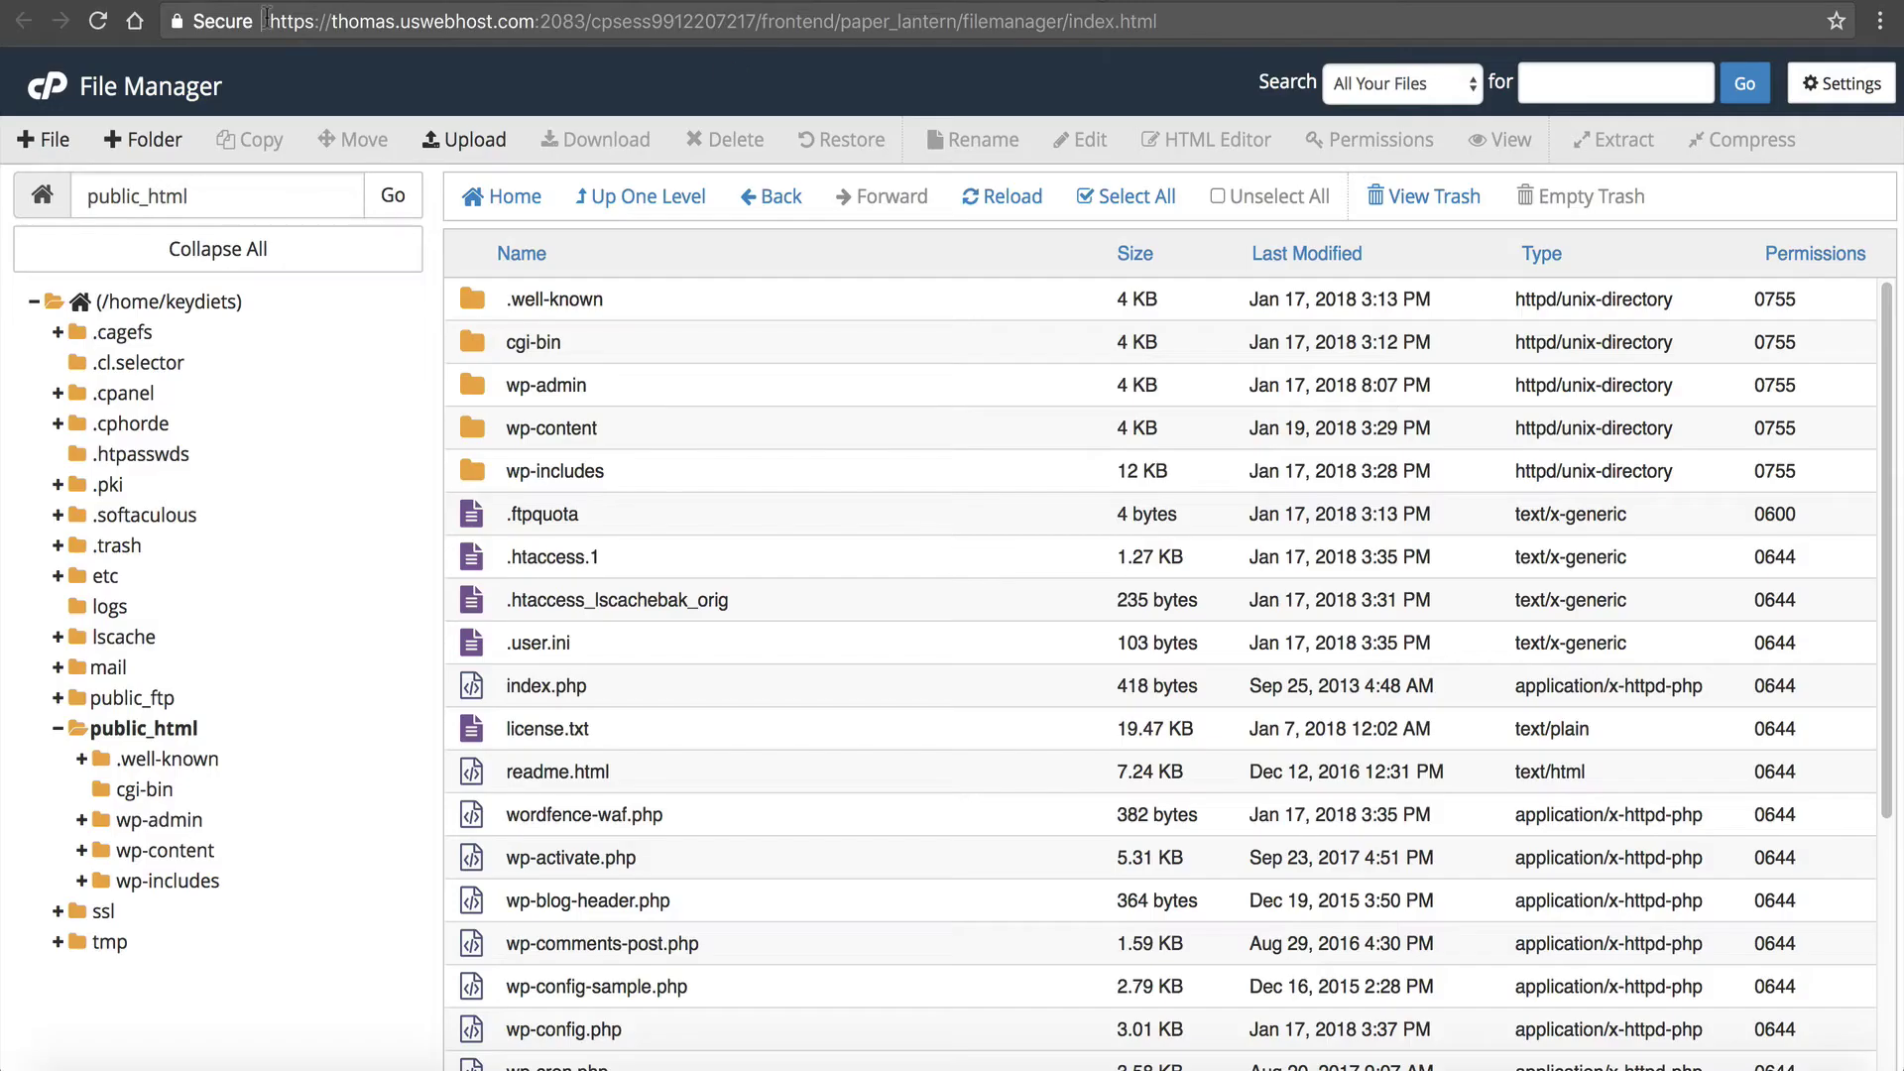
pyautogui.click(99, 21)
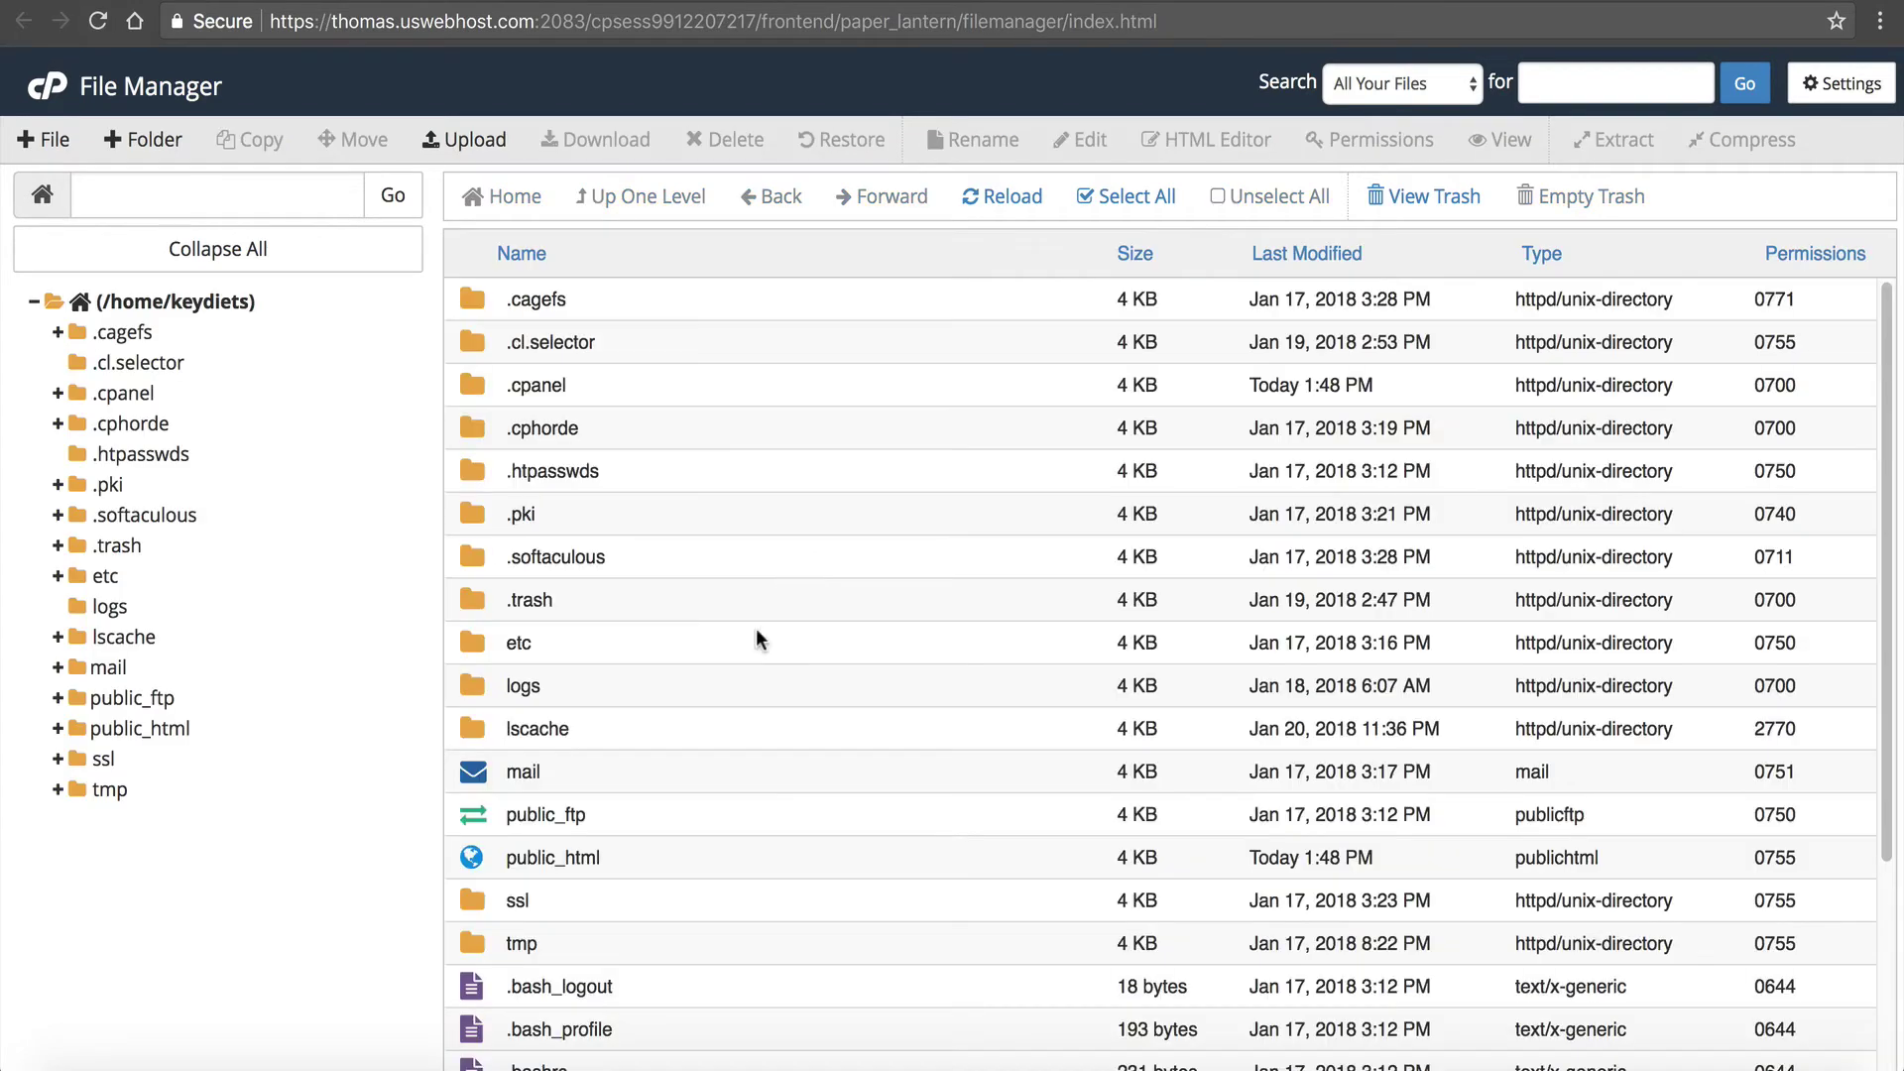
pyautogui.scroll(-3, 481, 892)
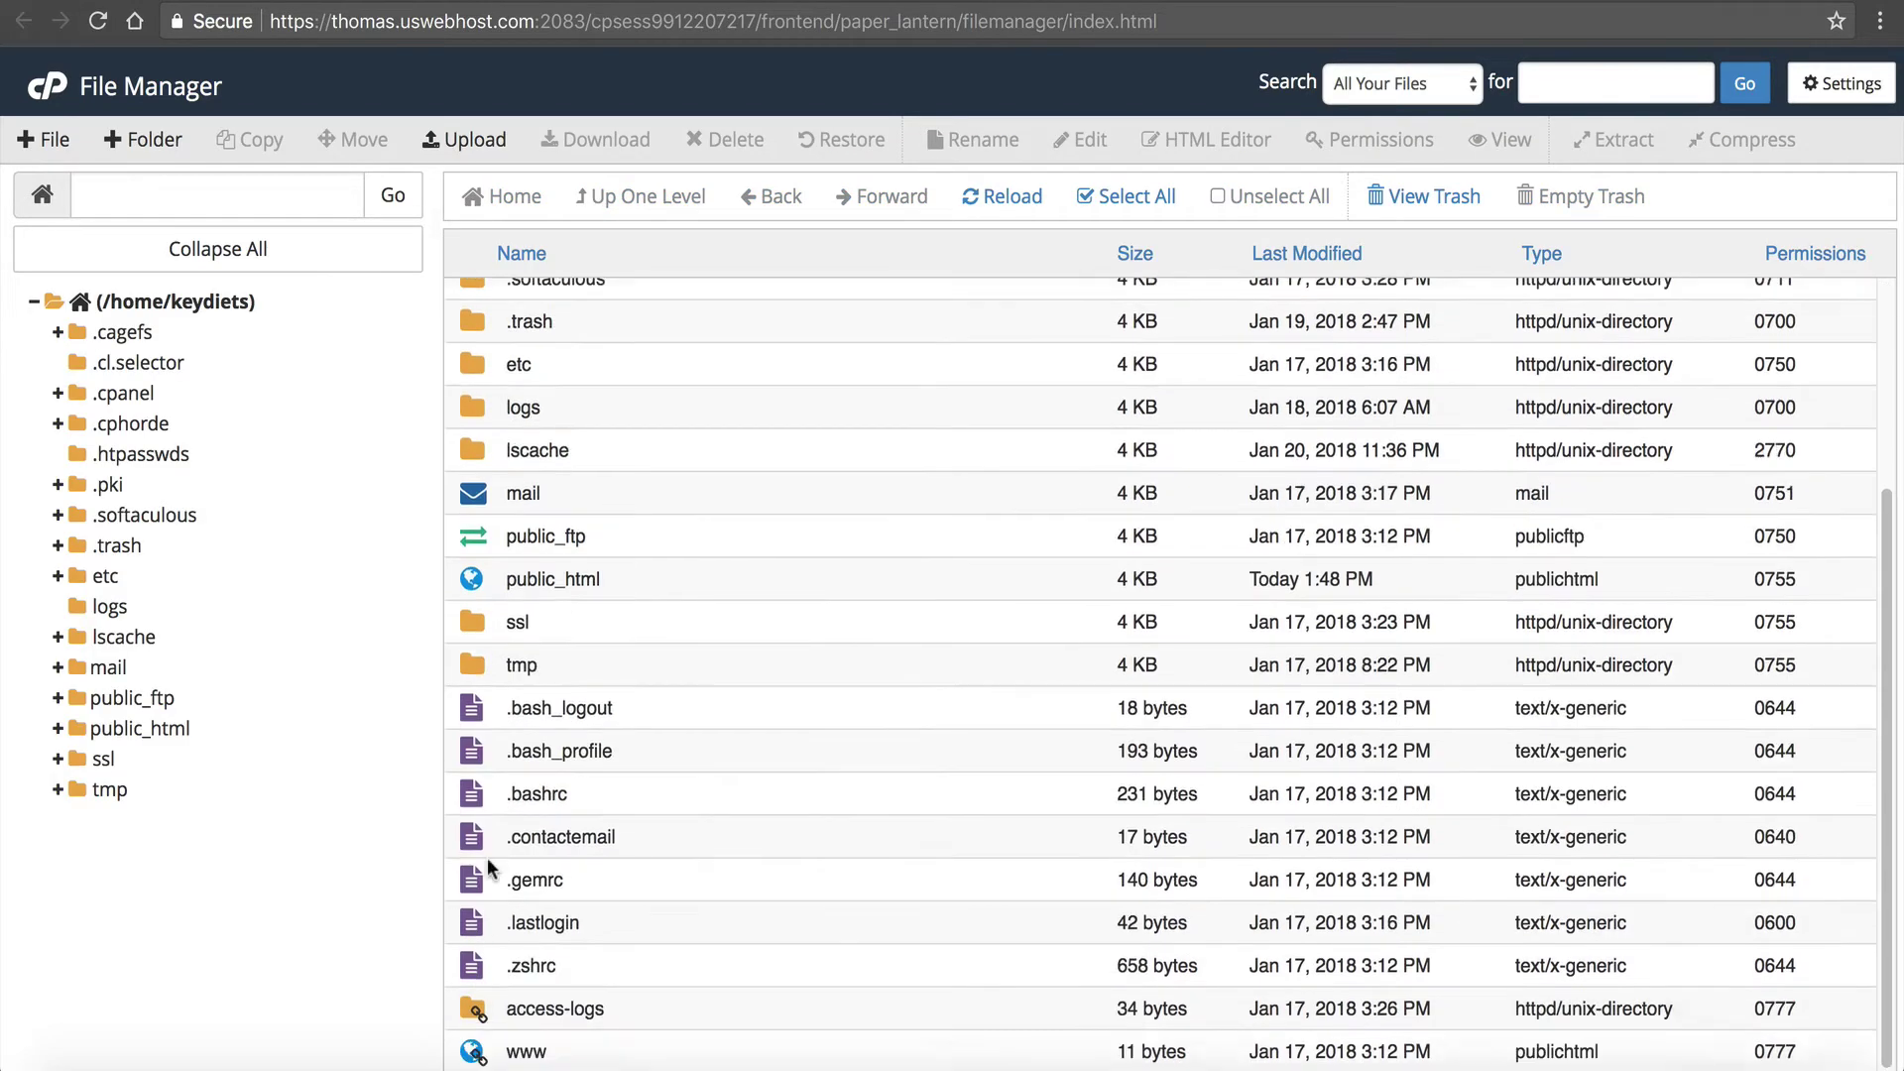
pyautogui.doubleClick(481, 543)
pyautogui.click(598, 562)
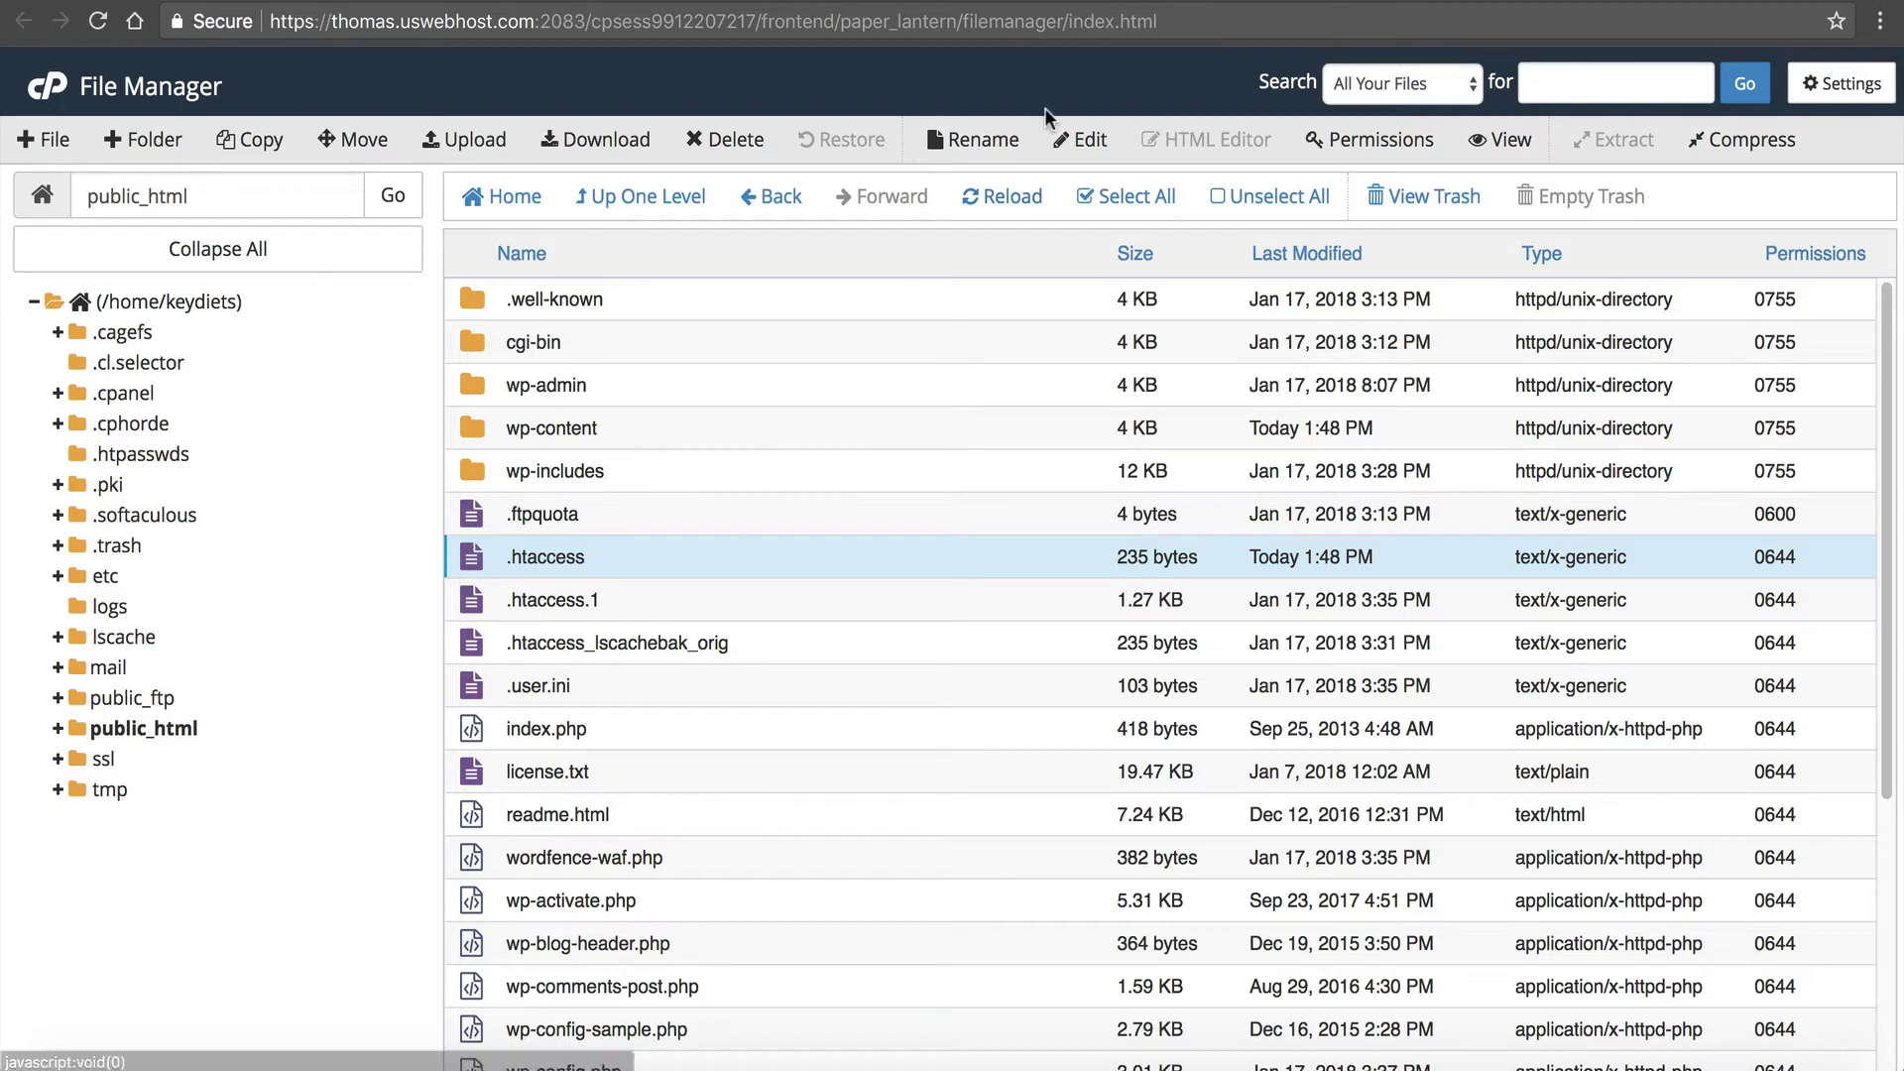
pyautogui.click(735, 141)
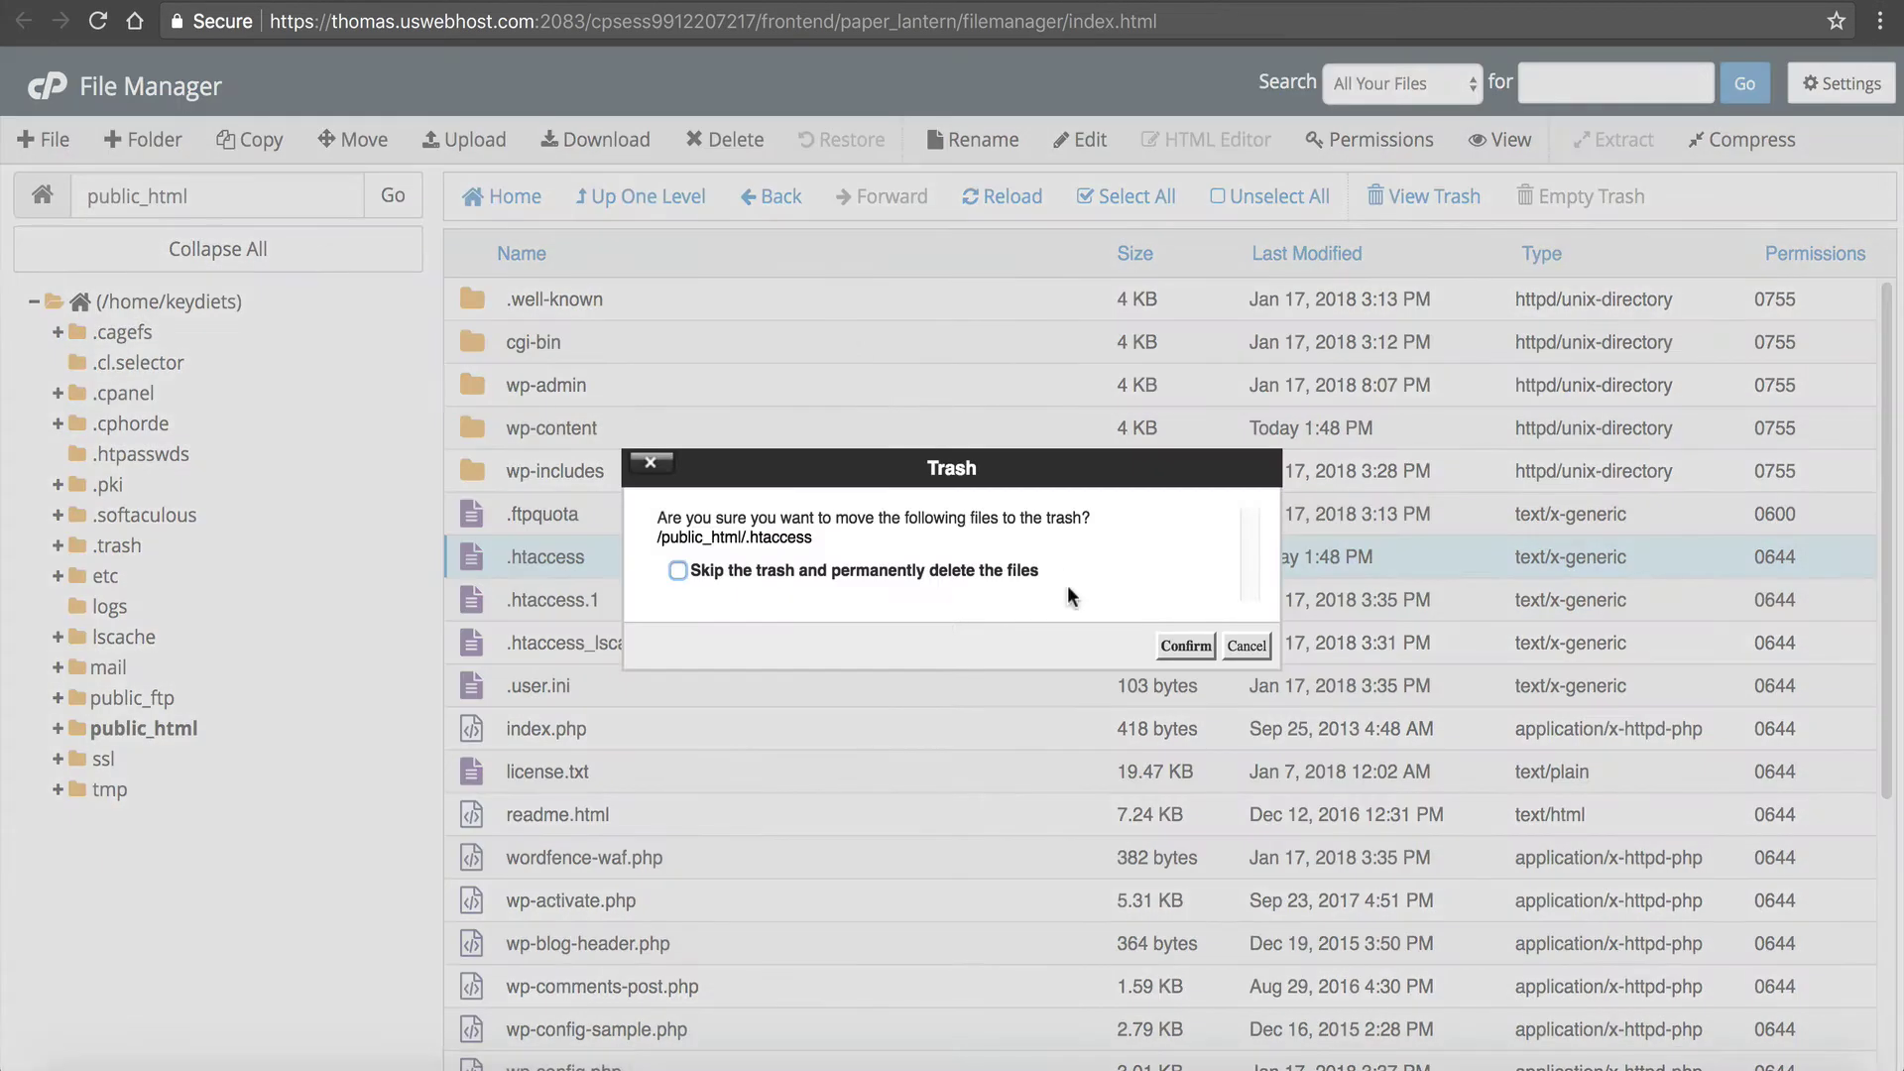
pyautogui.click(1186, 647)
# Rename the backup .htaccess.1 back to .htaccess
pyautogui.click(724, 571)
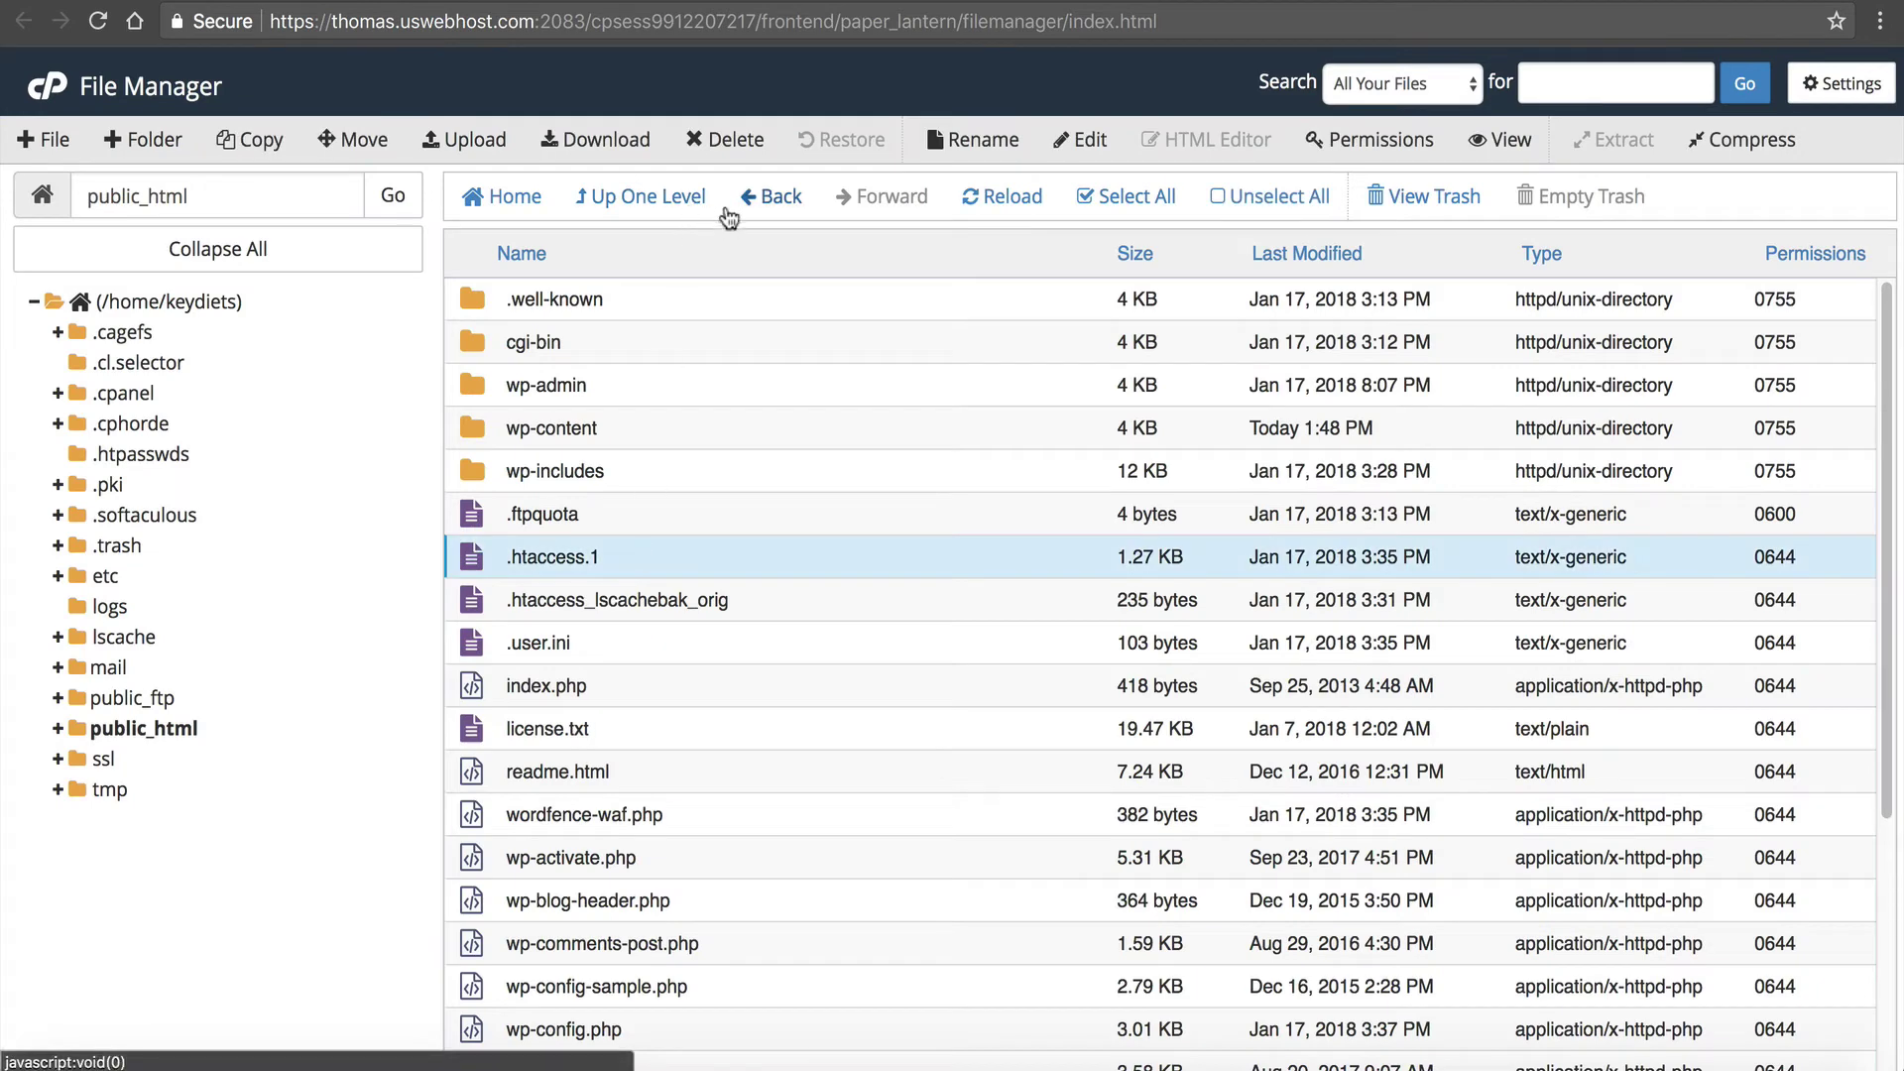
pyautogui.click(992, 141)
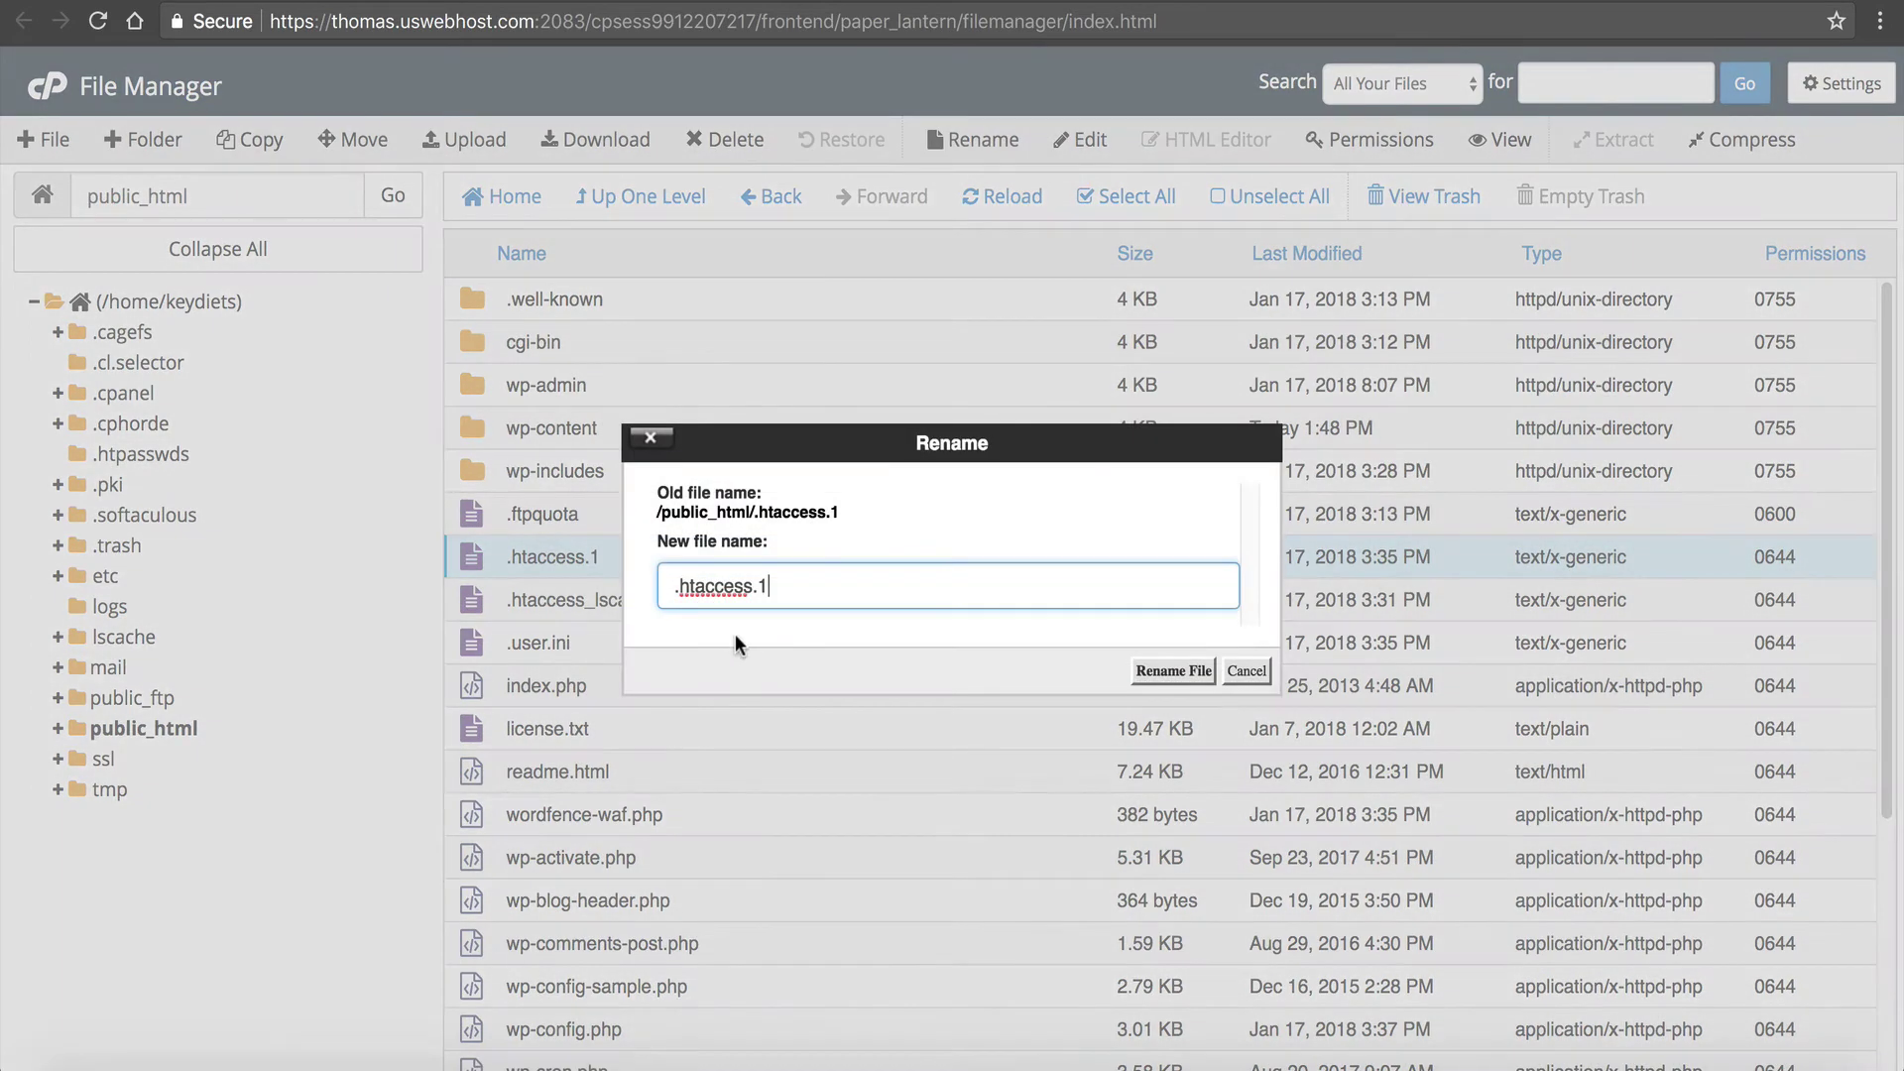
pyautogui.press('BackSpace')
pyautogui.press('BackSpace')
pyautogui.press('BackSpace')
pyautogui.write('s')
pyautogui.click(1160, 671)
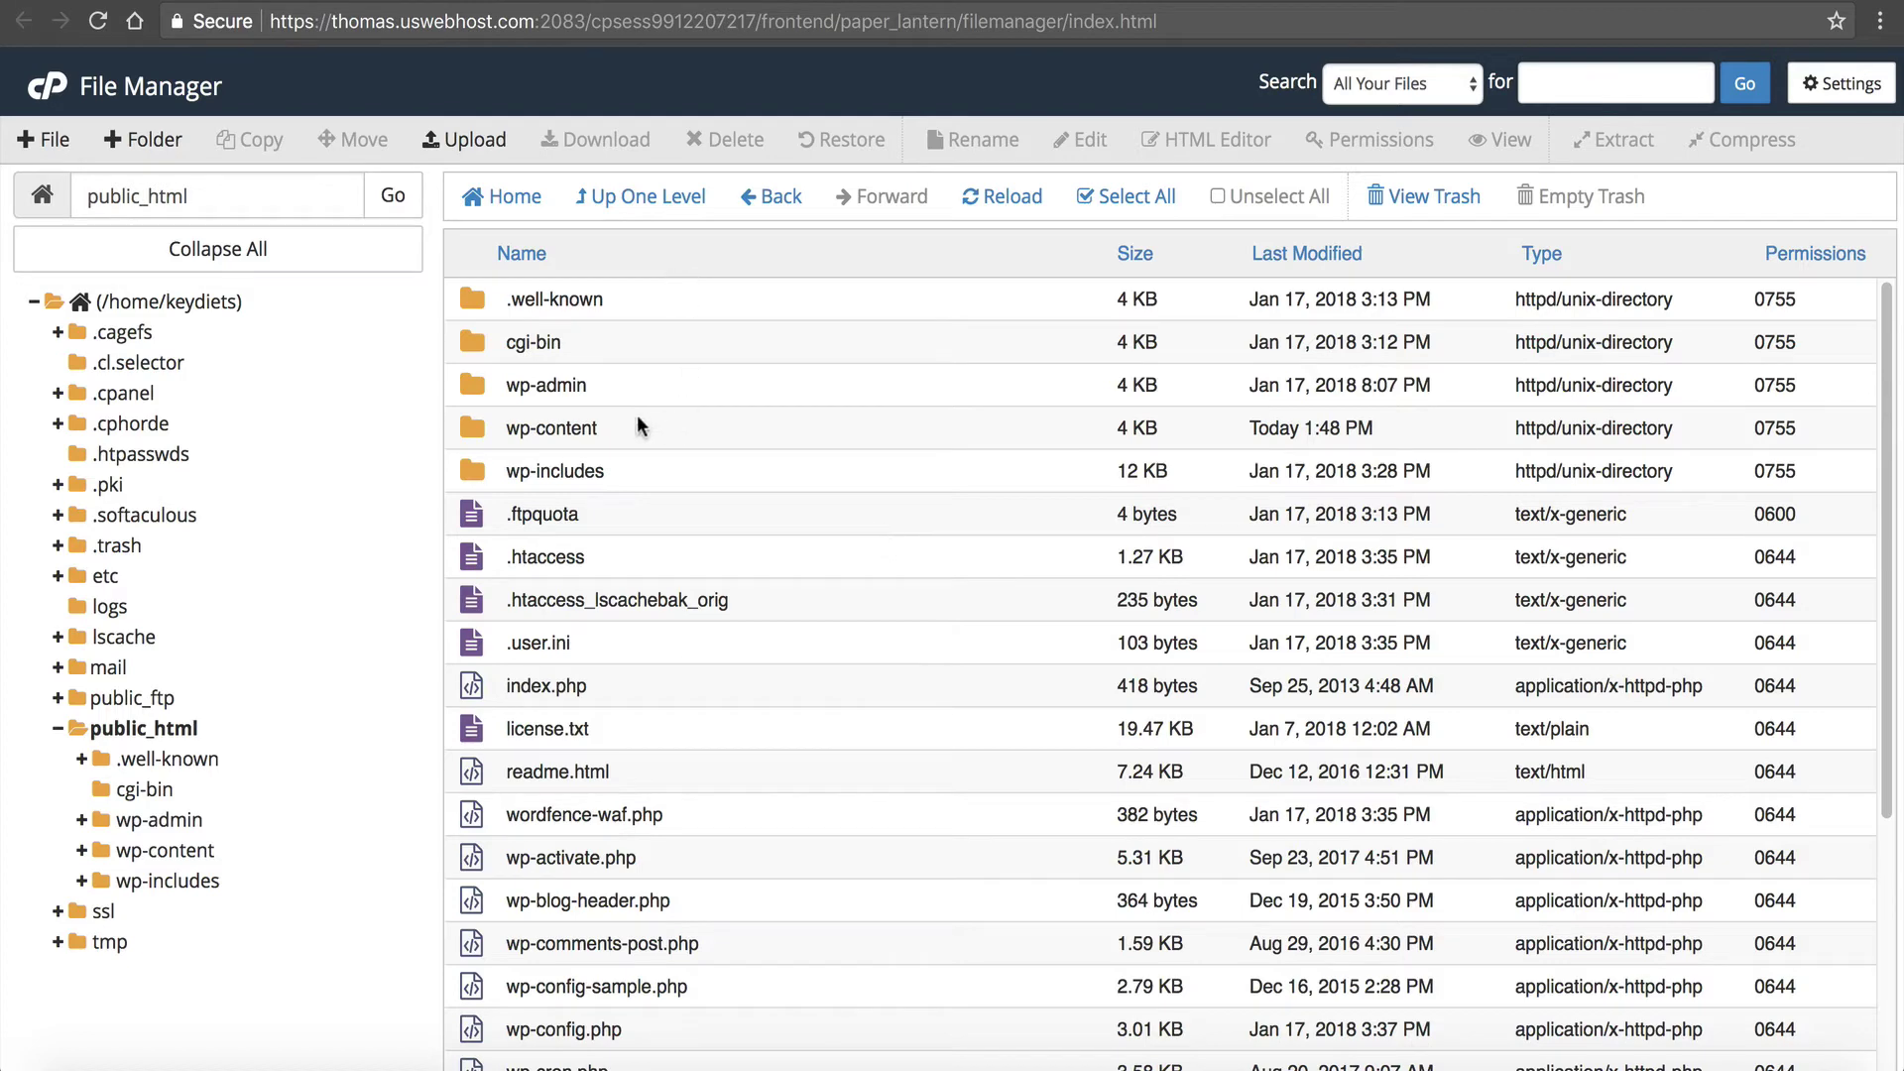
# Rename the wp-content plugins folder to plugins1 and reload the live site to test
pyautogui.doubleClick(472, 429)
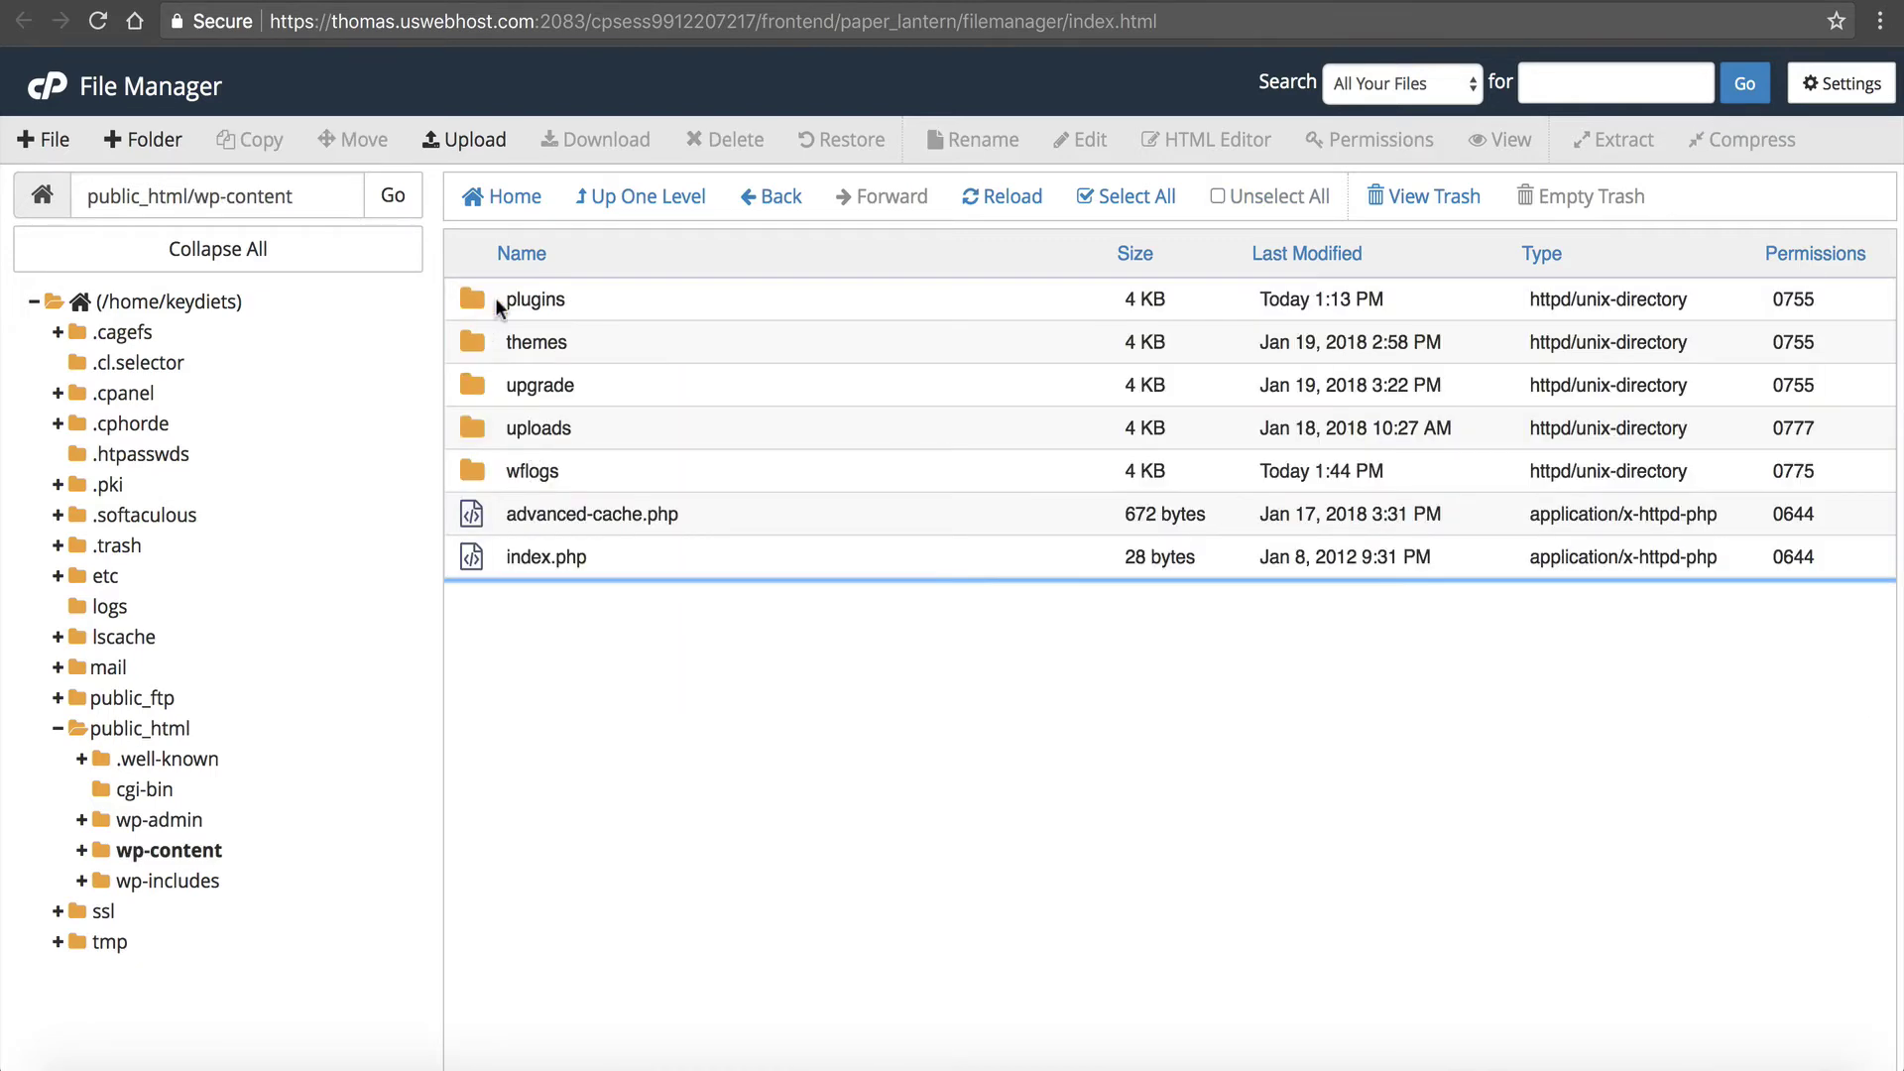
pyautogui.click(496, 300)
pyautogui.click(987, 139)
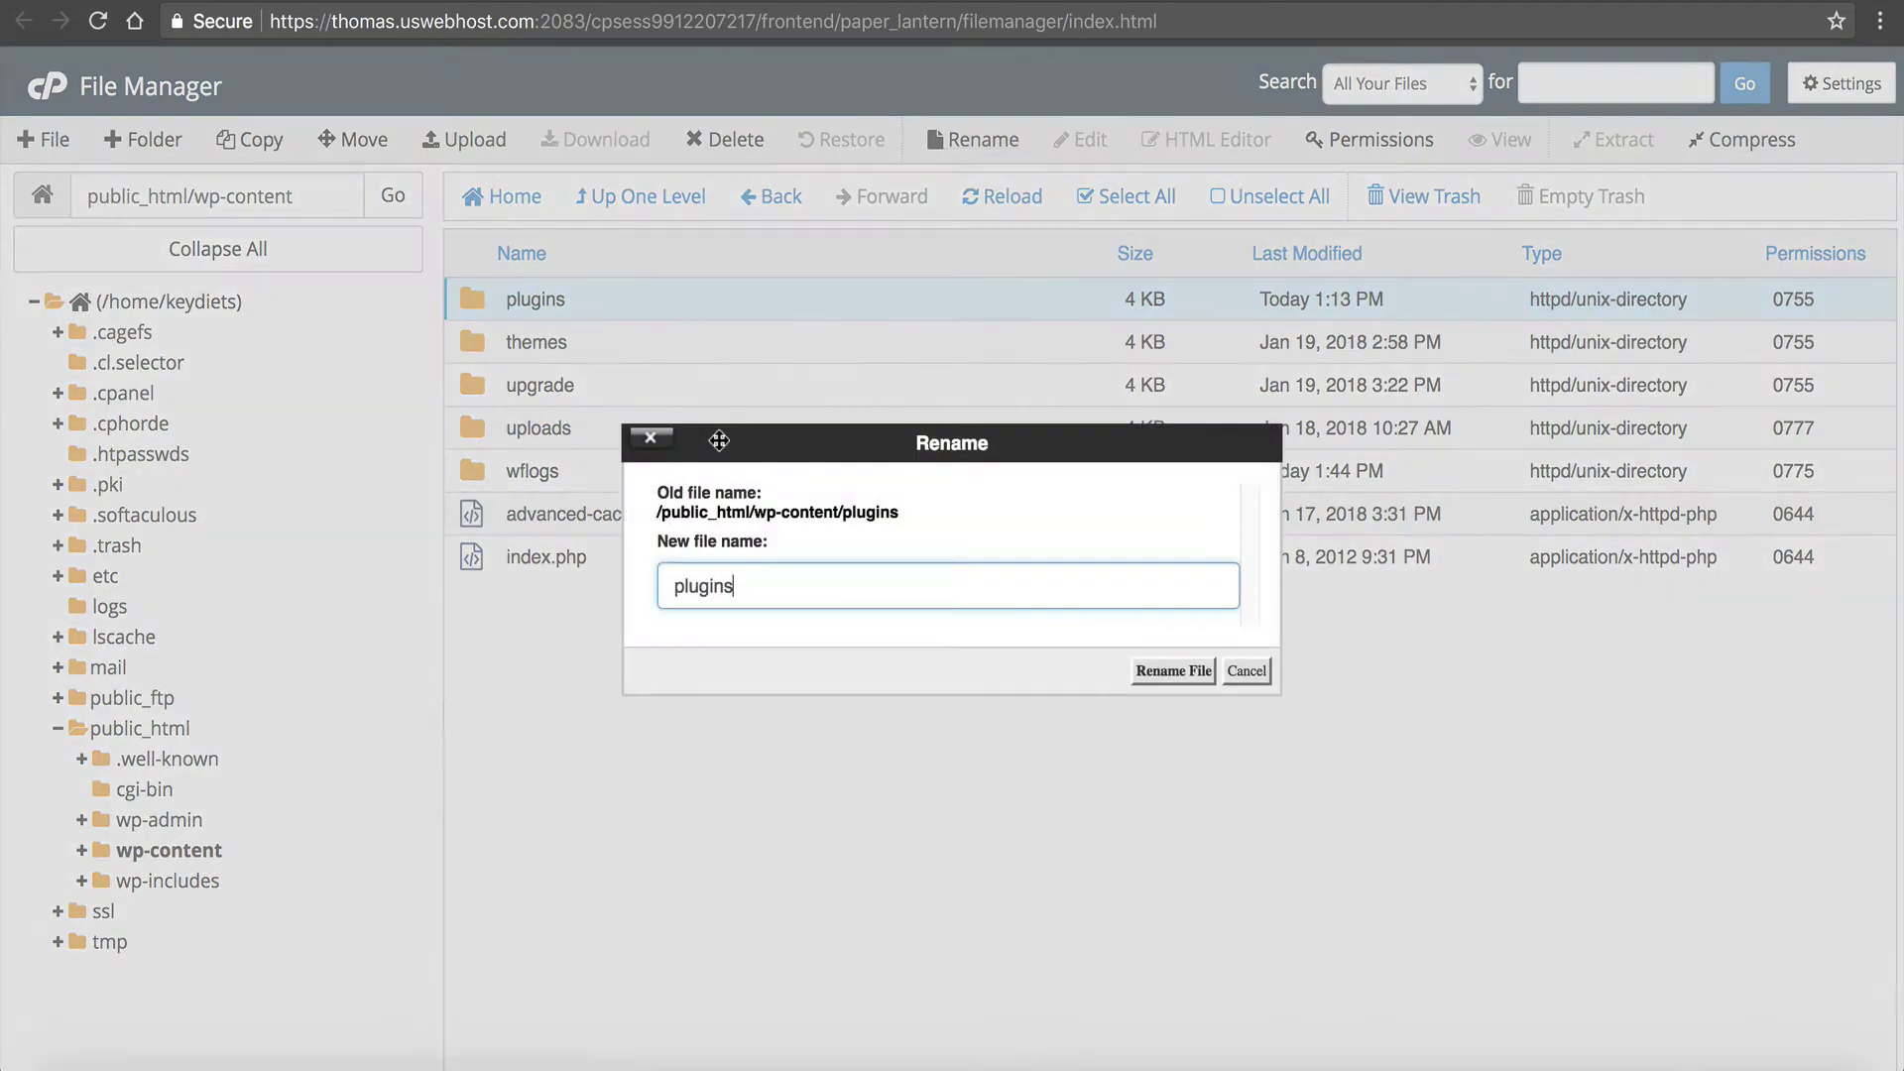
pyautogui.write('1')
pyautogui.doubleClick(652, 595)
pyautogui.click(1189, 677)
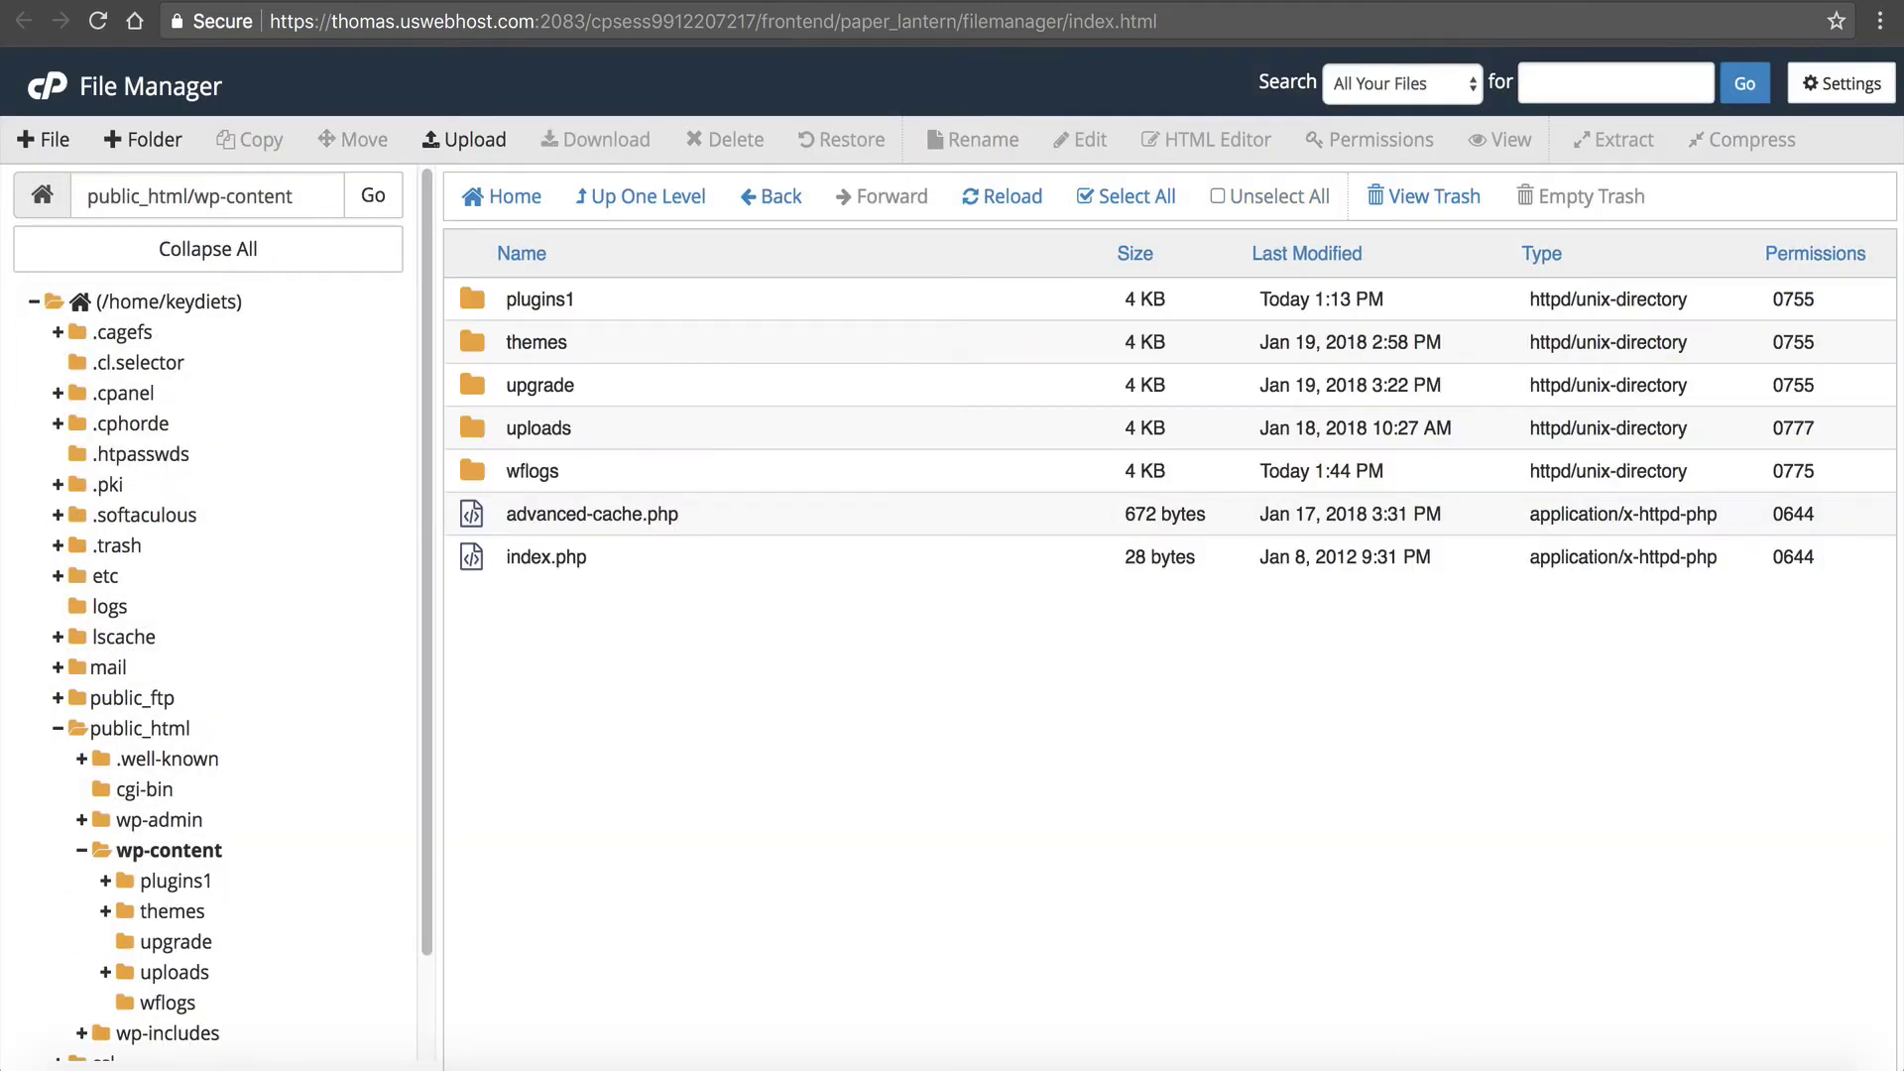
pyautogui.hotkey('ctrl', 'Tab')
pyautogui.press('super+r')
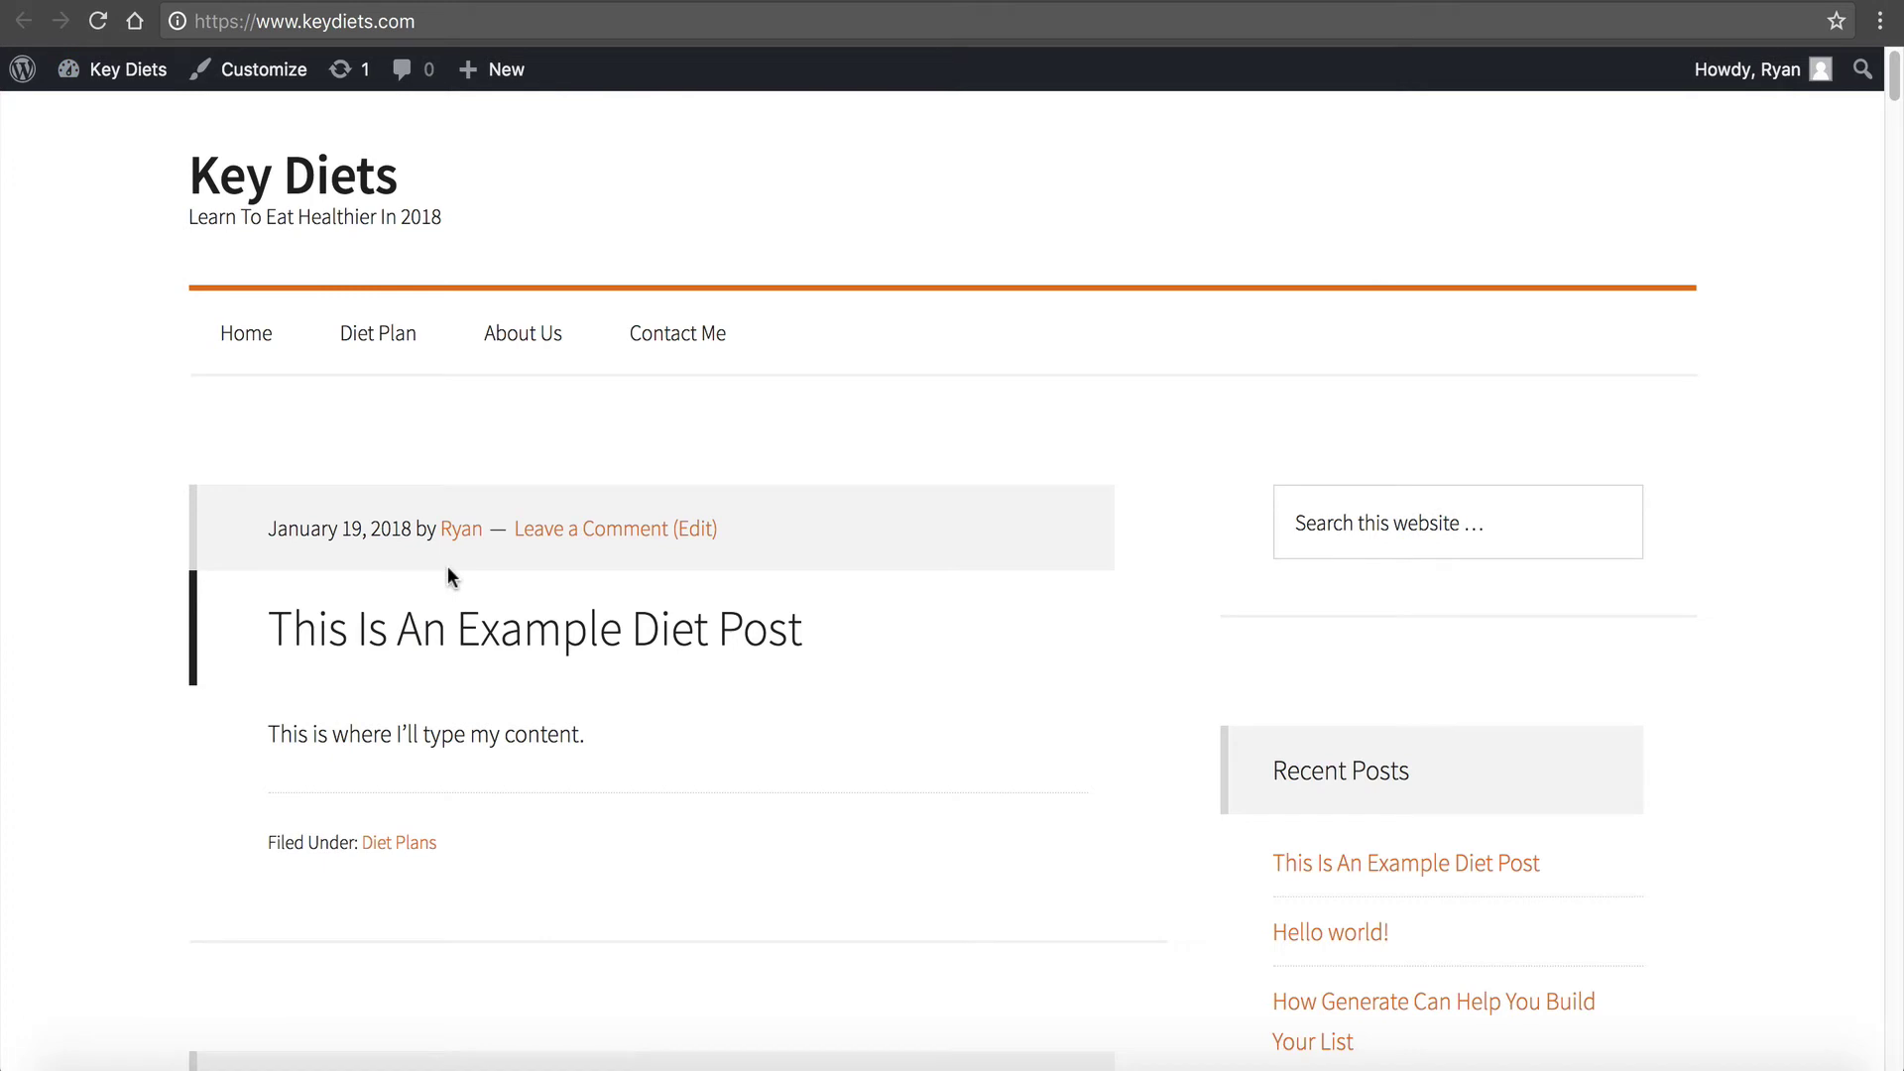
# Rename the plugins1 folder back to plugins
pyautogui.hotkey('ctrl', 'shift', 'Tab')
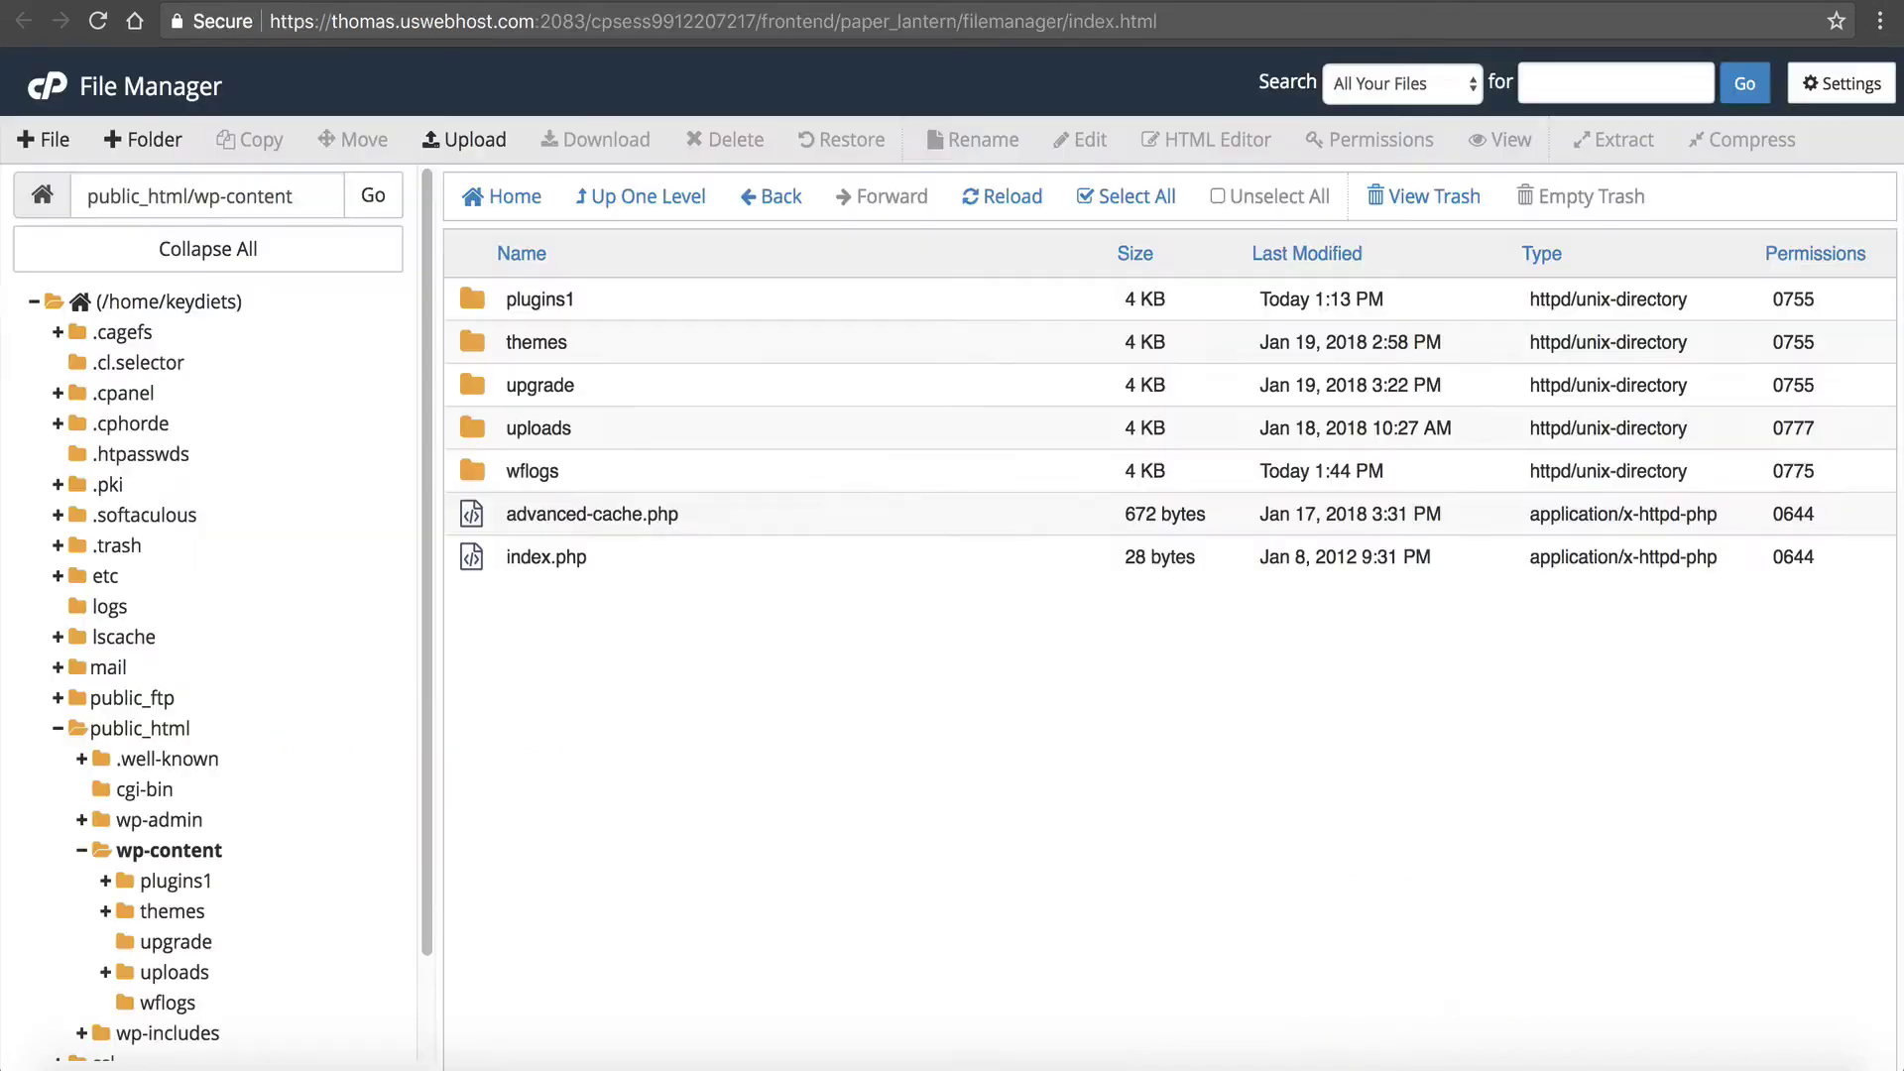
pyautogui.click(599, 296)
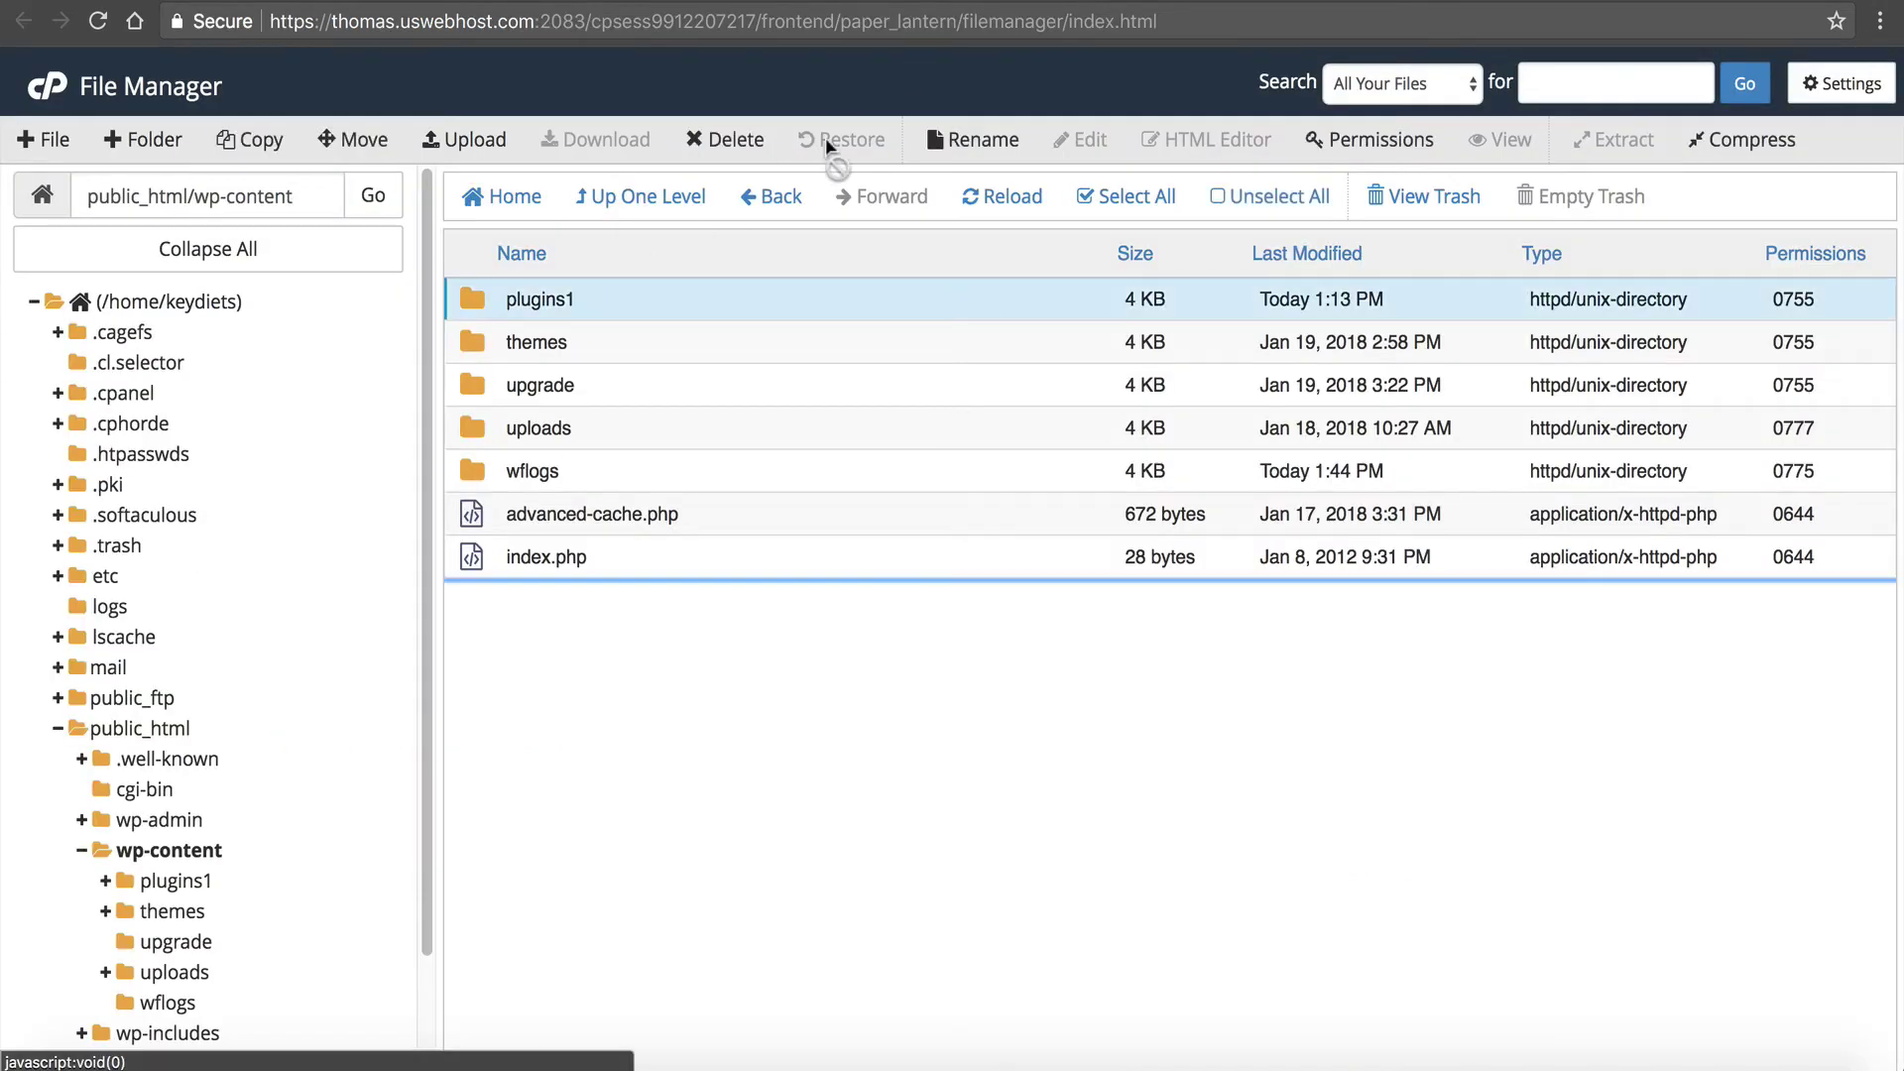
pyautogui.click(967, 140)
pyautogui.press('End')
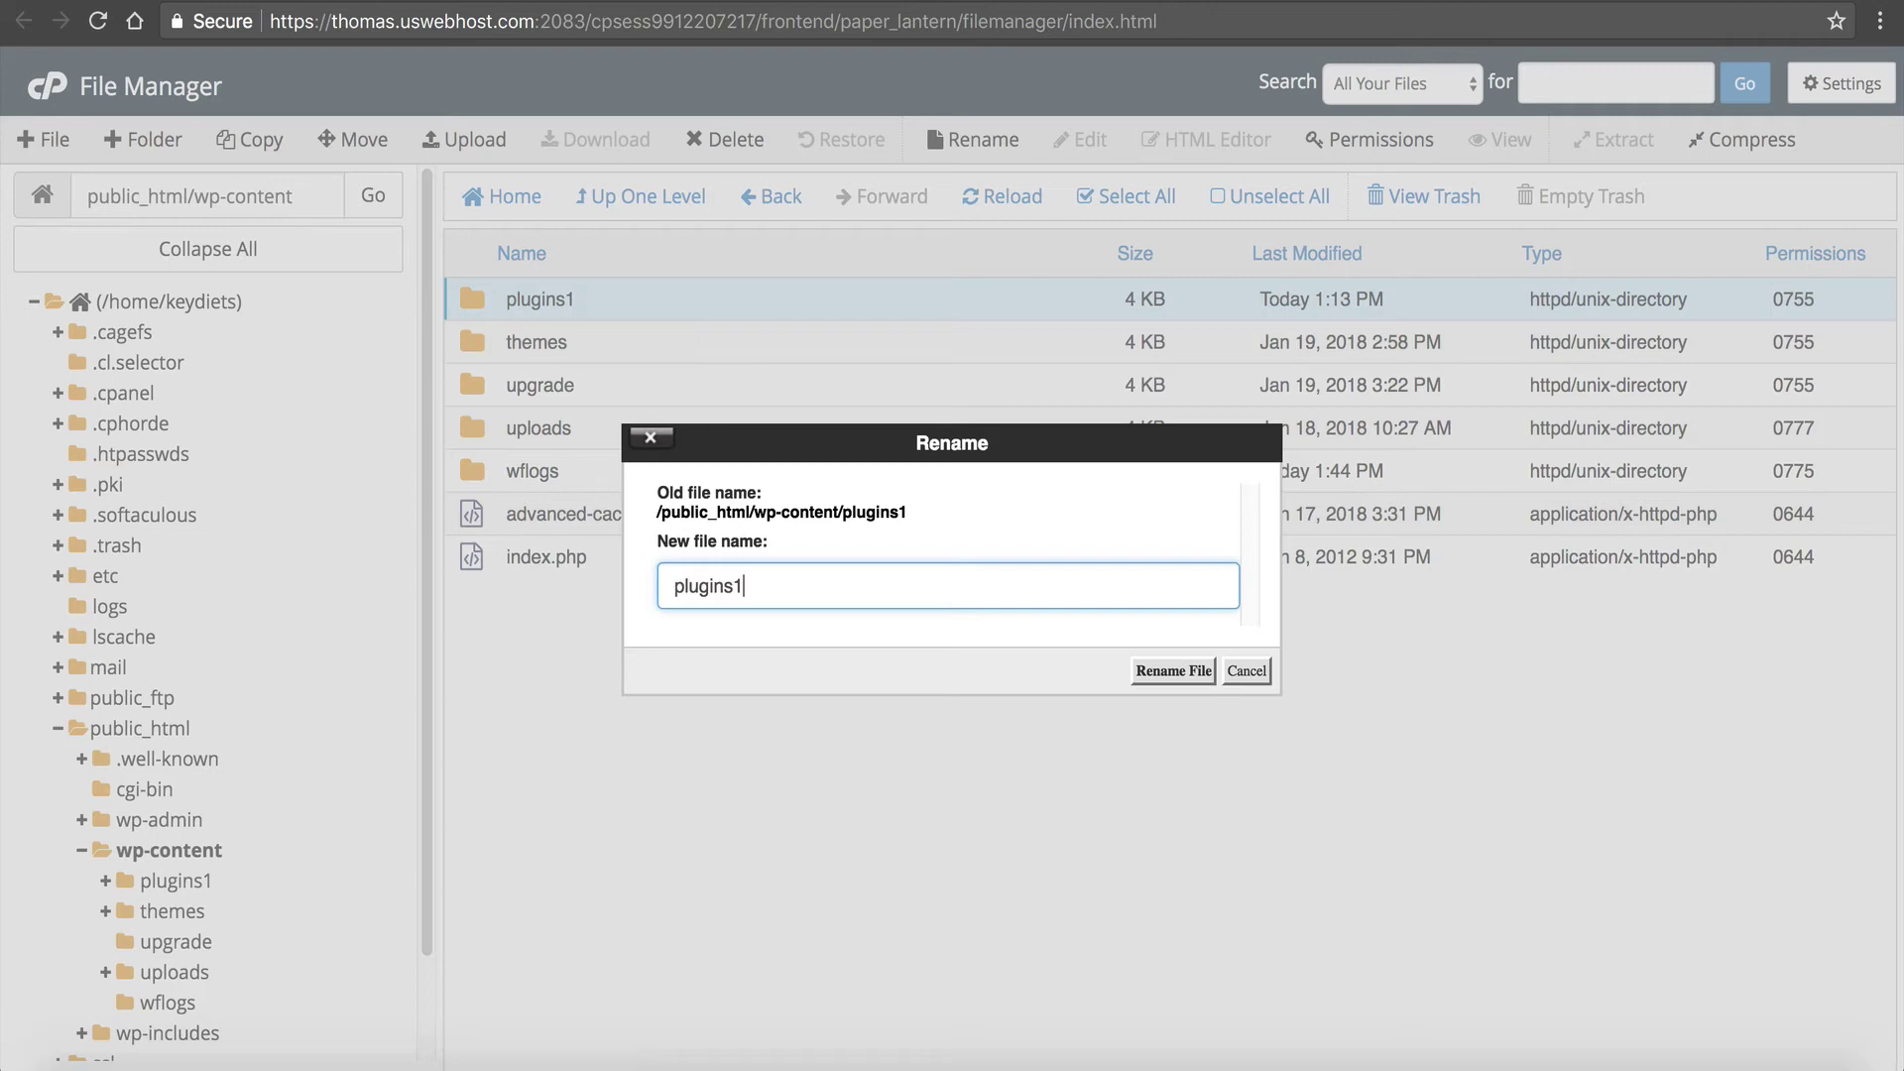
pyautogui.press('BackSpace')
pyautogui.click(1173, 670)
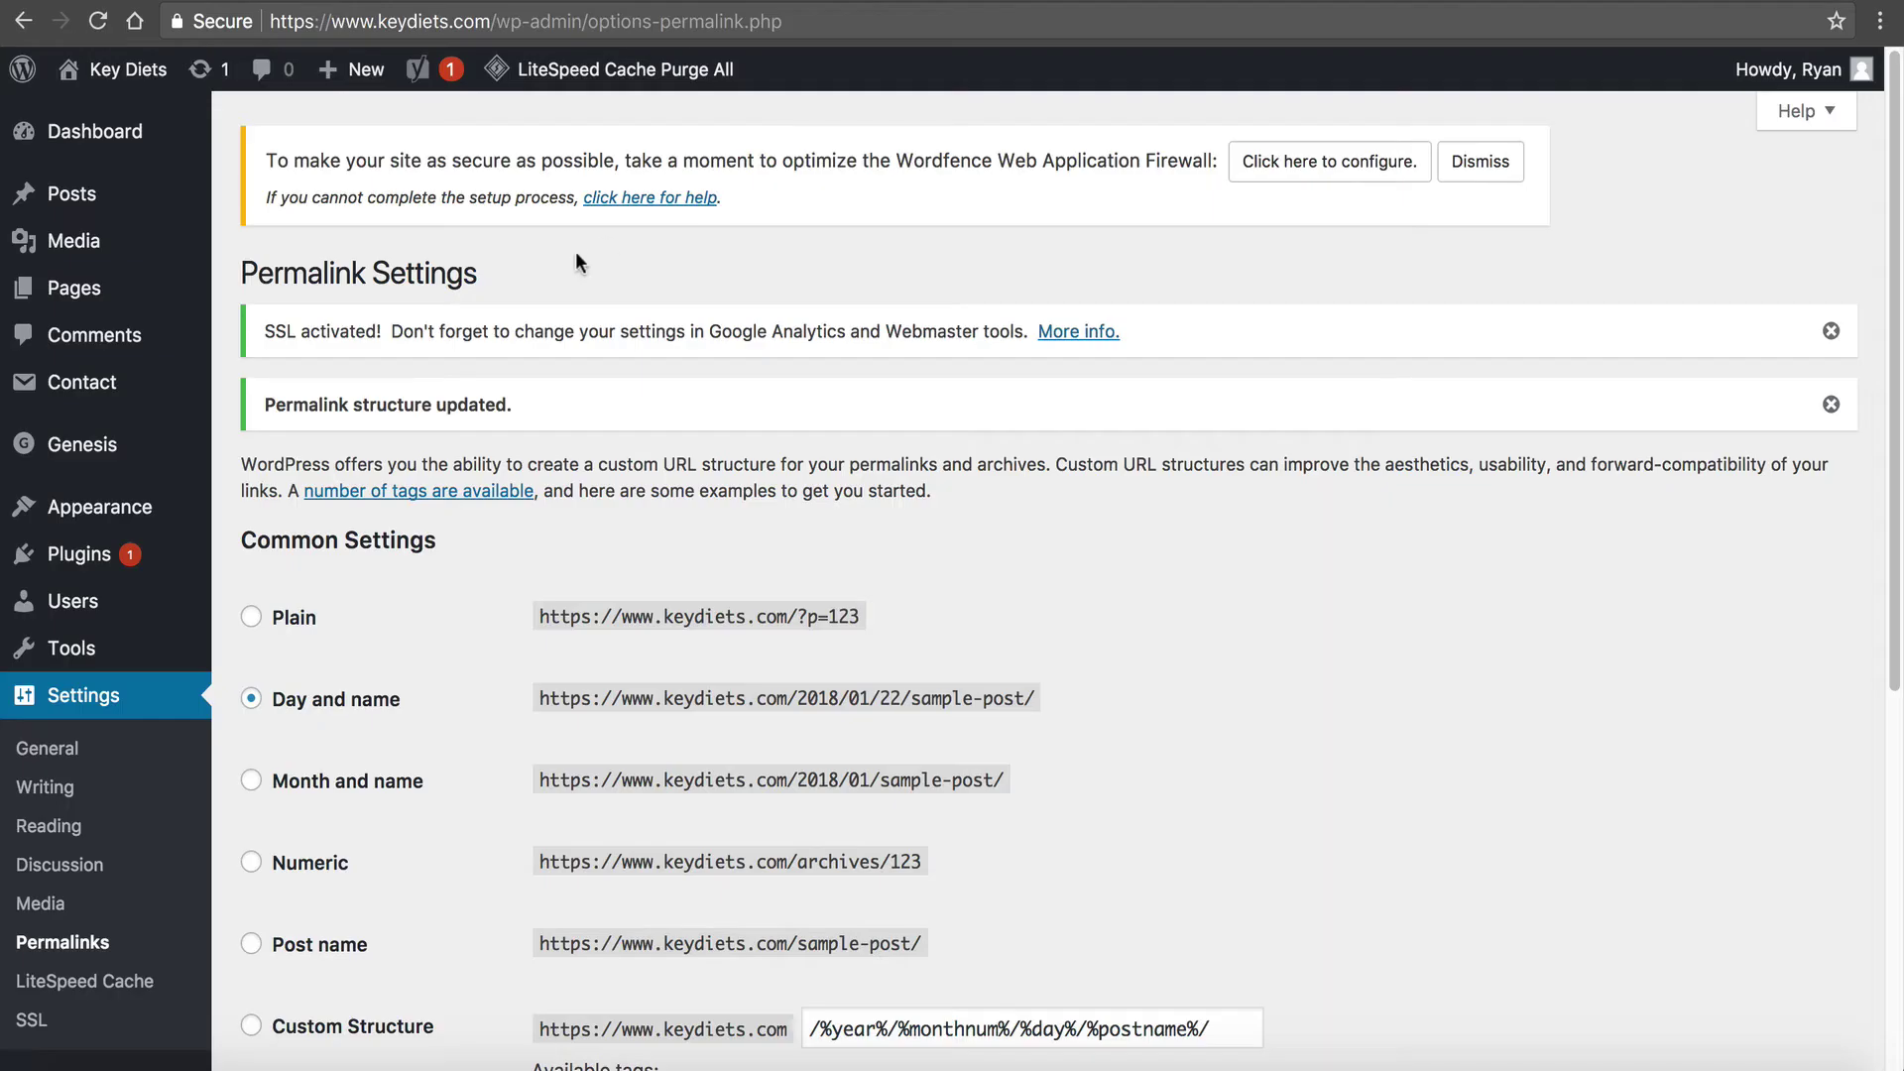
# Deactivate Contact Form 7, check the site, then reactivate it and view its details
pyautogui.moveTo(94, 564)
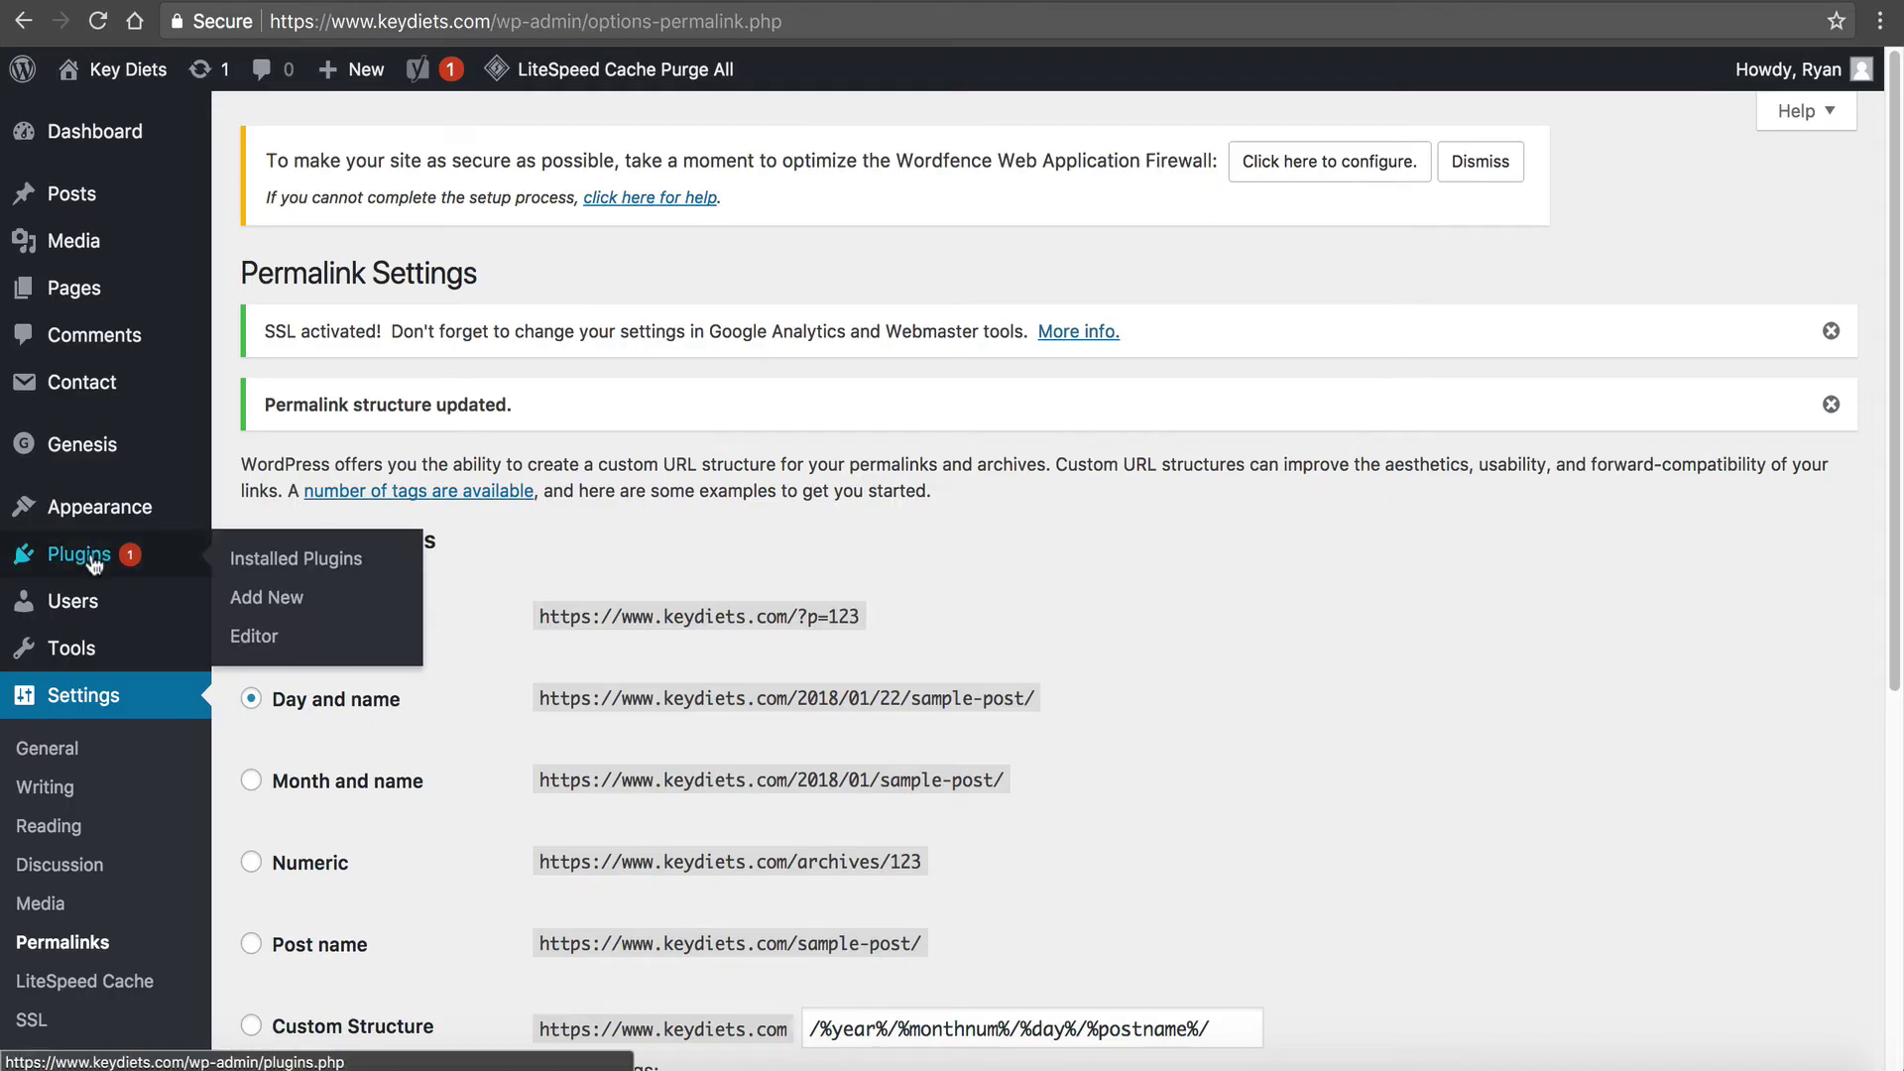
pyautogui.click(282, 570)
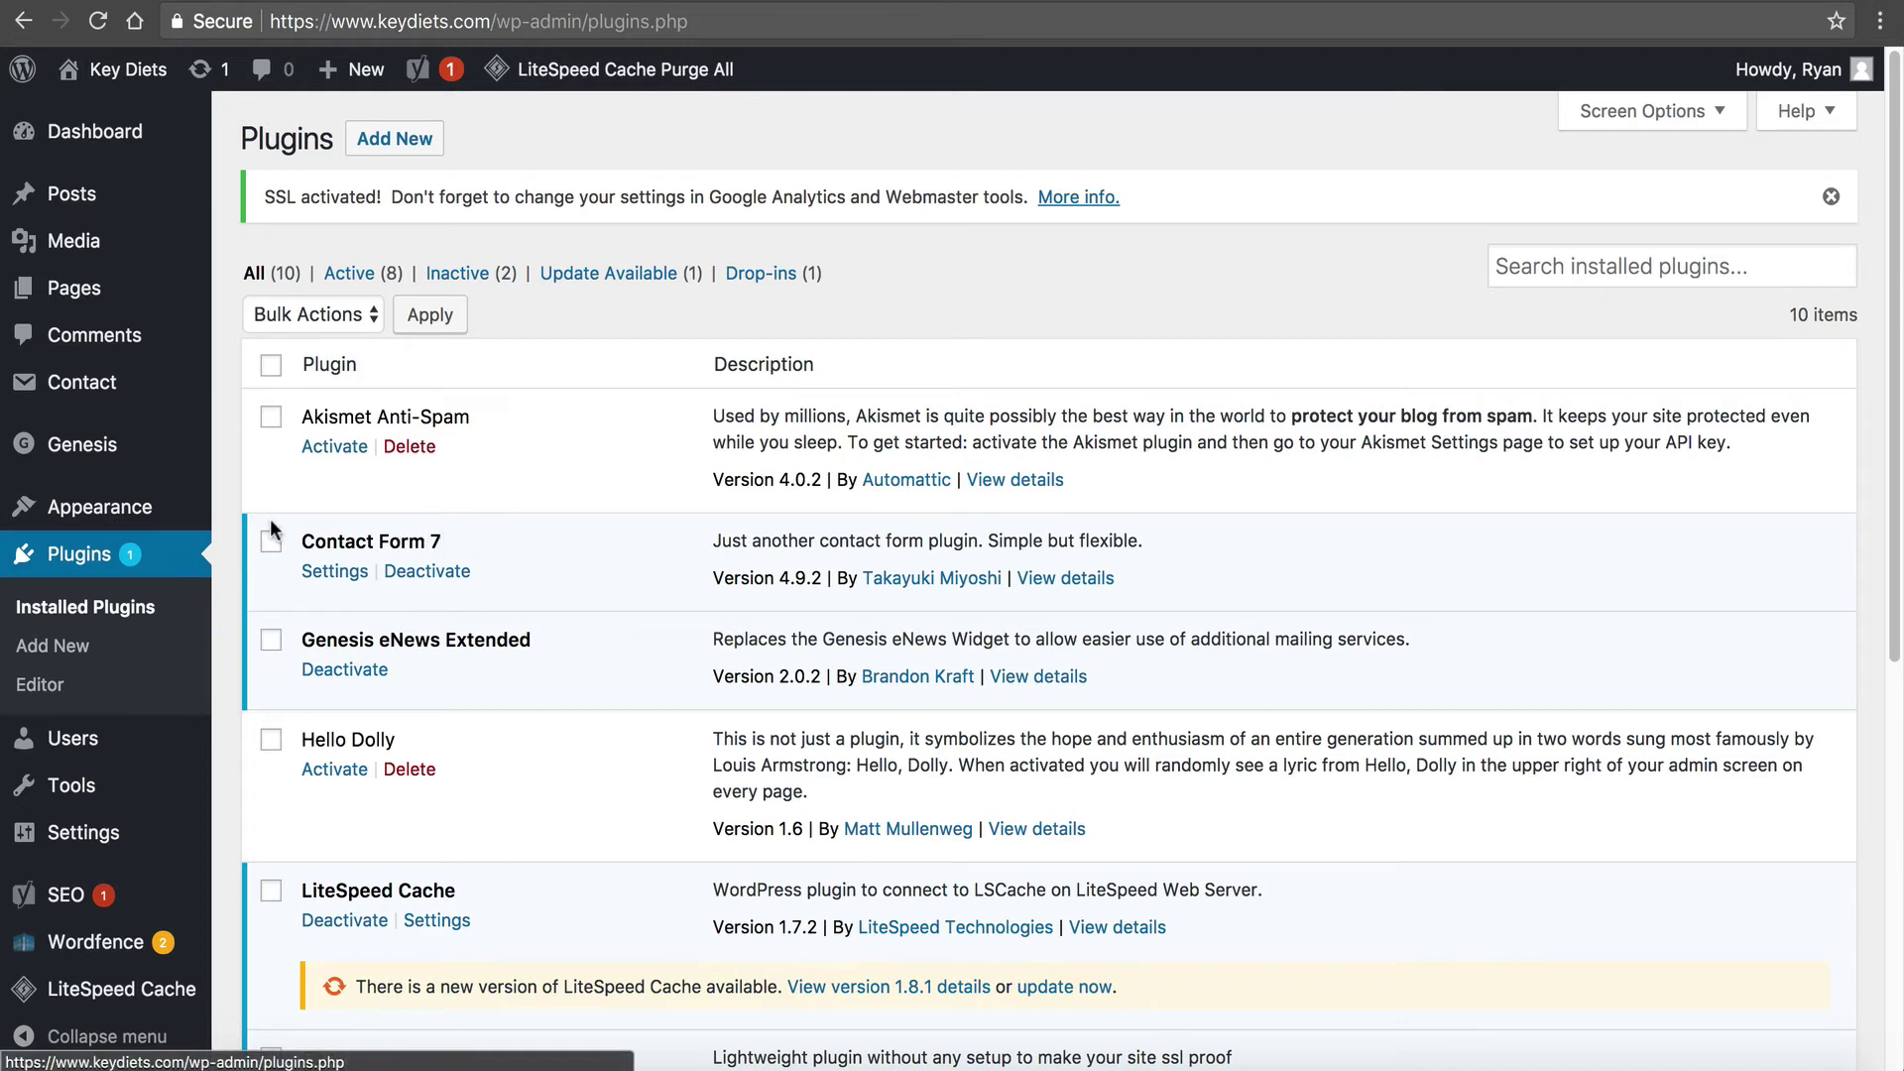
pyautogui.moveTo(308, 536); pyautogui.dragTo(428, 538)
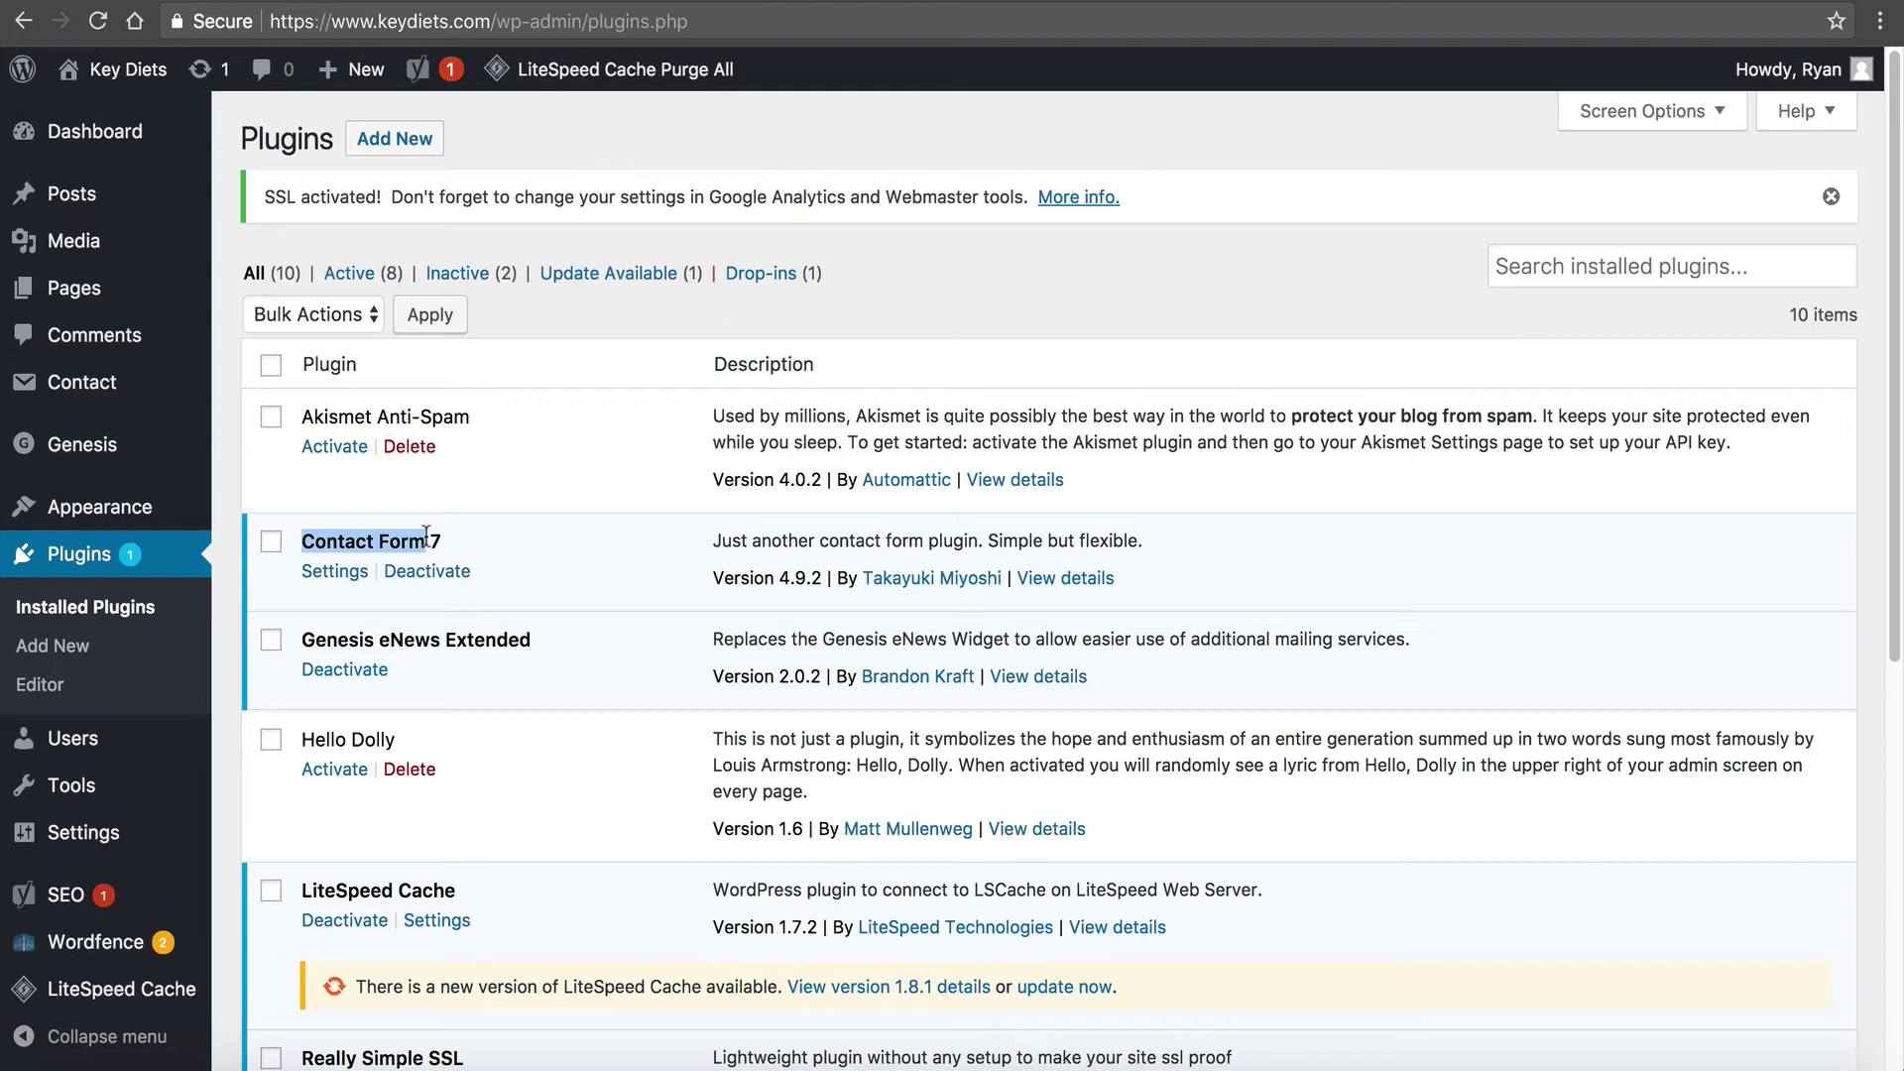
pyautogui.click(426, 538)
pyautogui.click(412, 573)
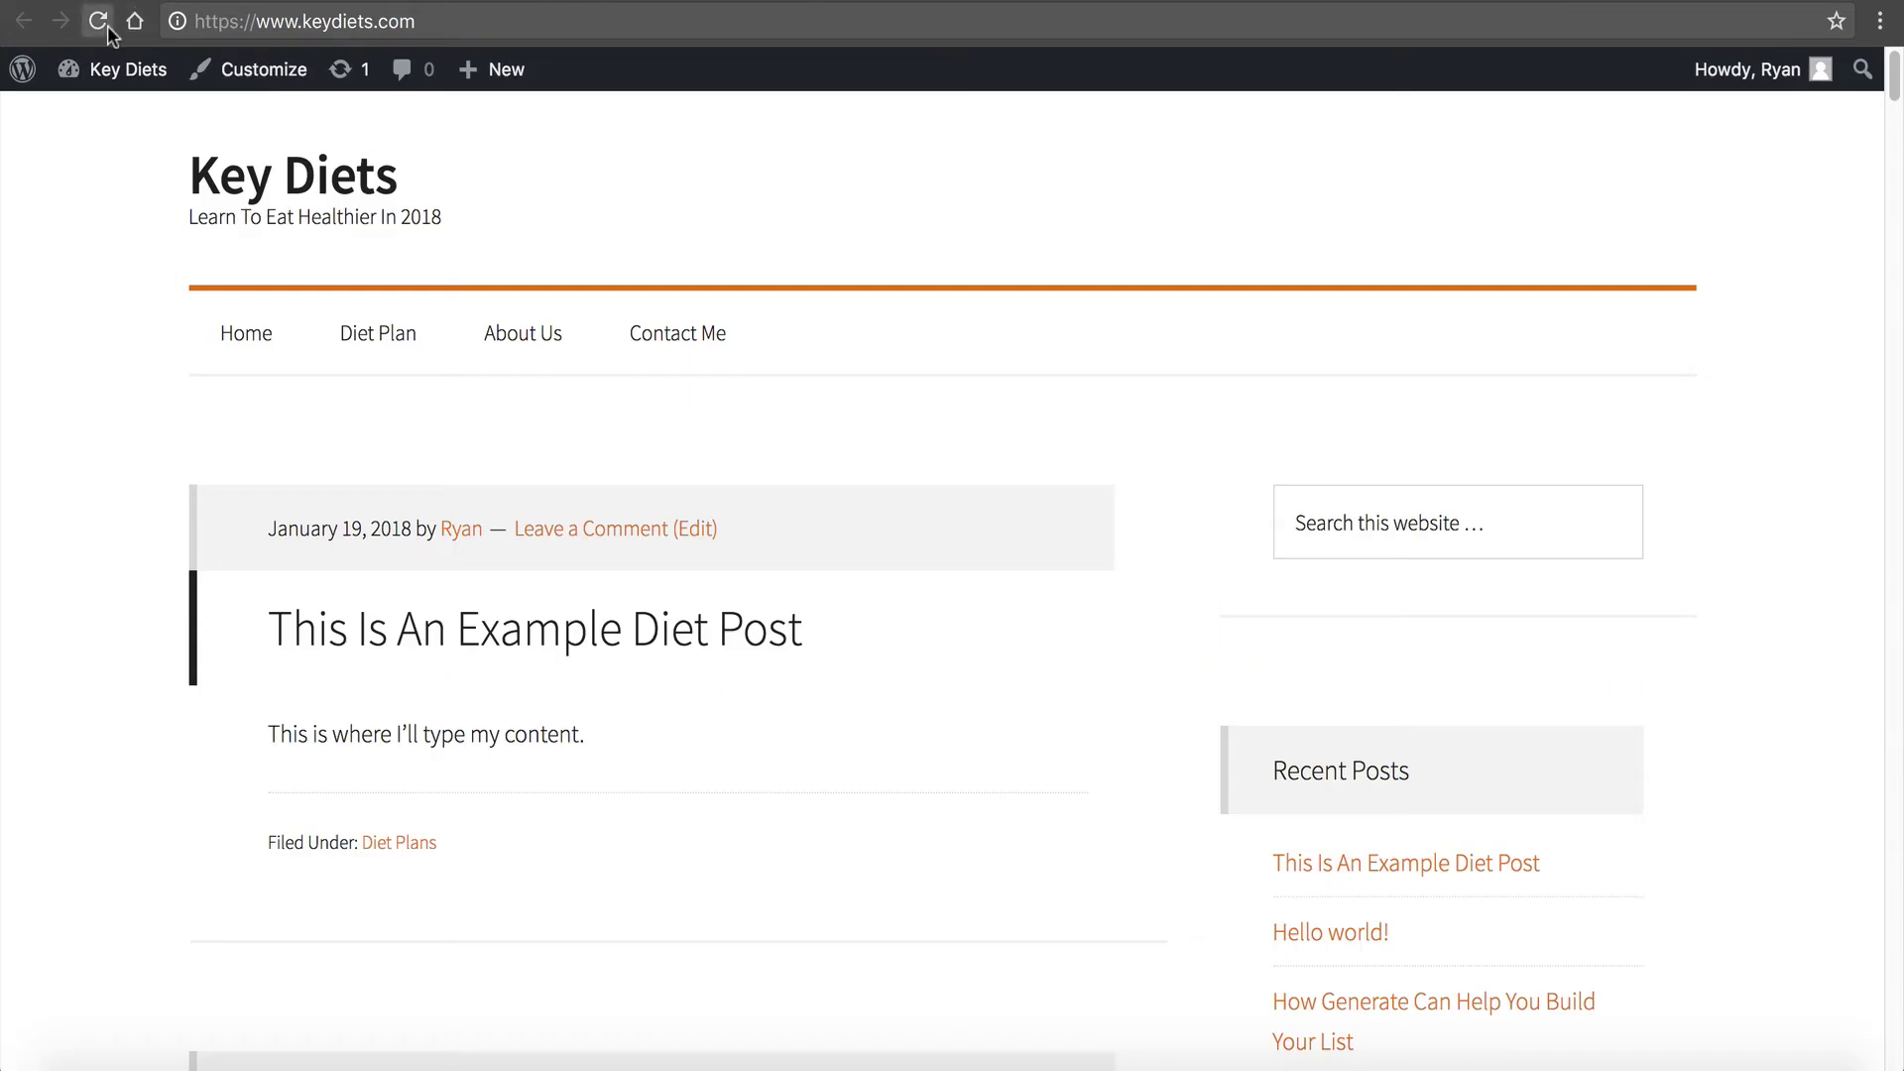
pyautogui.click(98, 21)
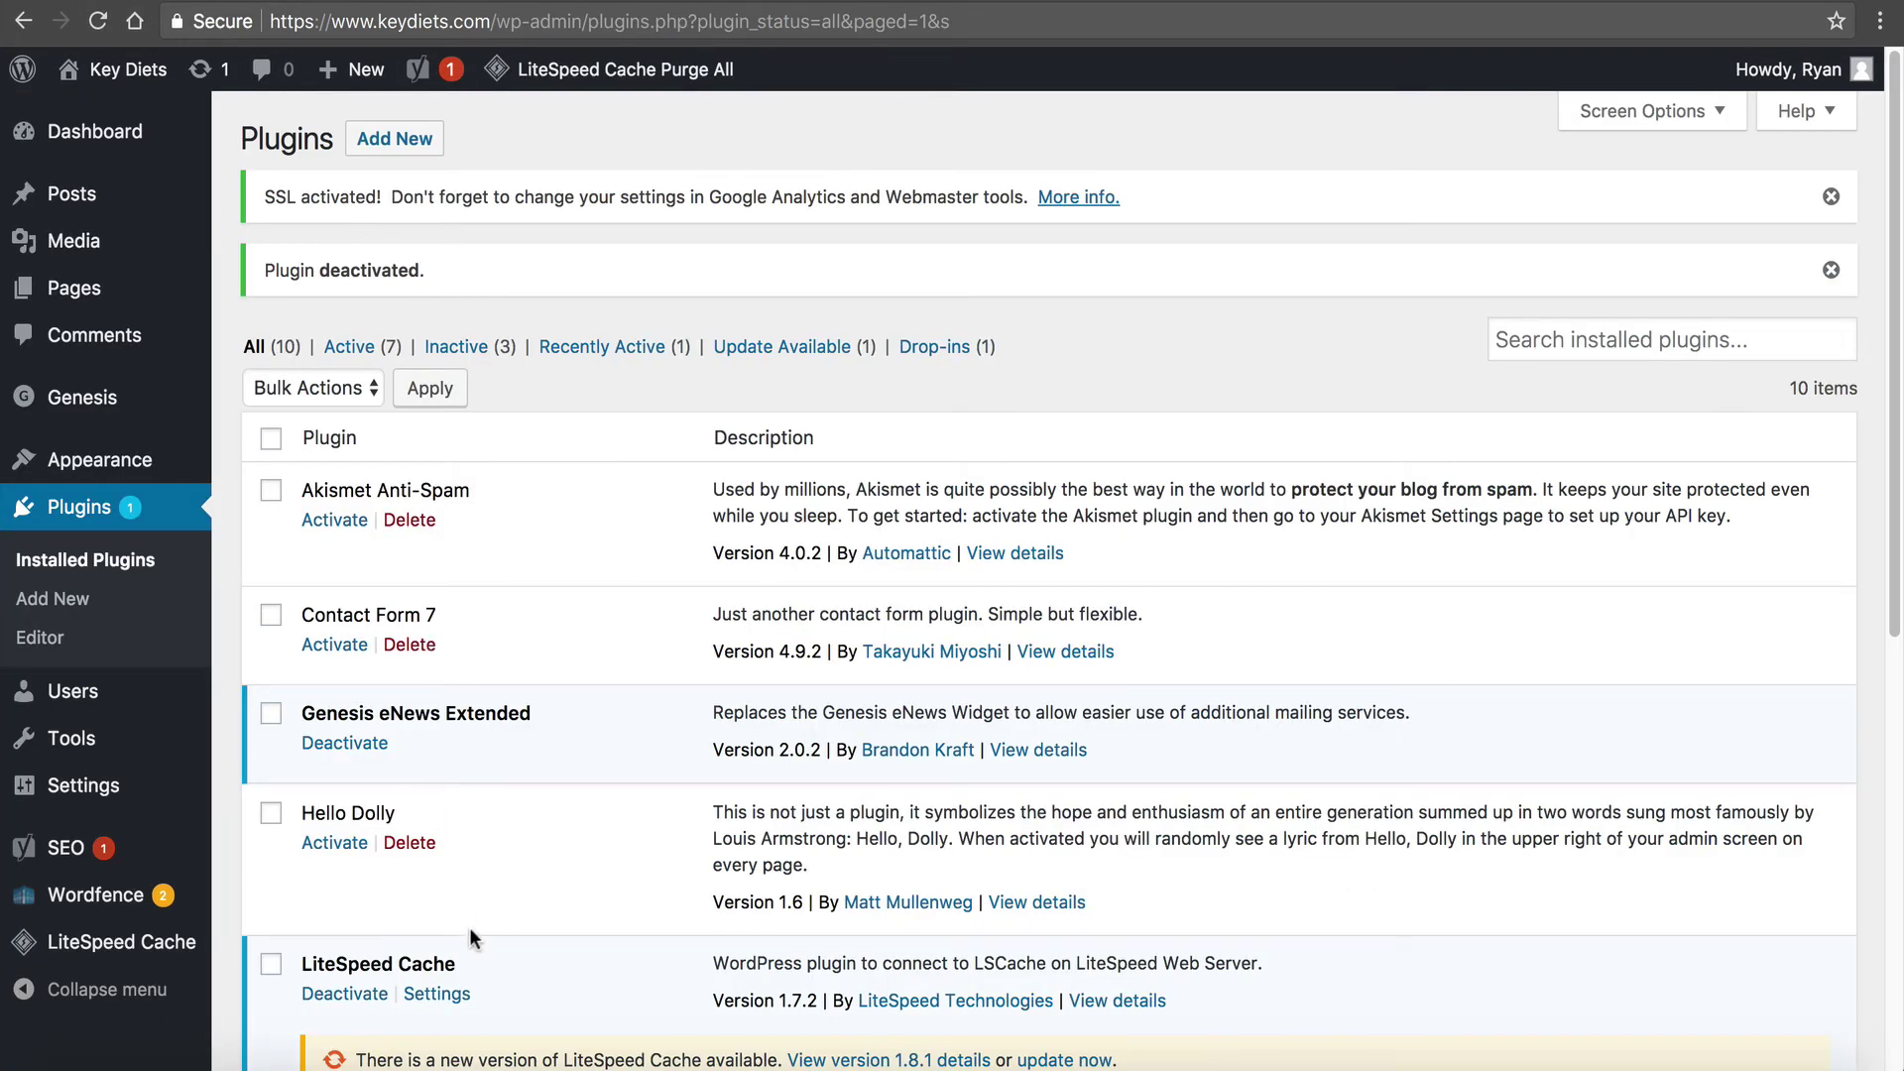
pyautogui.click(335, 645)
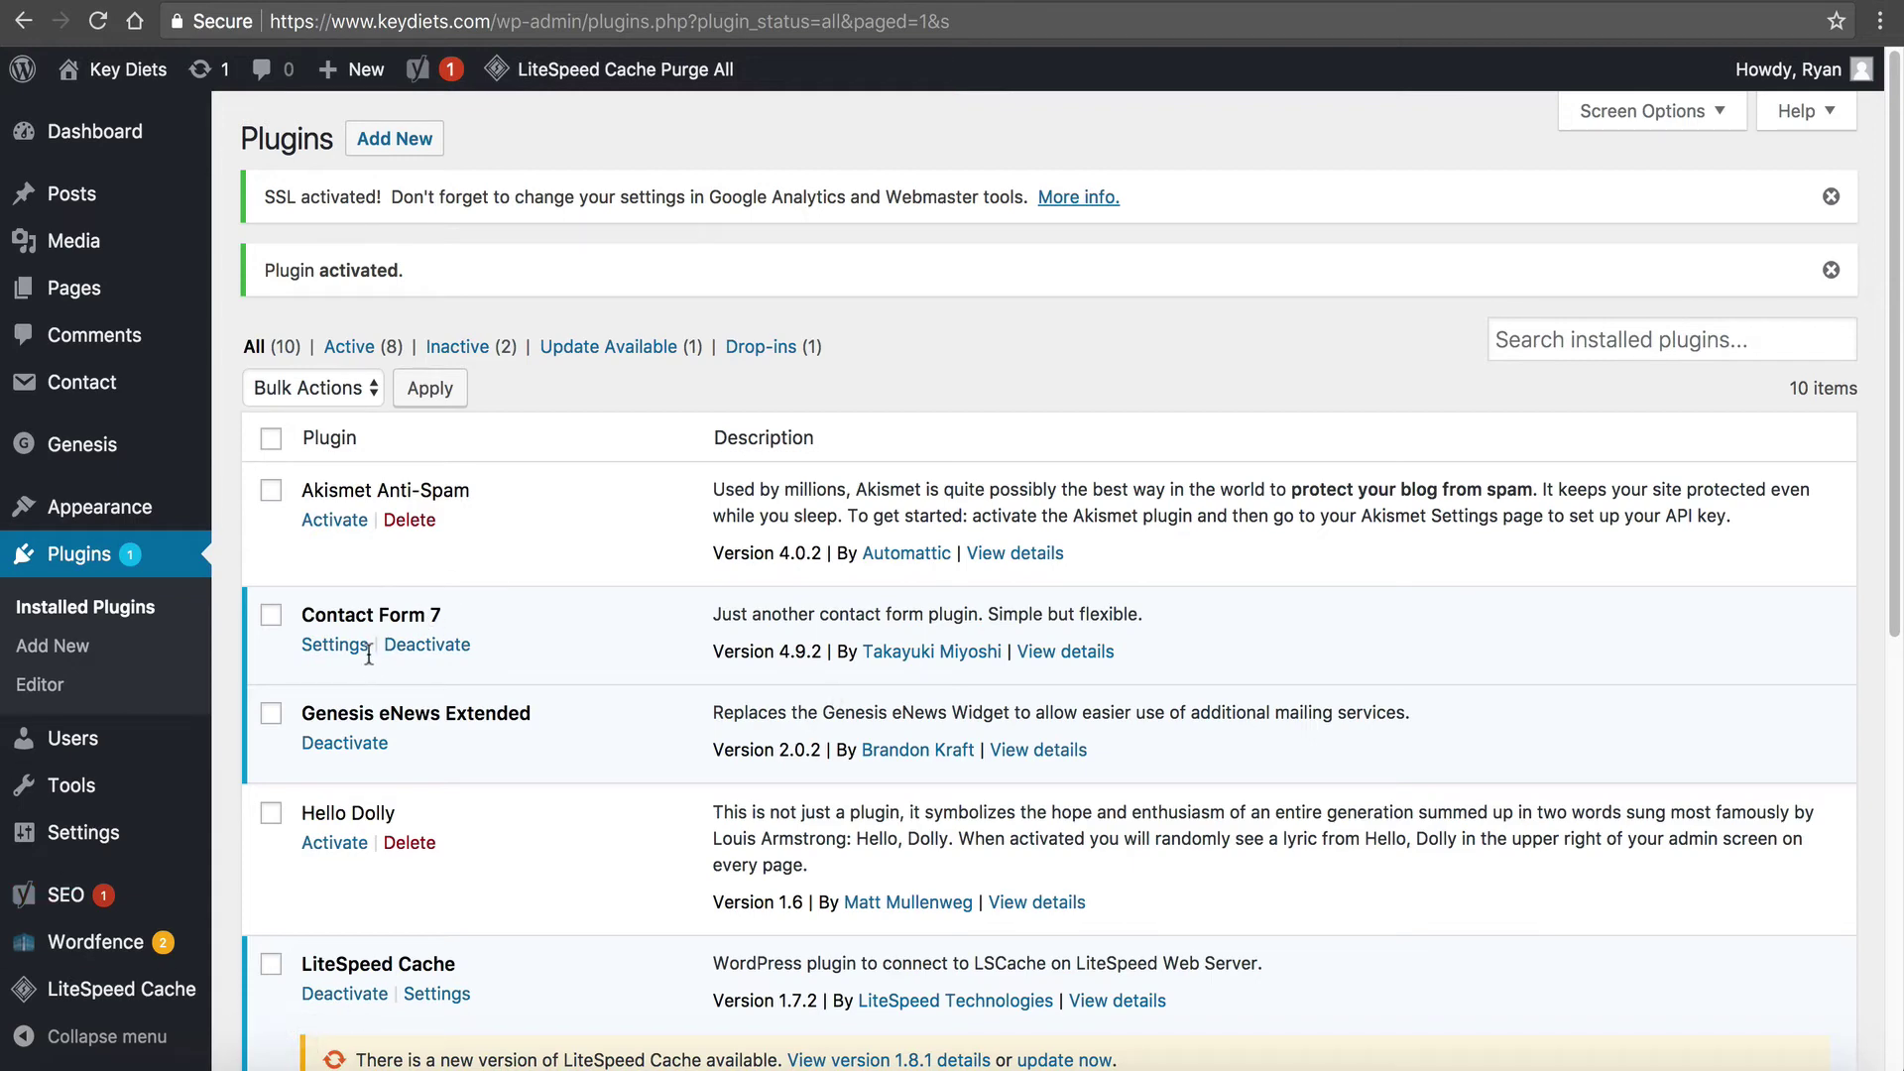
pyautogui.click(1043, 653)
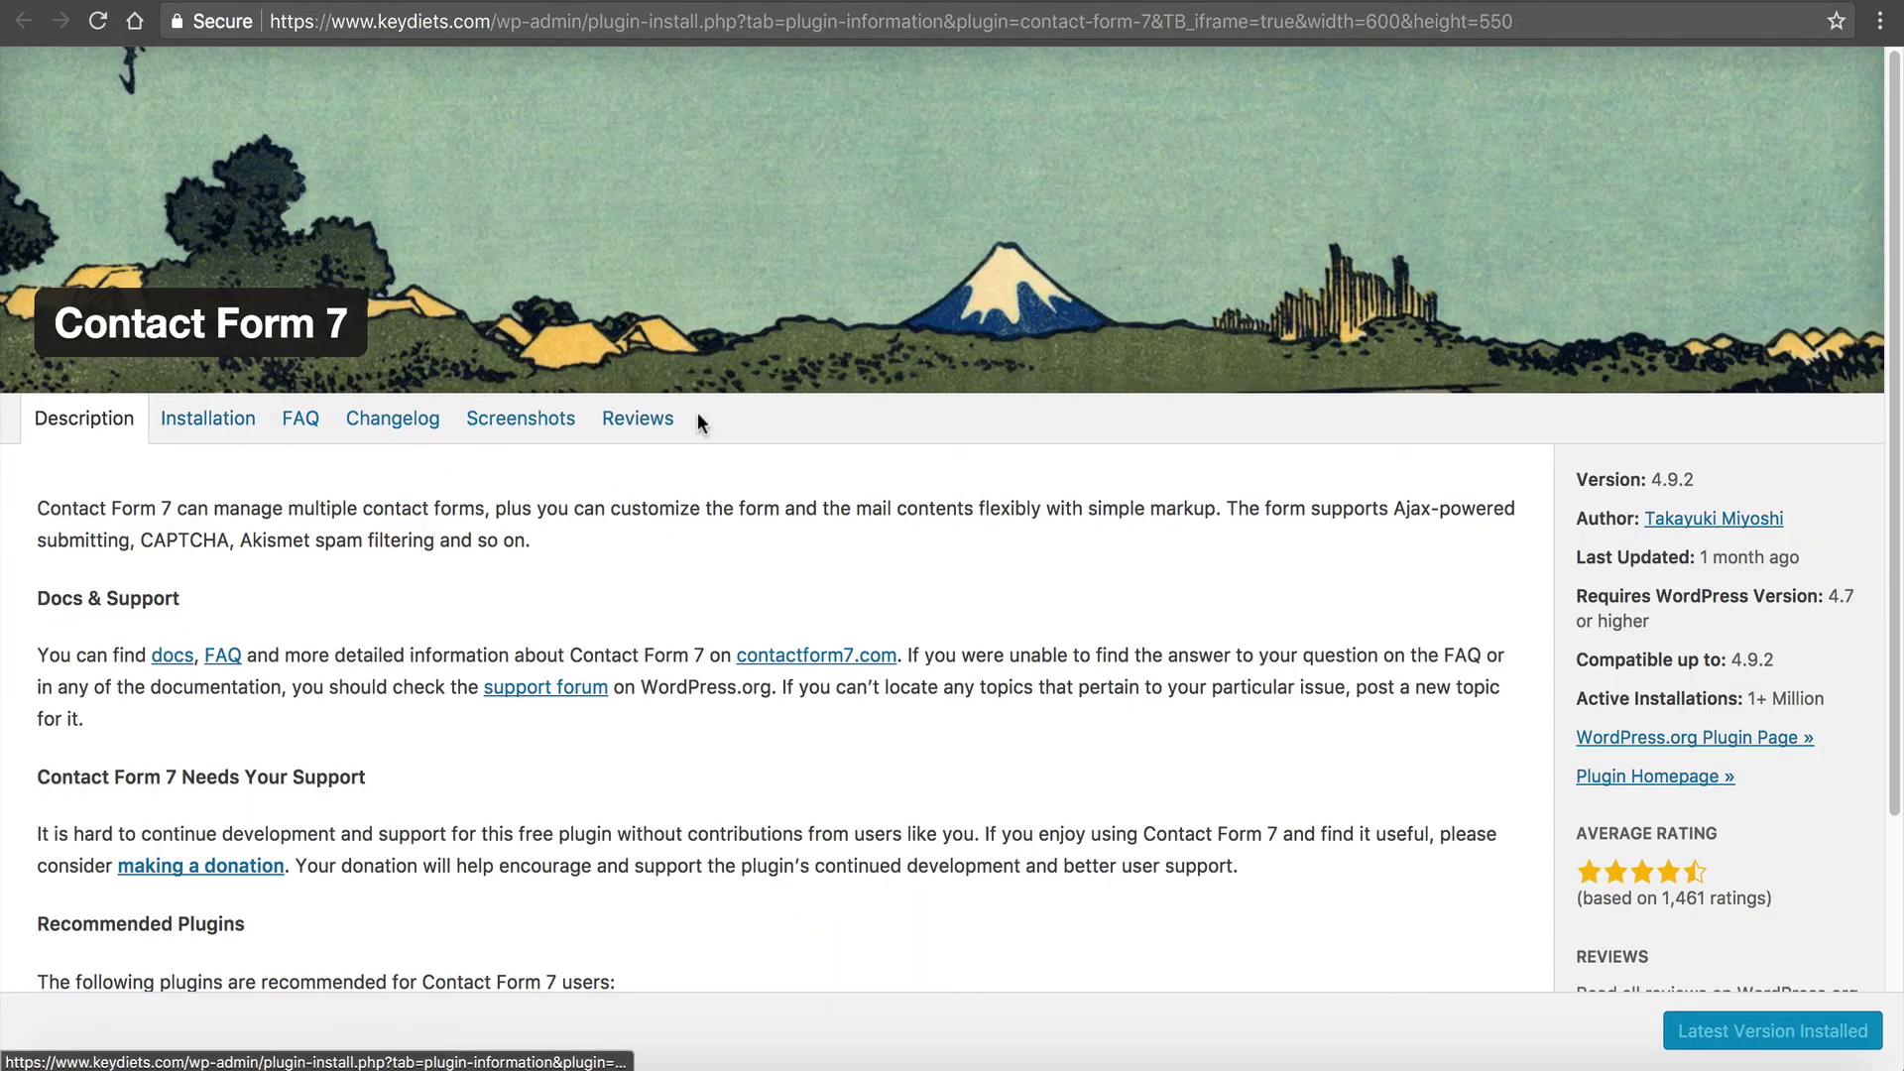
# Read the Support page on the Contact Form 7 homepage, then return to File Manager
pyautogui.scroll(-3, 700, 416)
pyautogui.scroll(-1, 1571, 488)
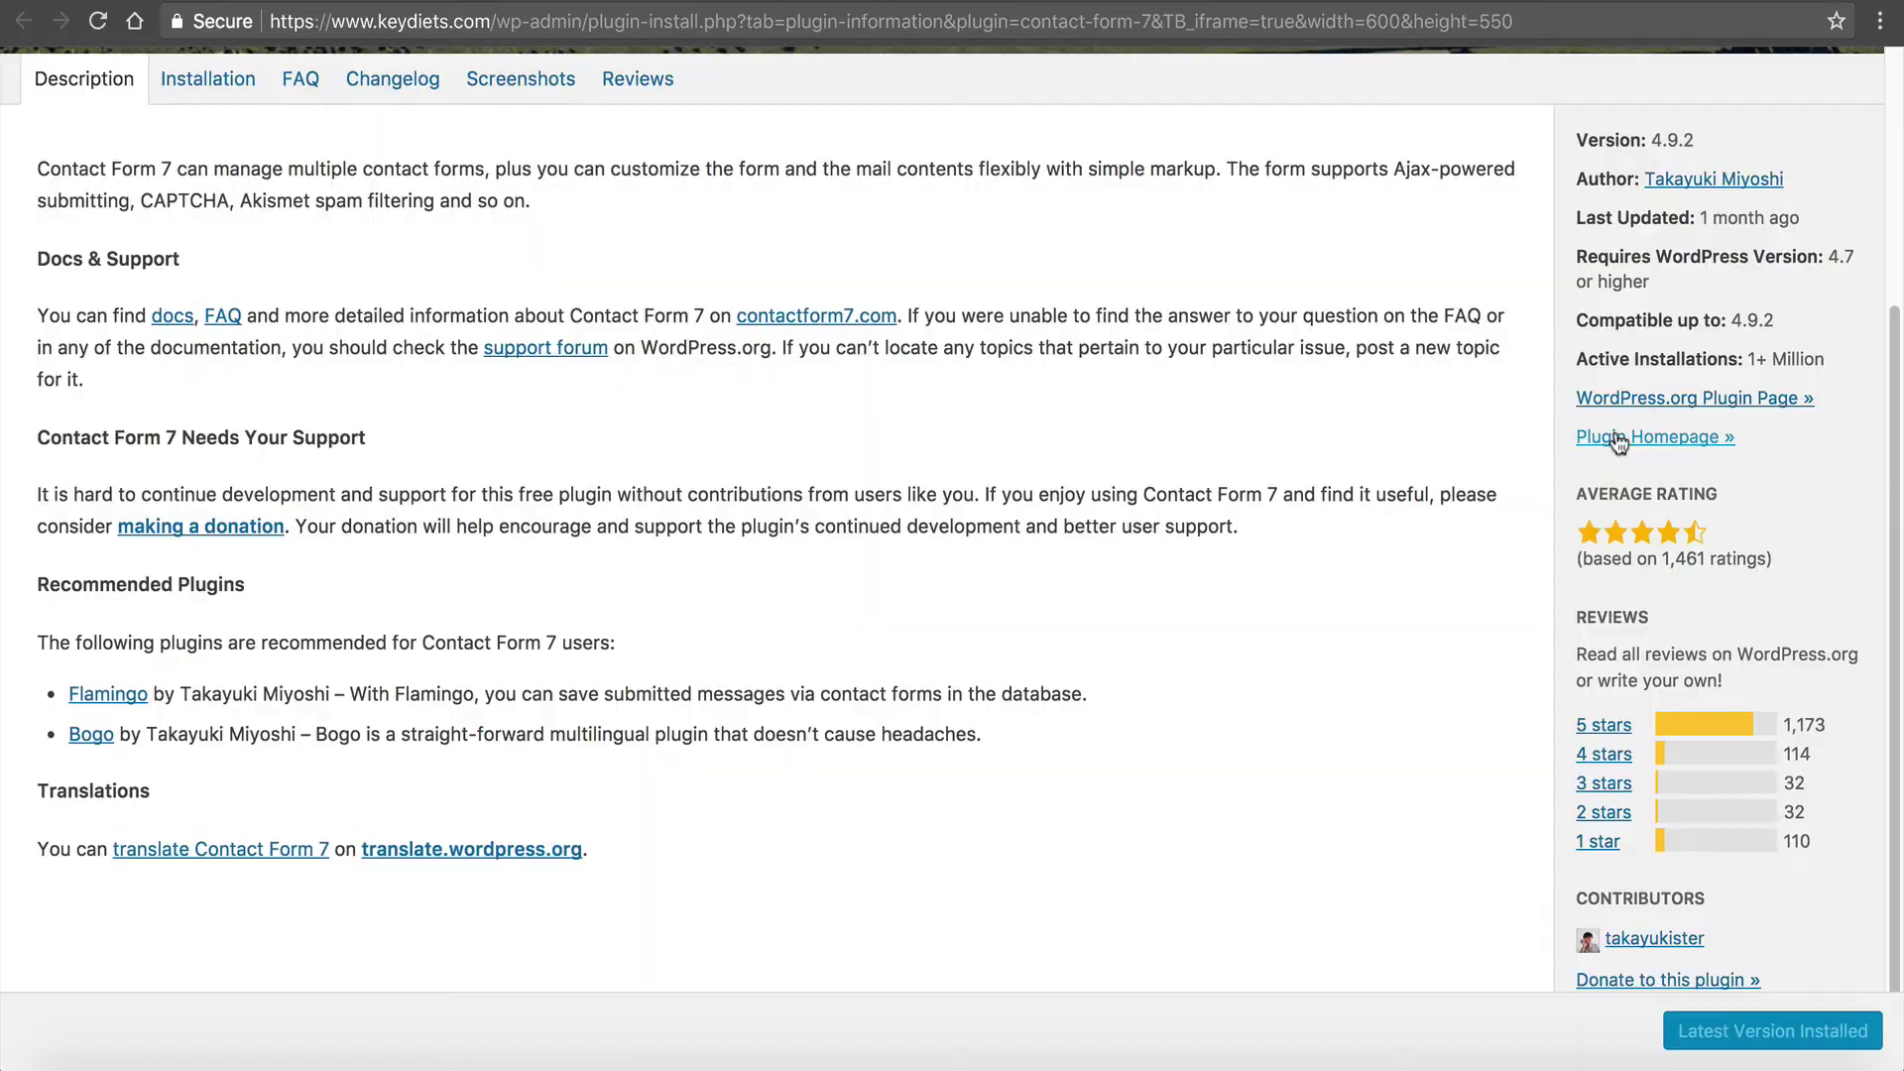
pyautogui.click(1607, 439)
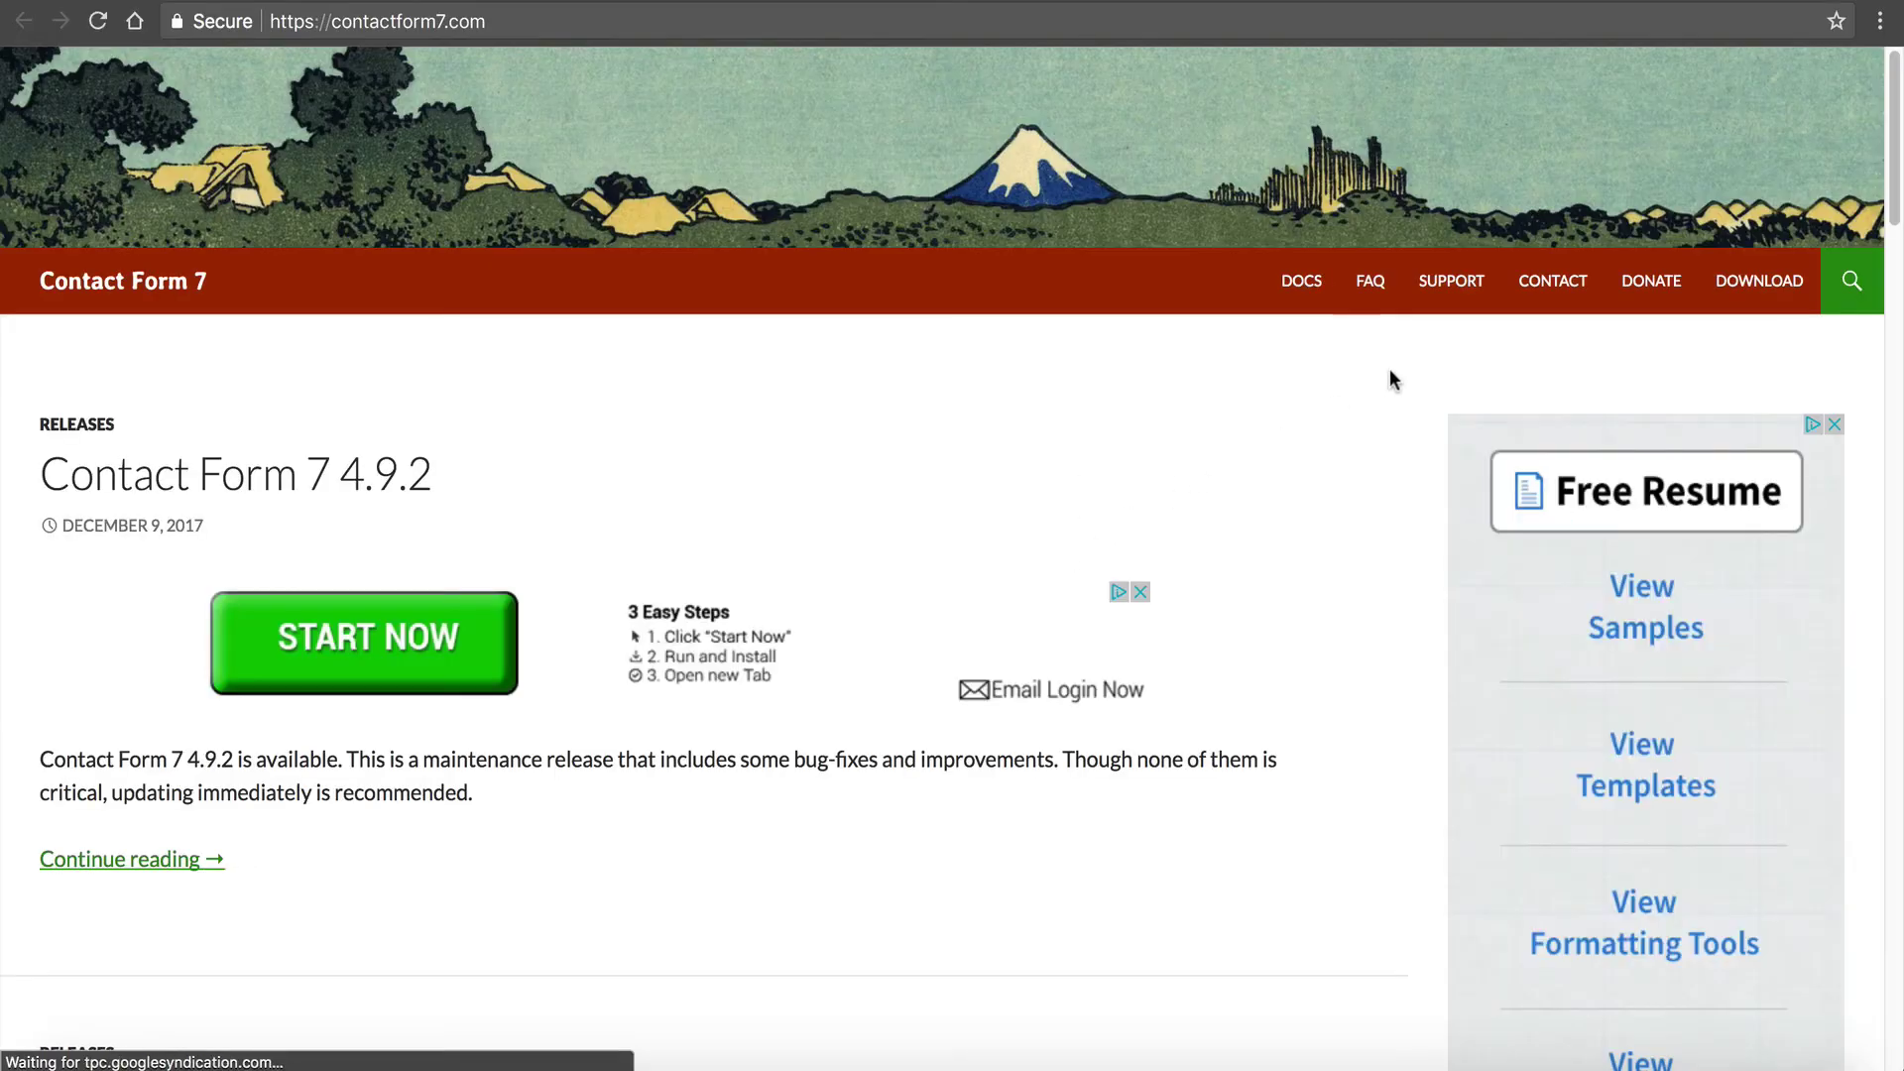
pyautogui.click(1451, 281)
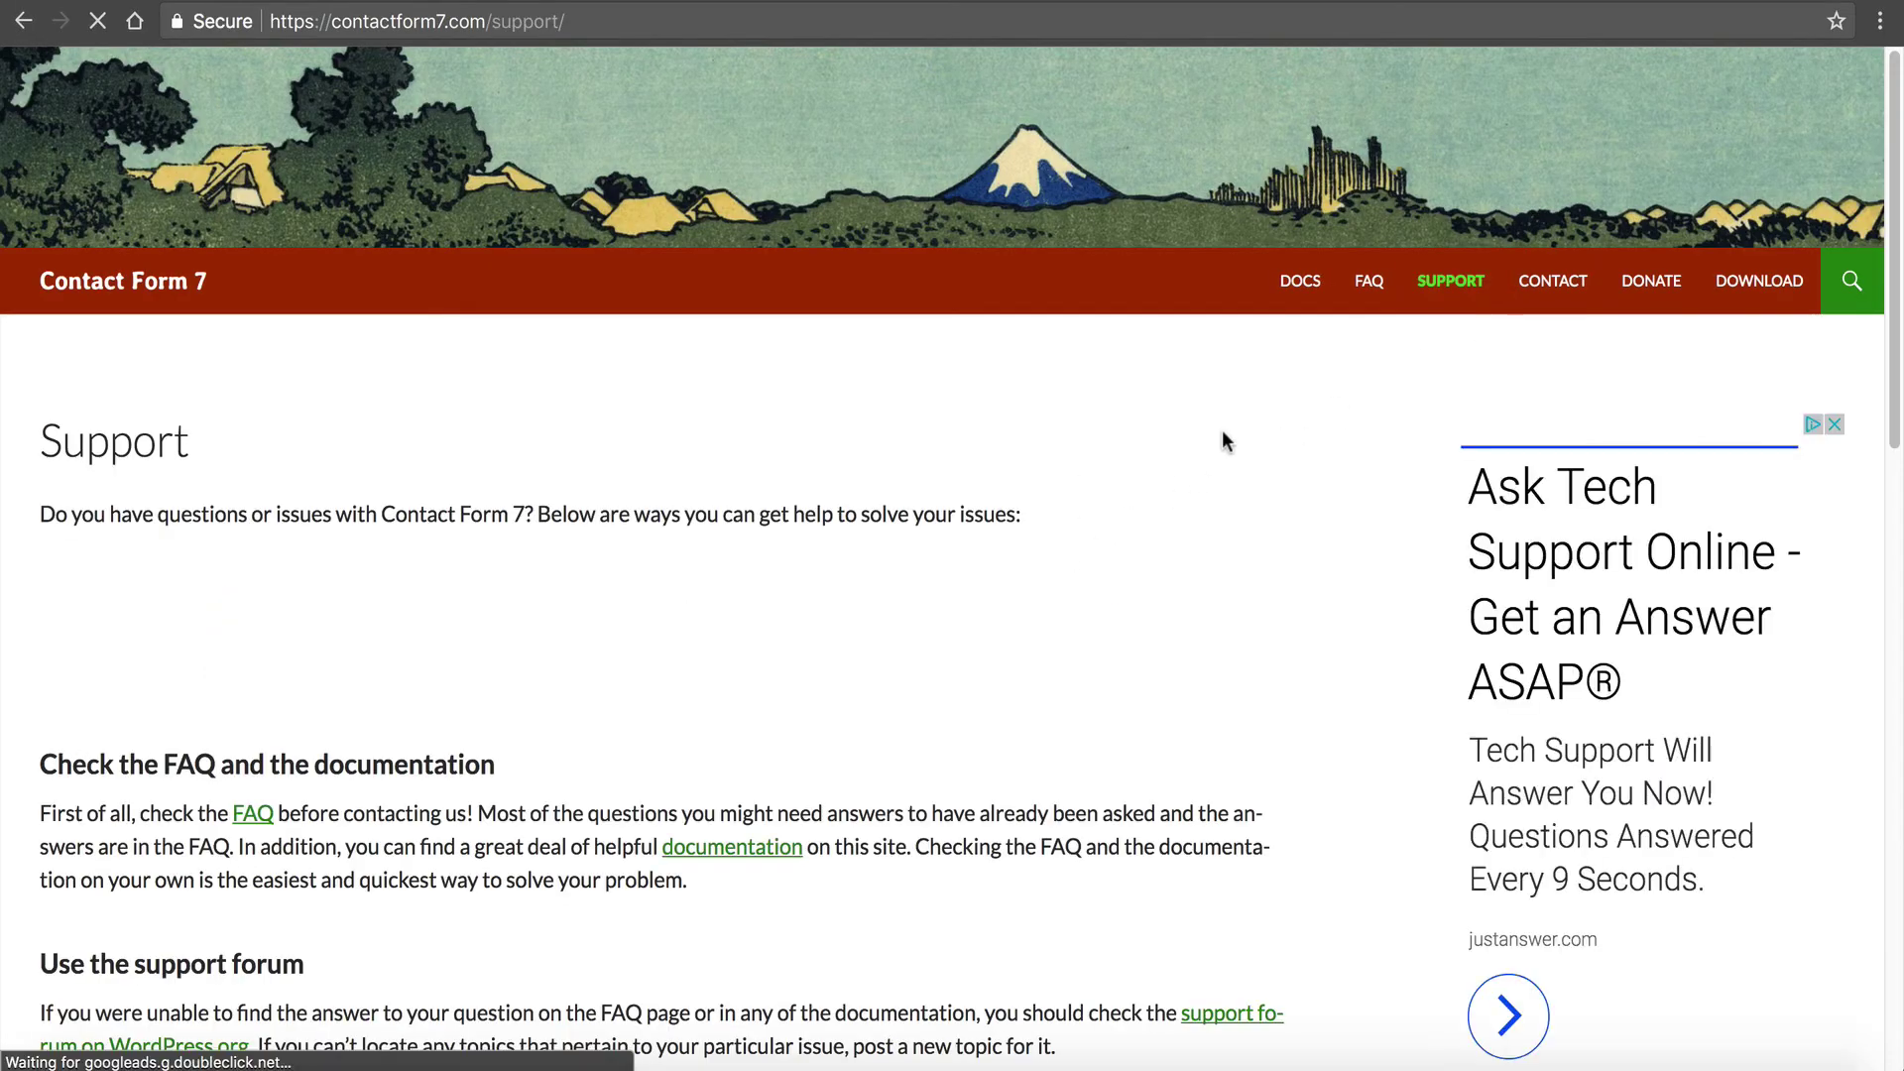
pyautogui.scroll(-2, 1176, 452)
pyautogui.scroll(-3, 1174, 442)
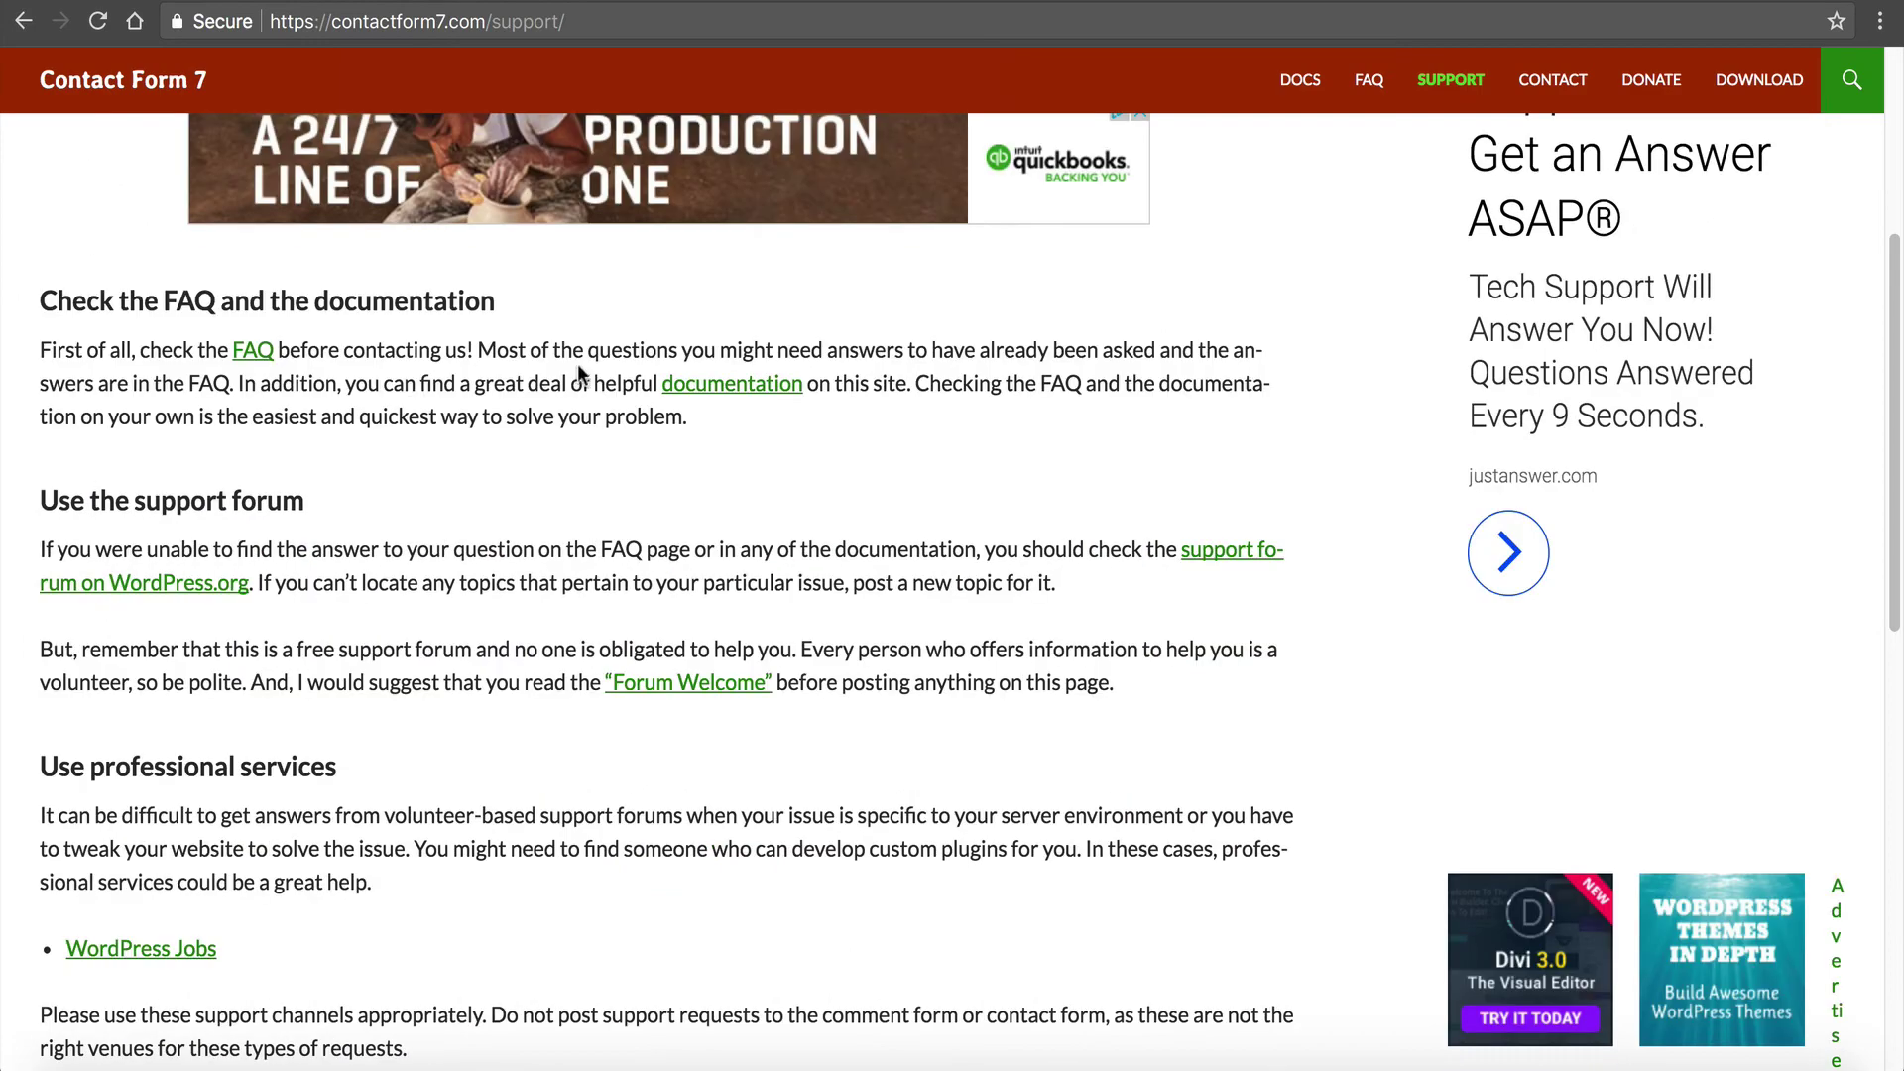
pyautogui.scroll(-4, 181, 595)
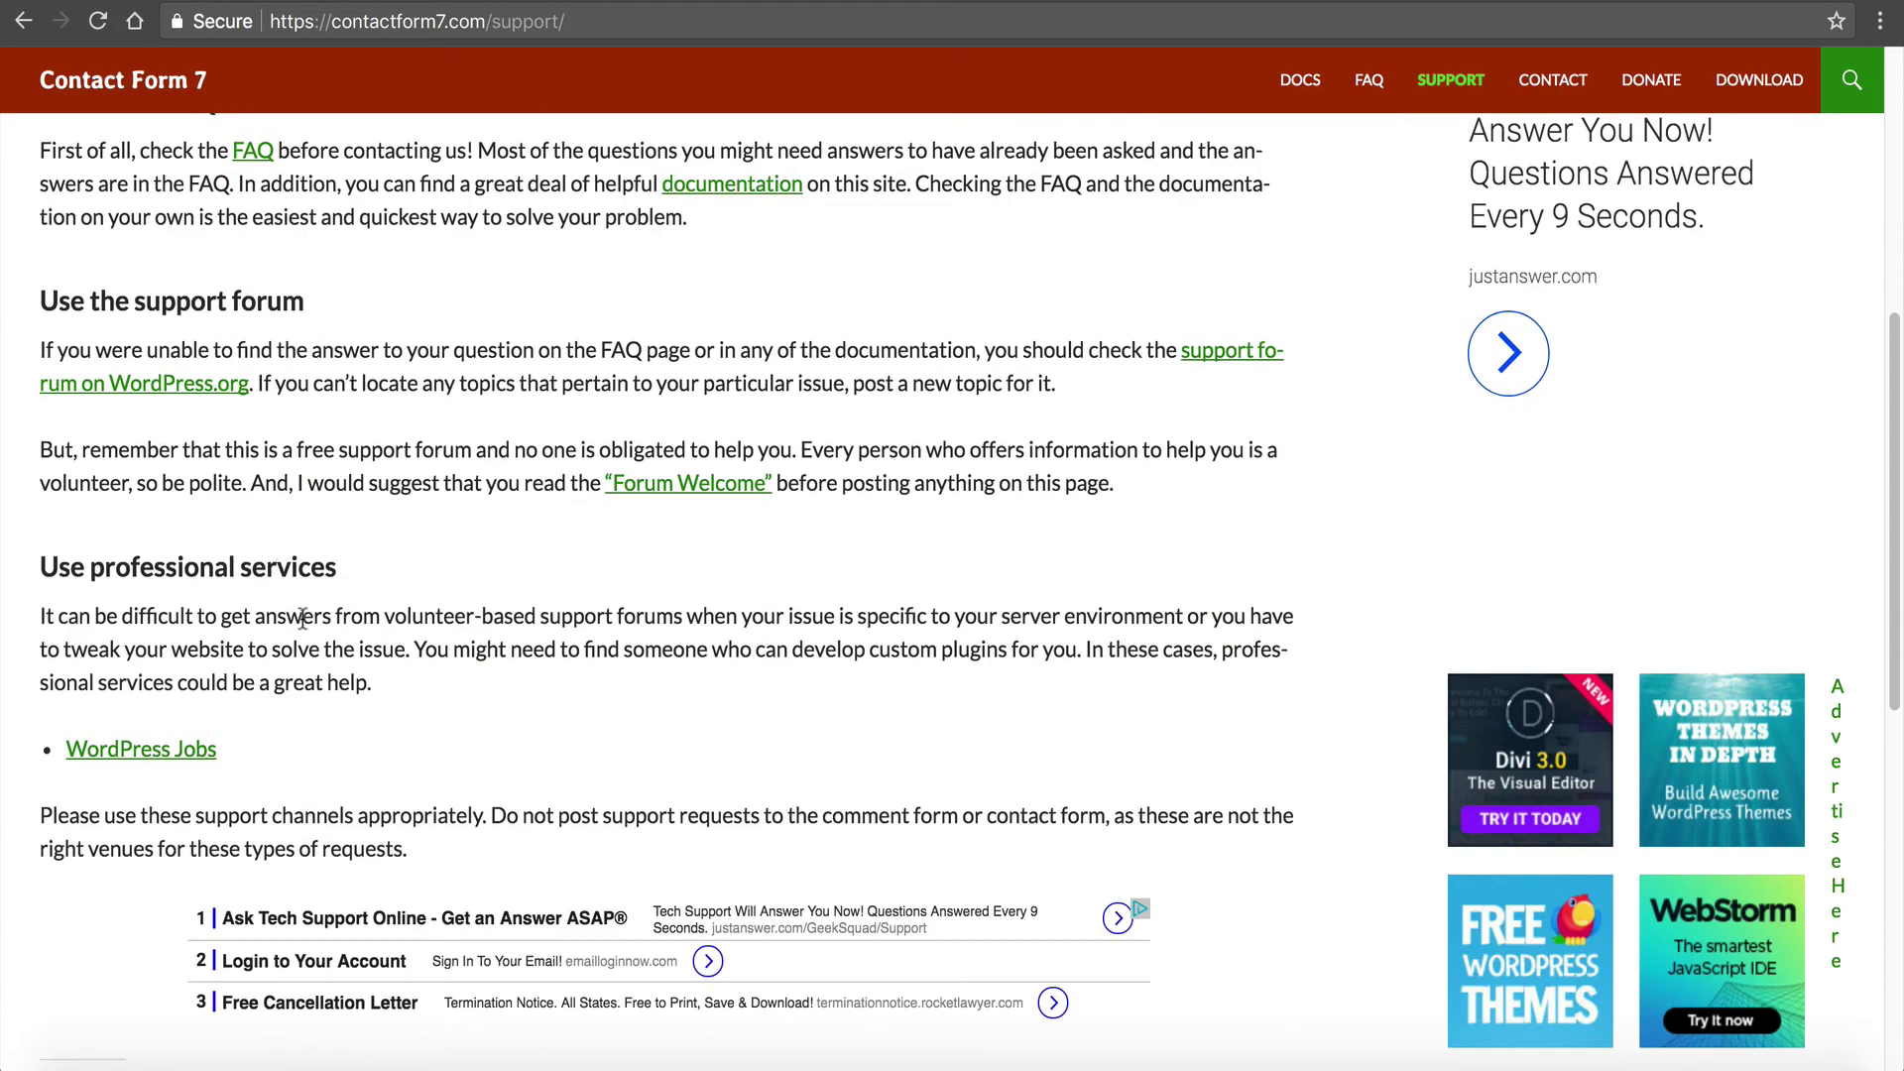
pyautogui.scroll(-2, 181, 595)
pyautogui.scroll(6, 238, 580)
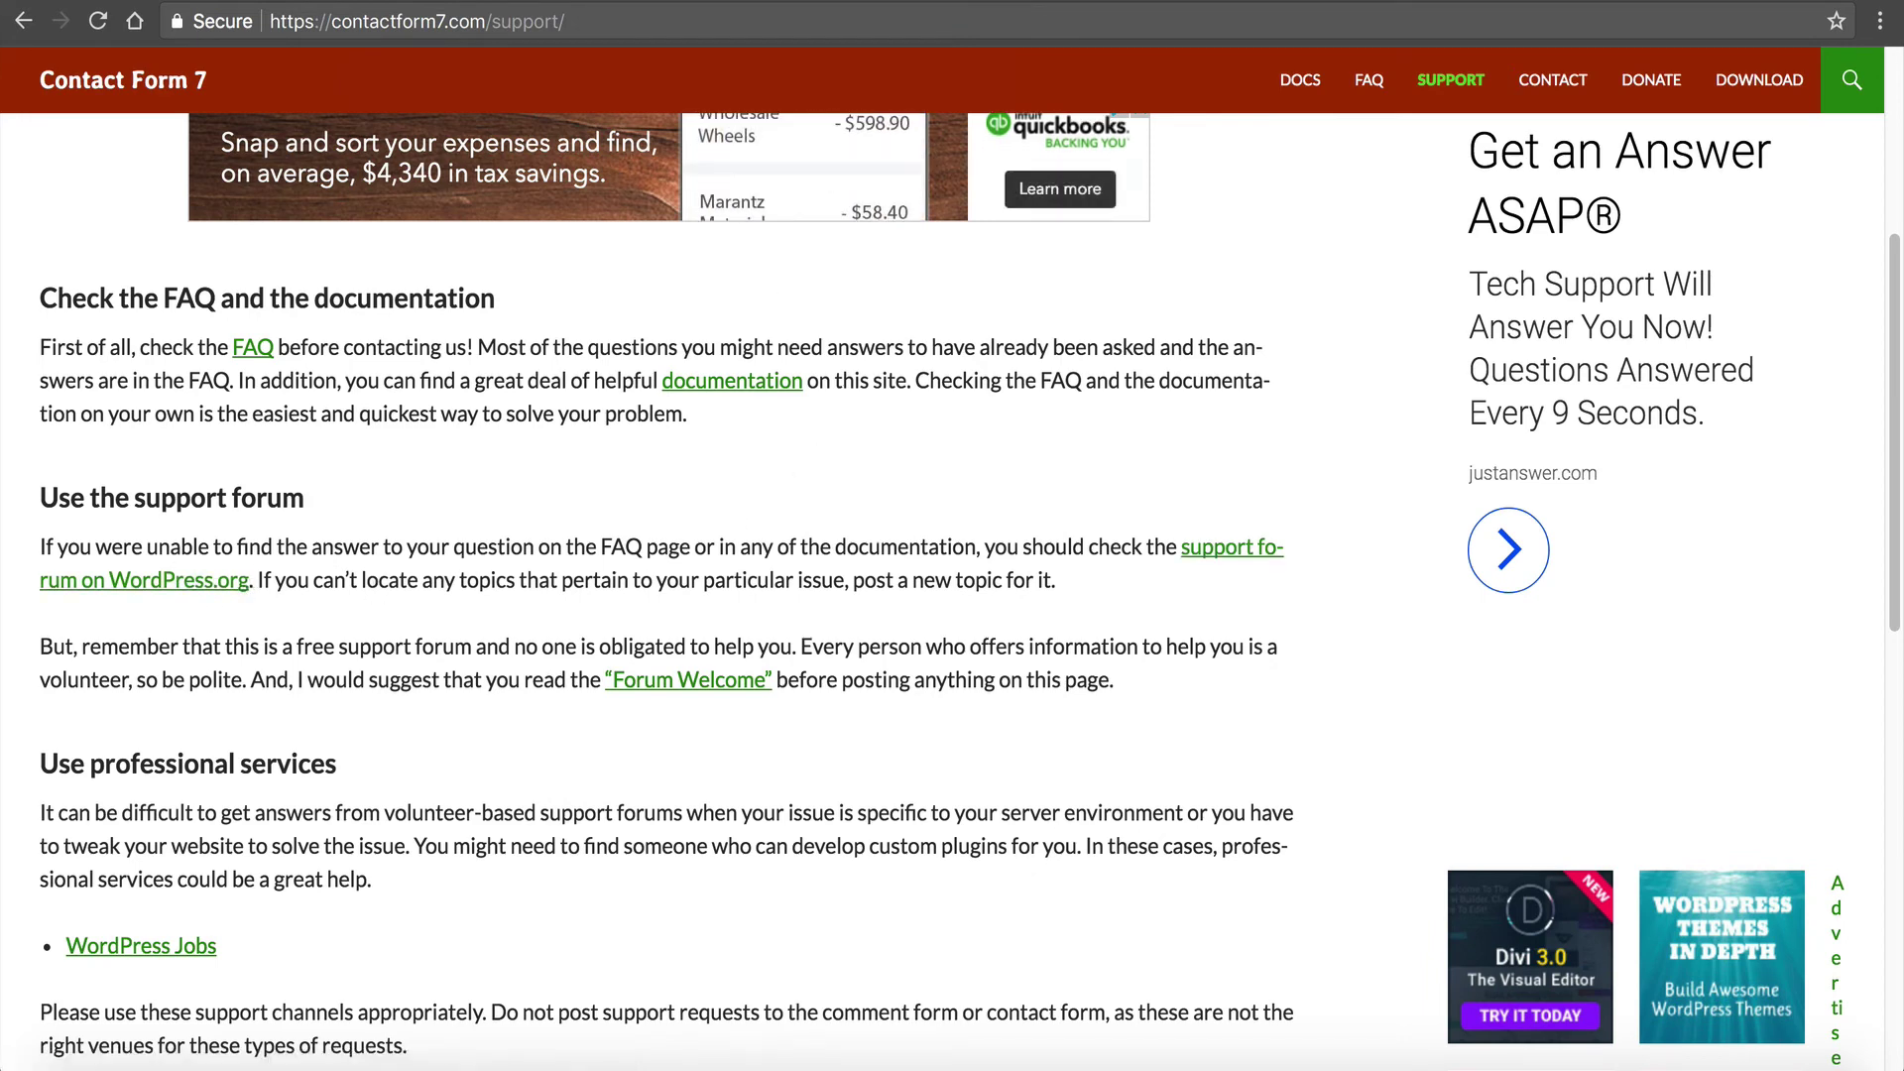
pyautogui.click(1099, 3)
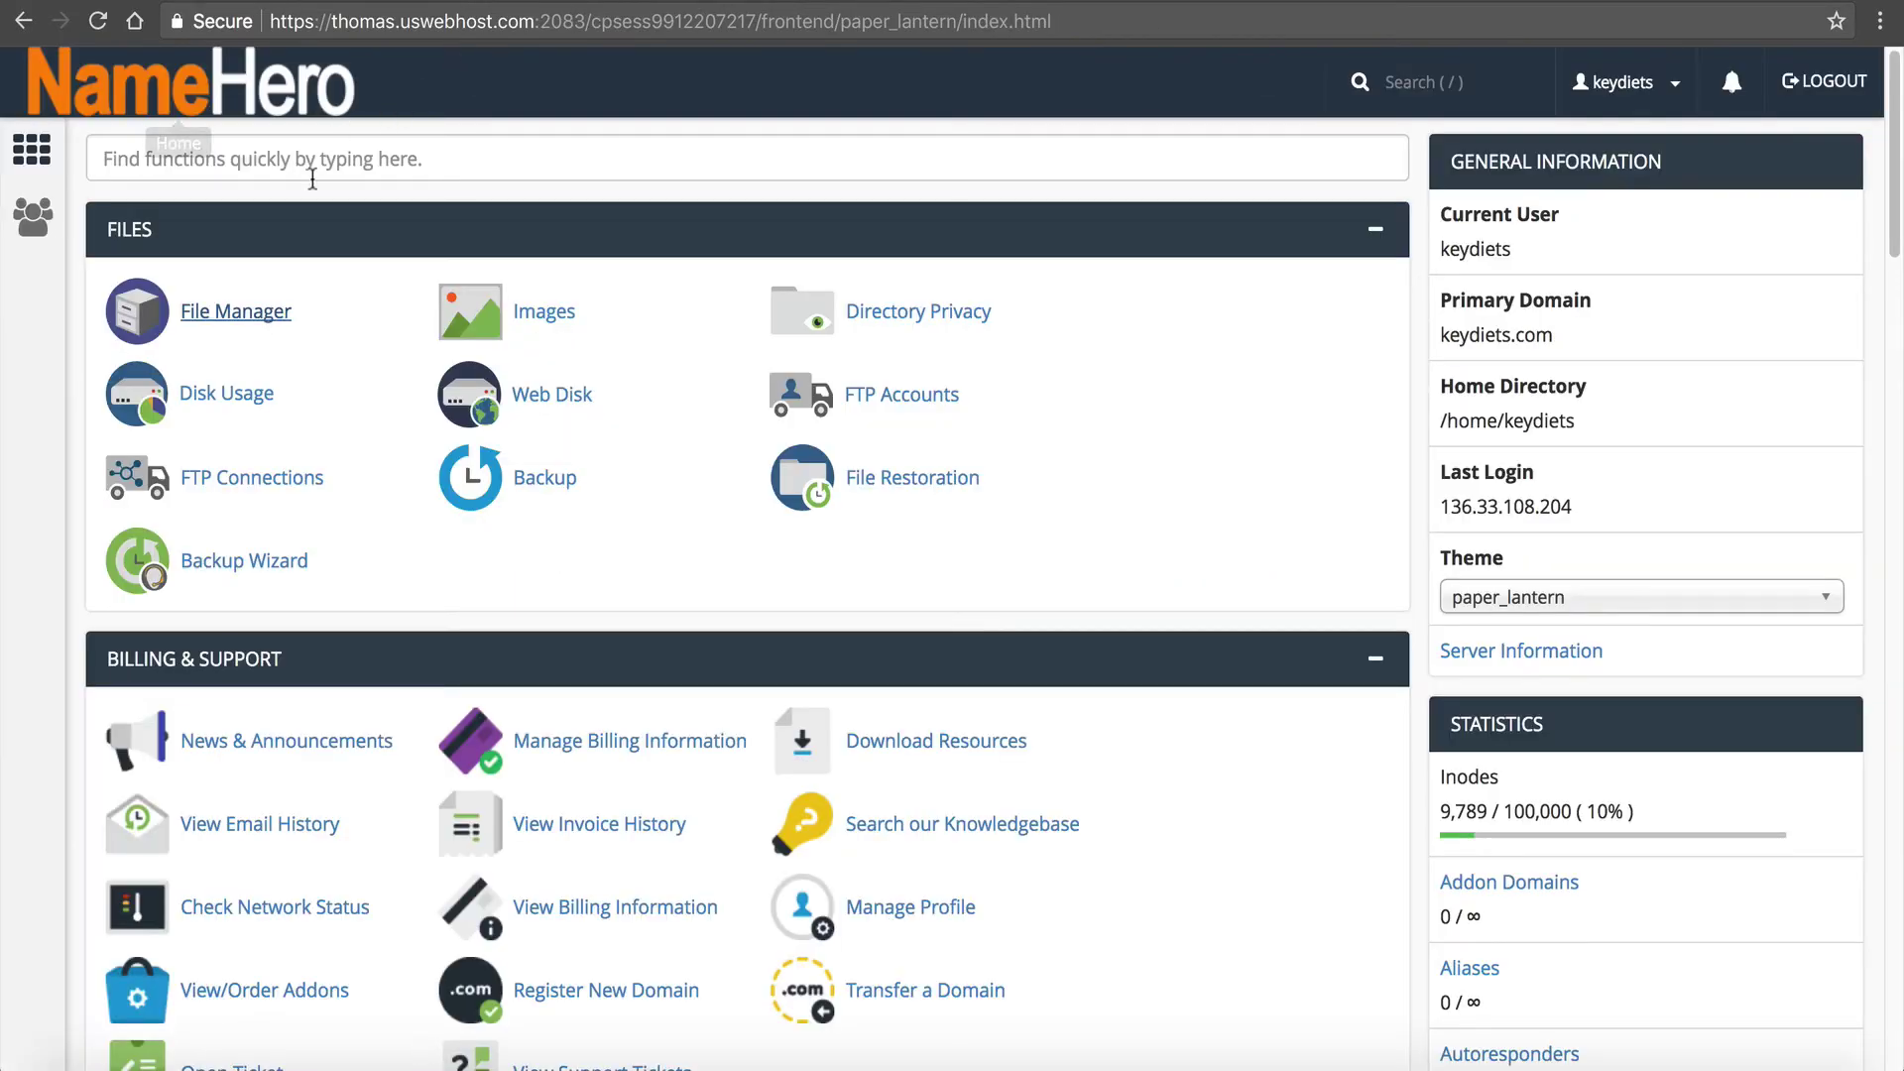
# Open Select PHP Version, make PHP 5.6 current and reload the site to test
pyautogui.click(316, 164)
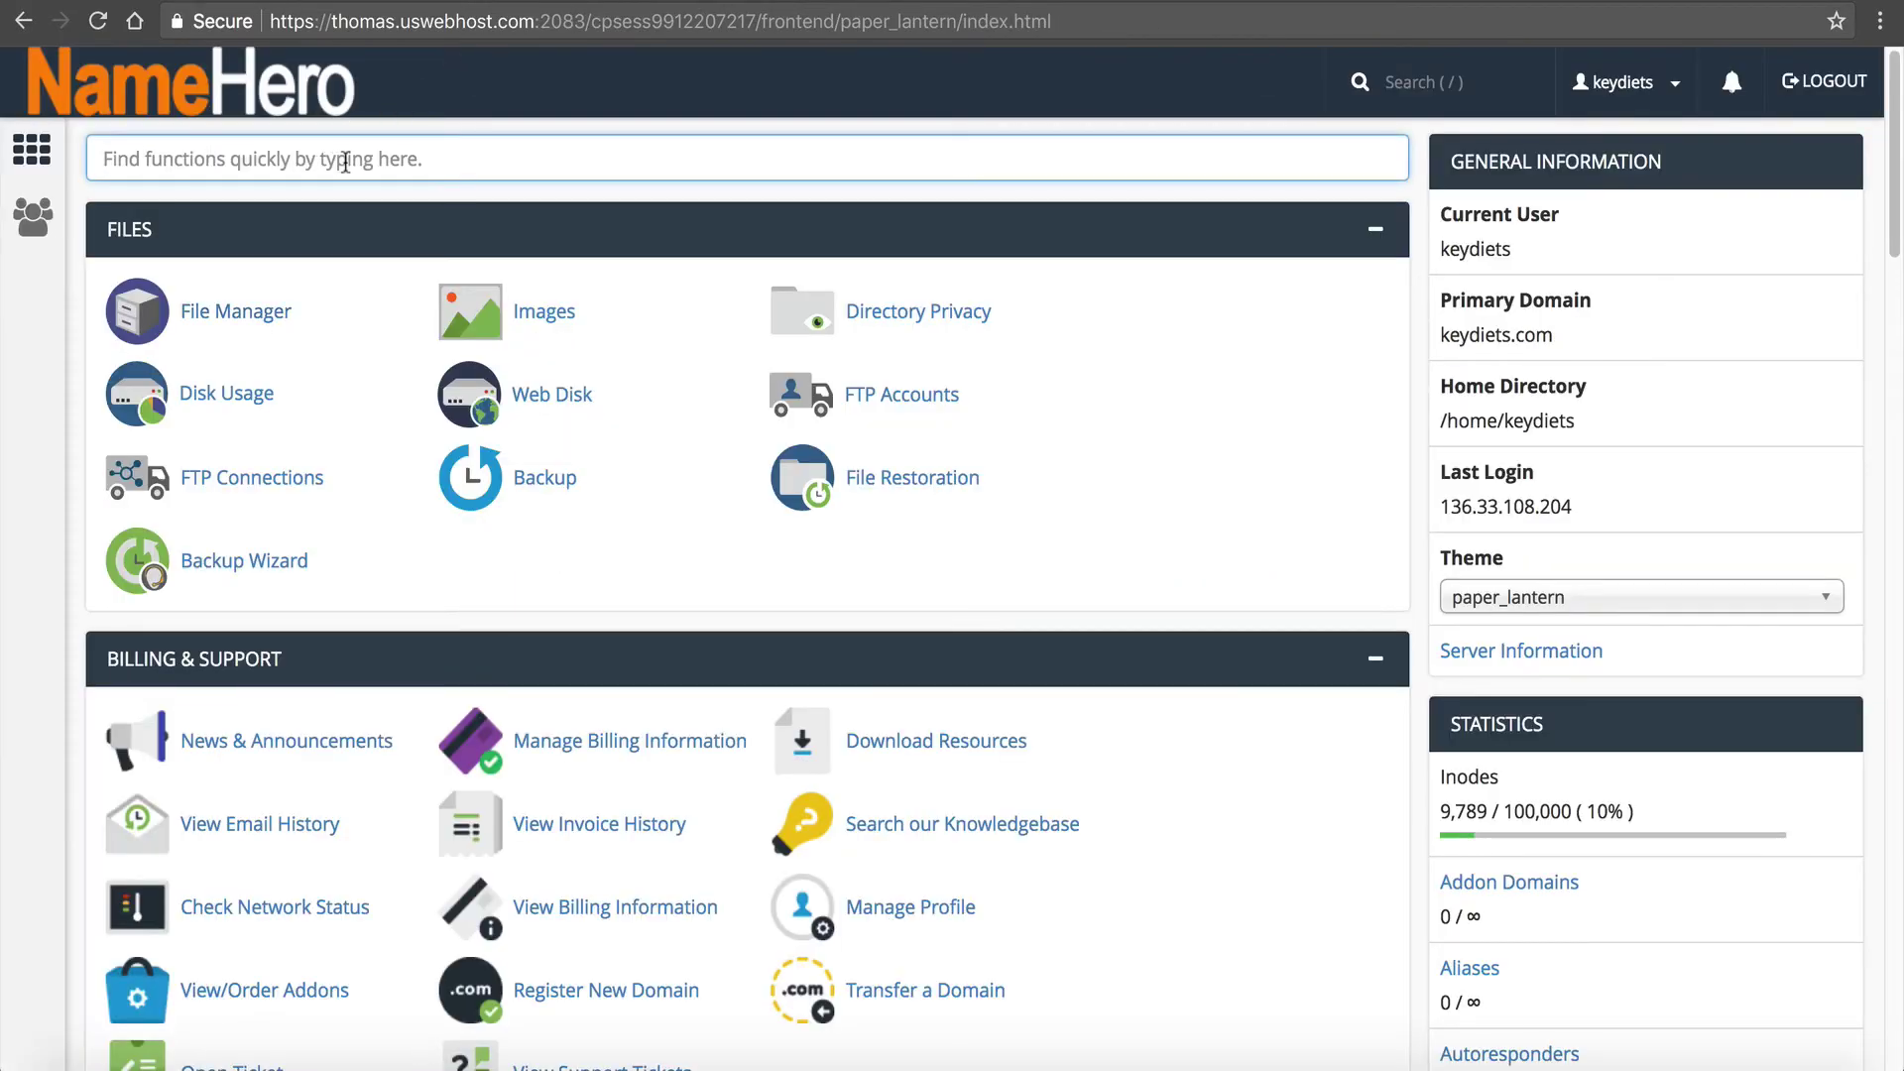
pyautogui.write('ph')
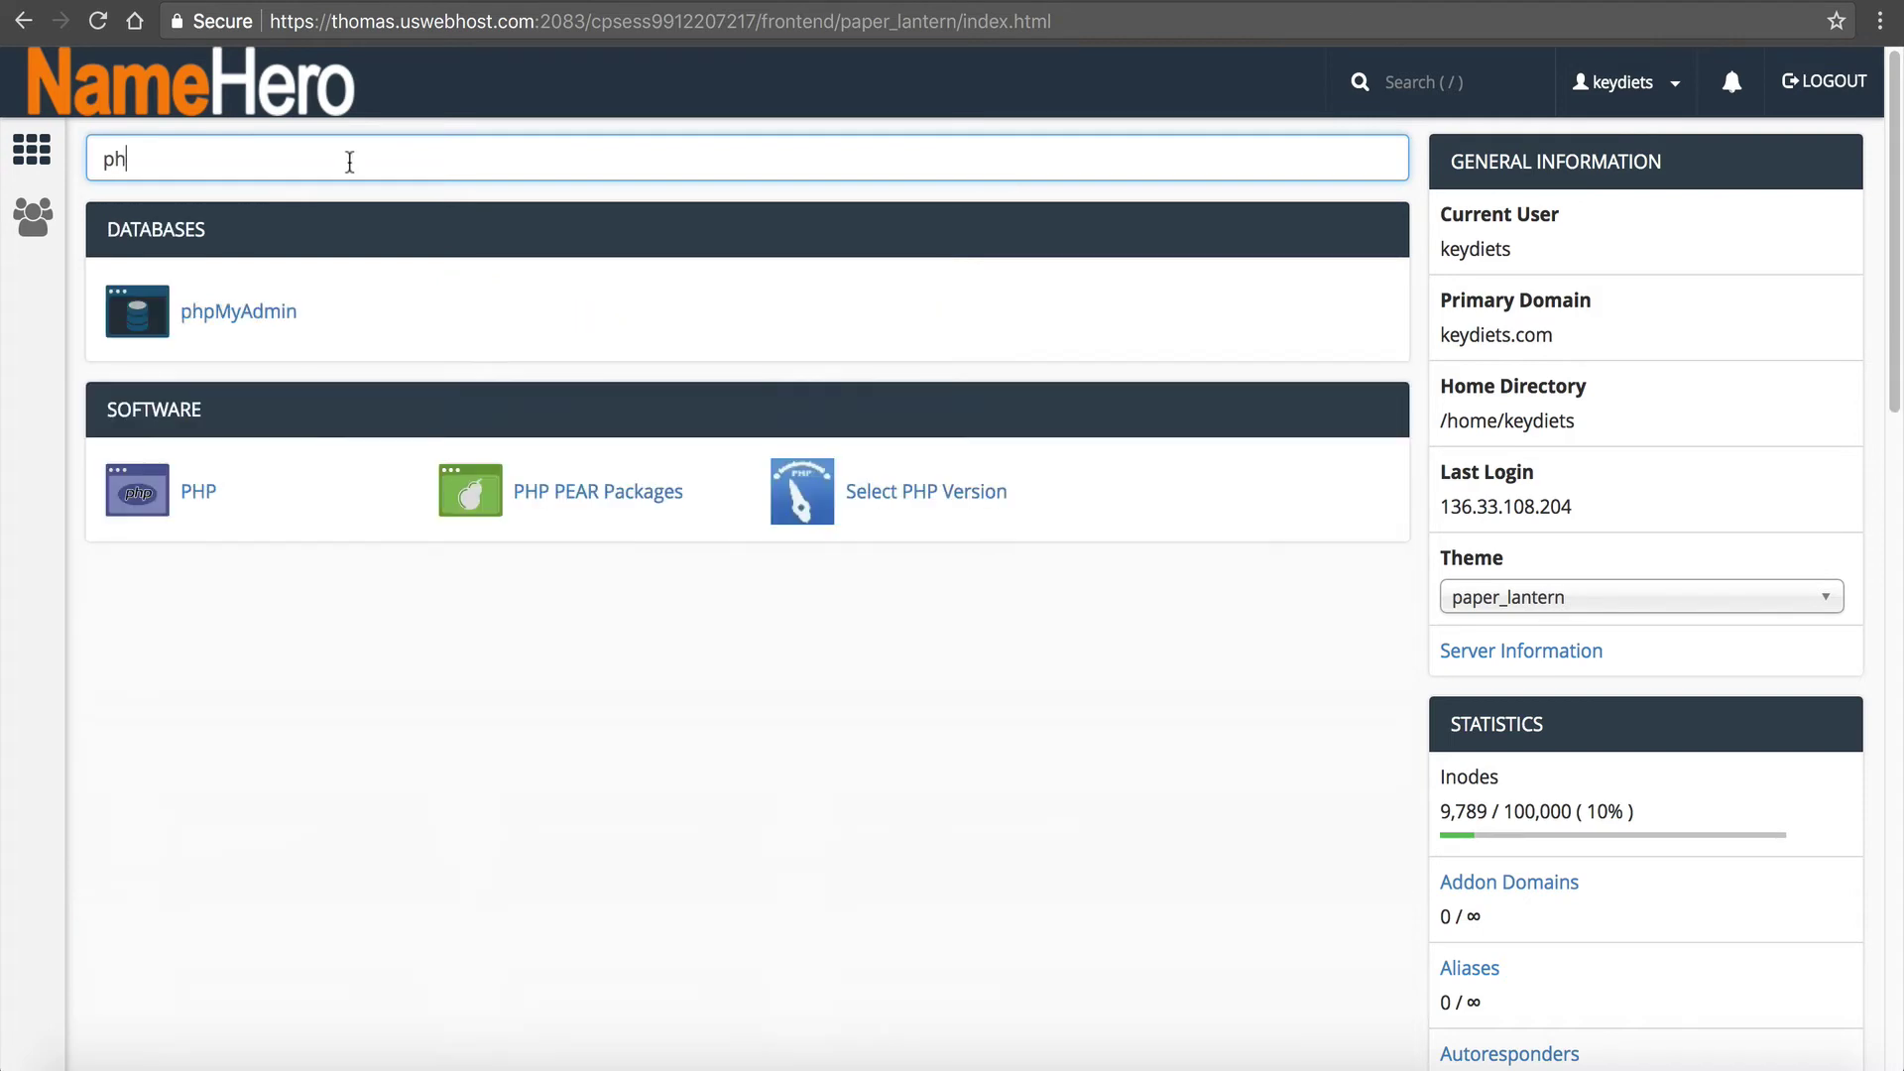
pyautogui.write('p')
pyautogui.click(1000, 498)
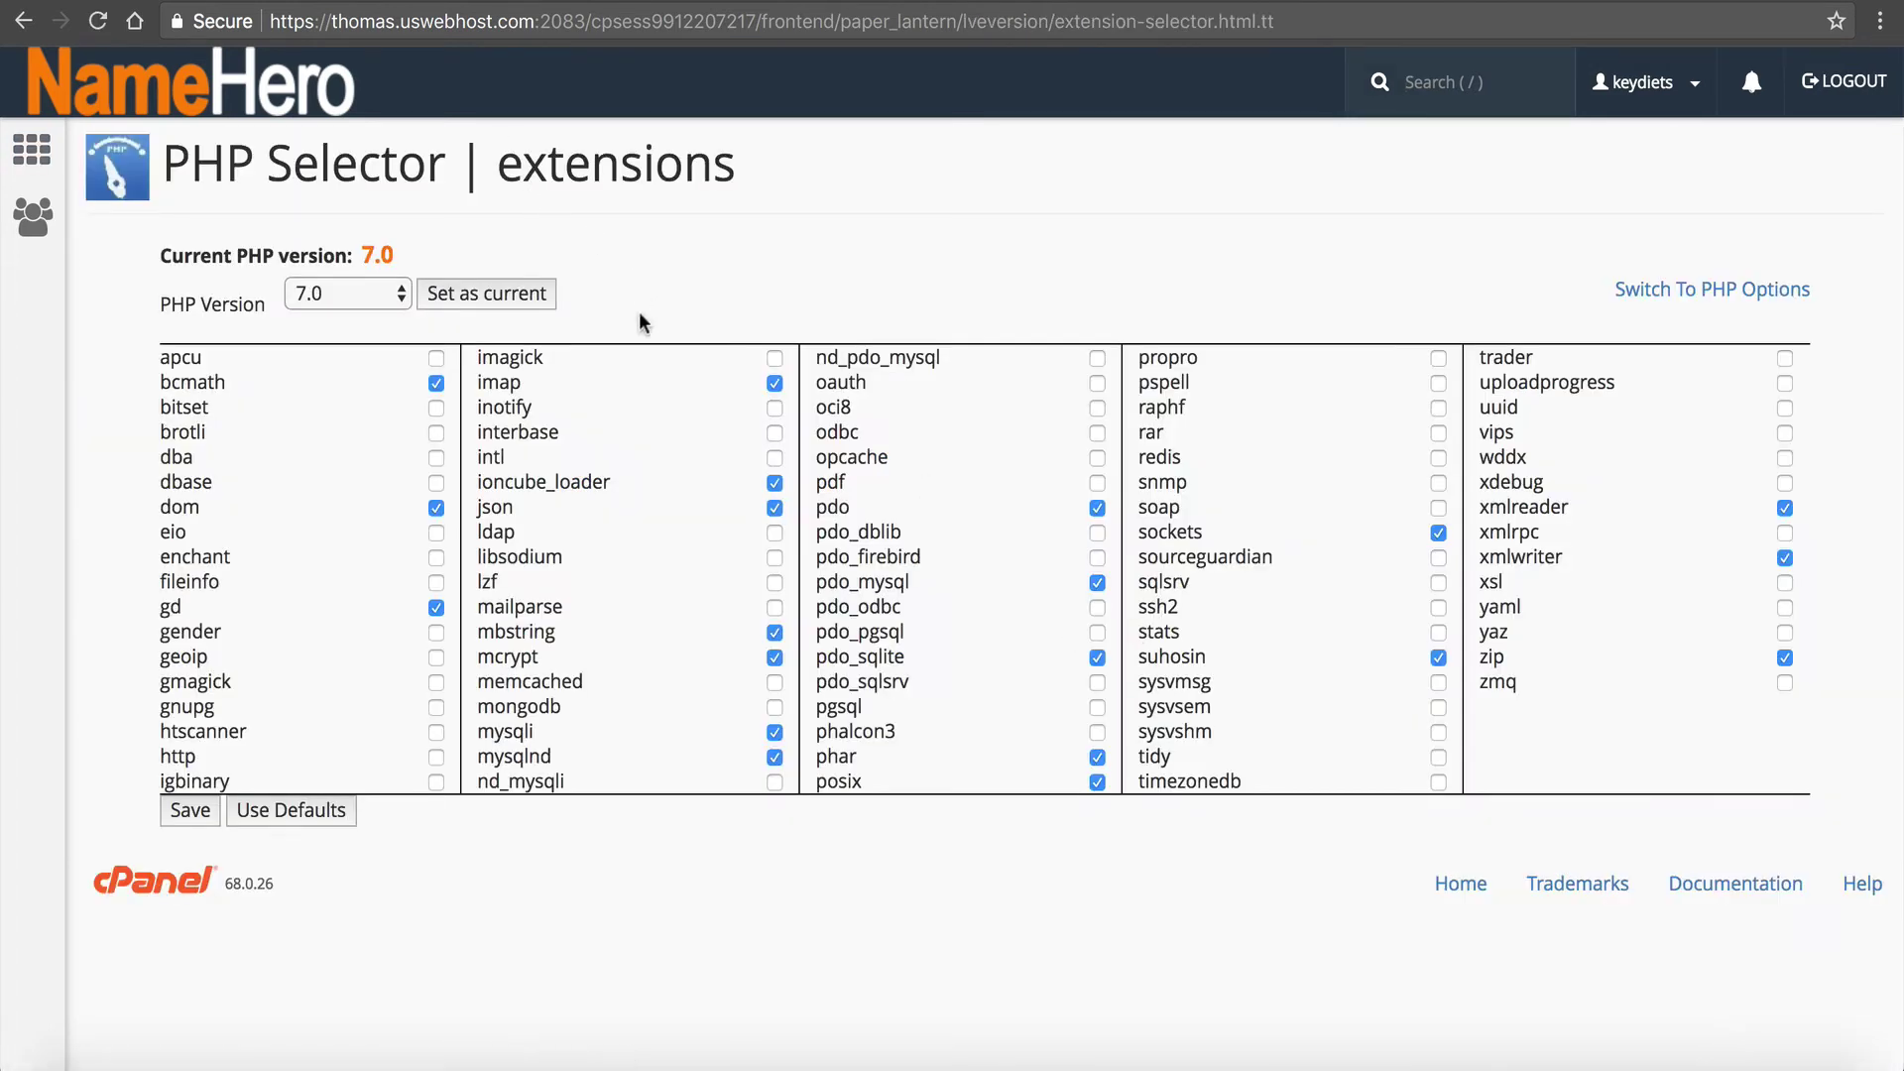
pyautogui.moveTo(397, 257); pyautogui.dragTo(182, 255)
pyautogui.click(185, 256)
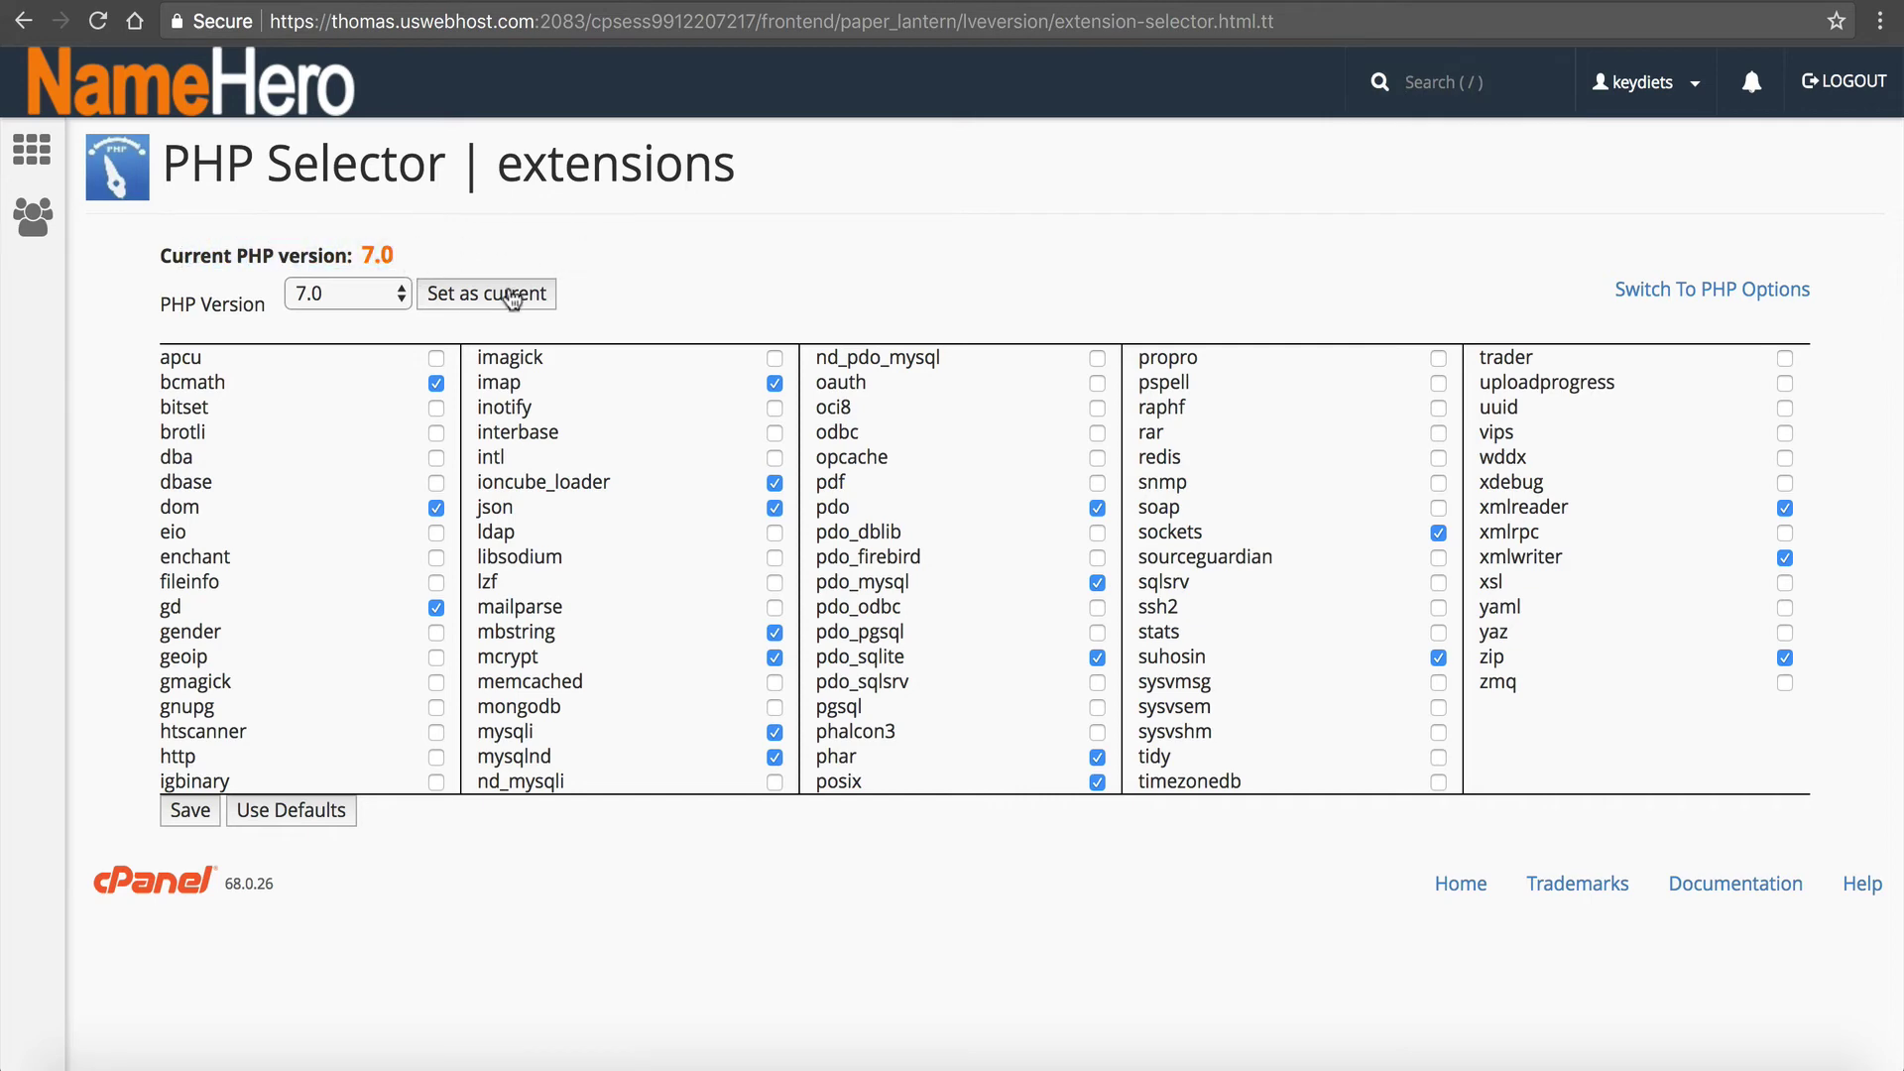
pyautogui.click(401, 296)
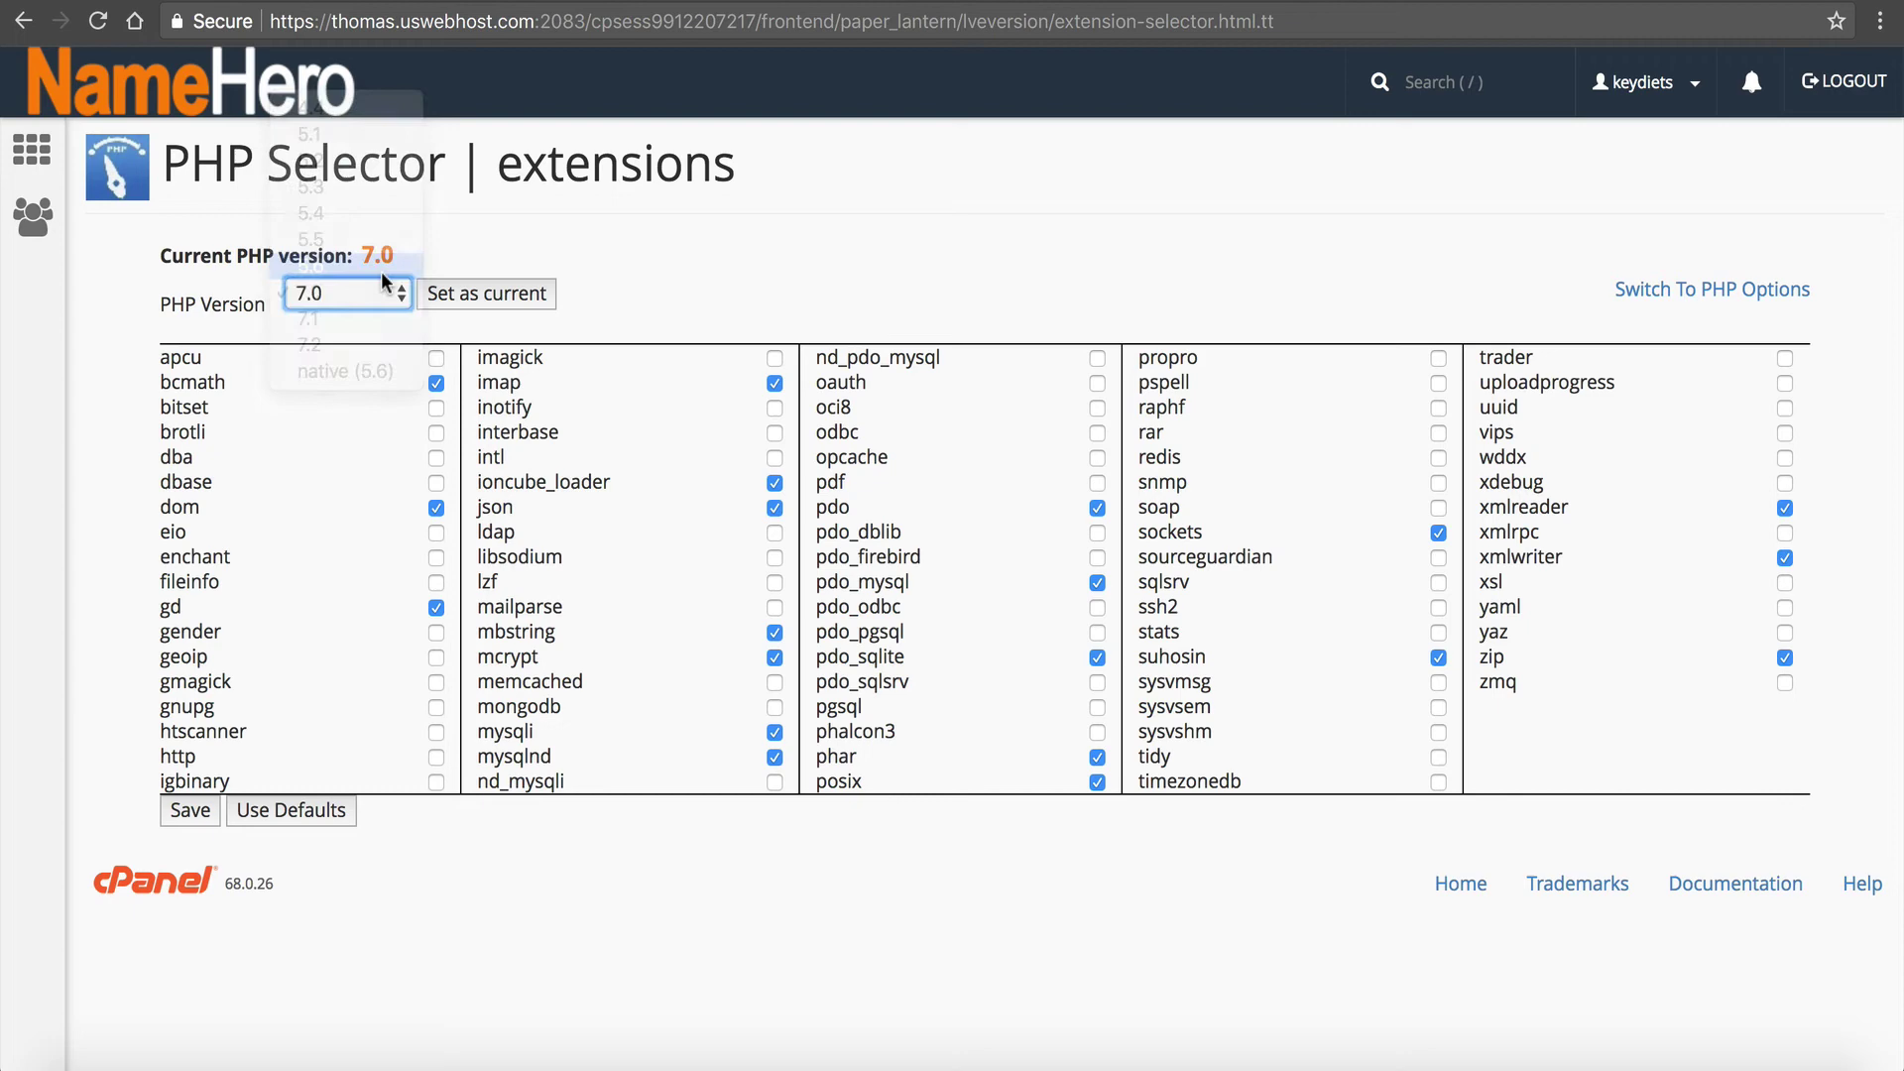
pyautogui.click(482, 302)
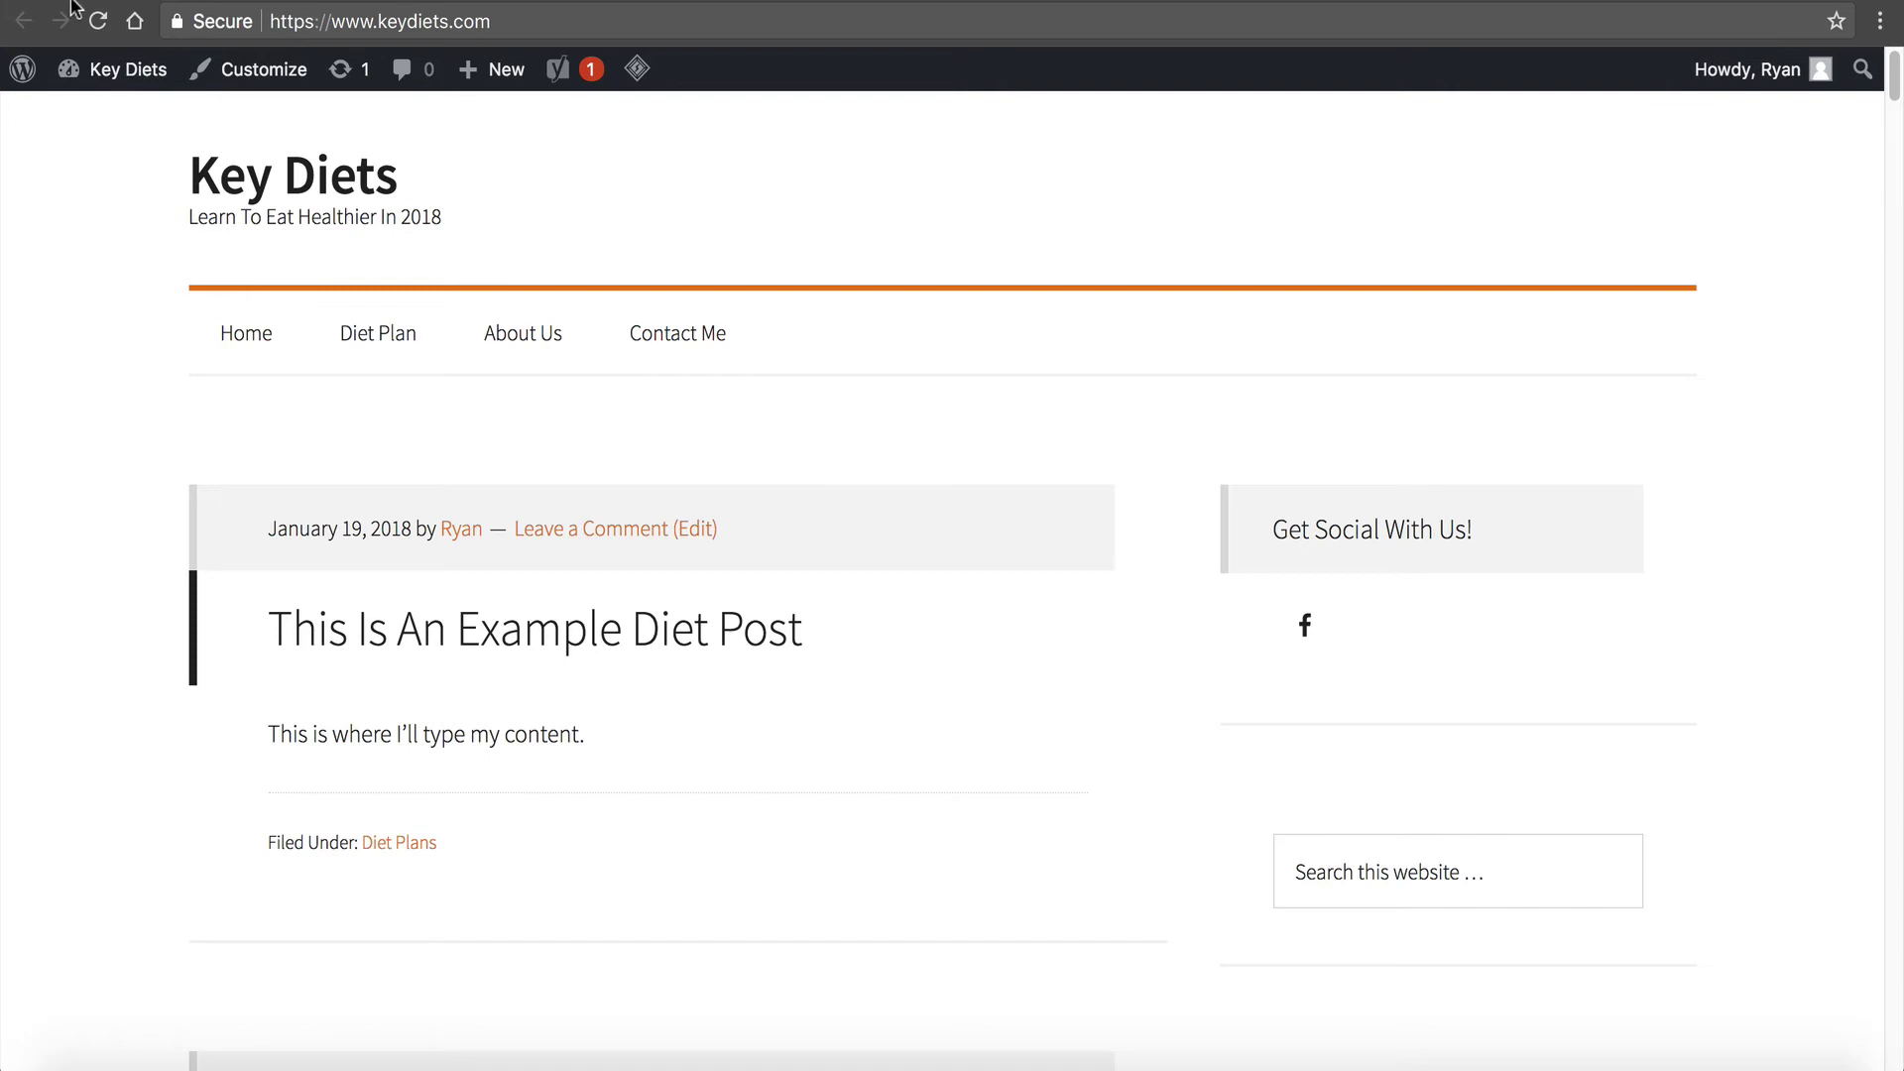
pyautogui.hotkey('ctrl', 'r')
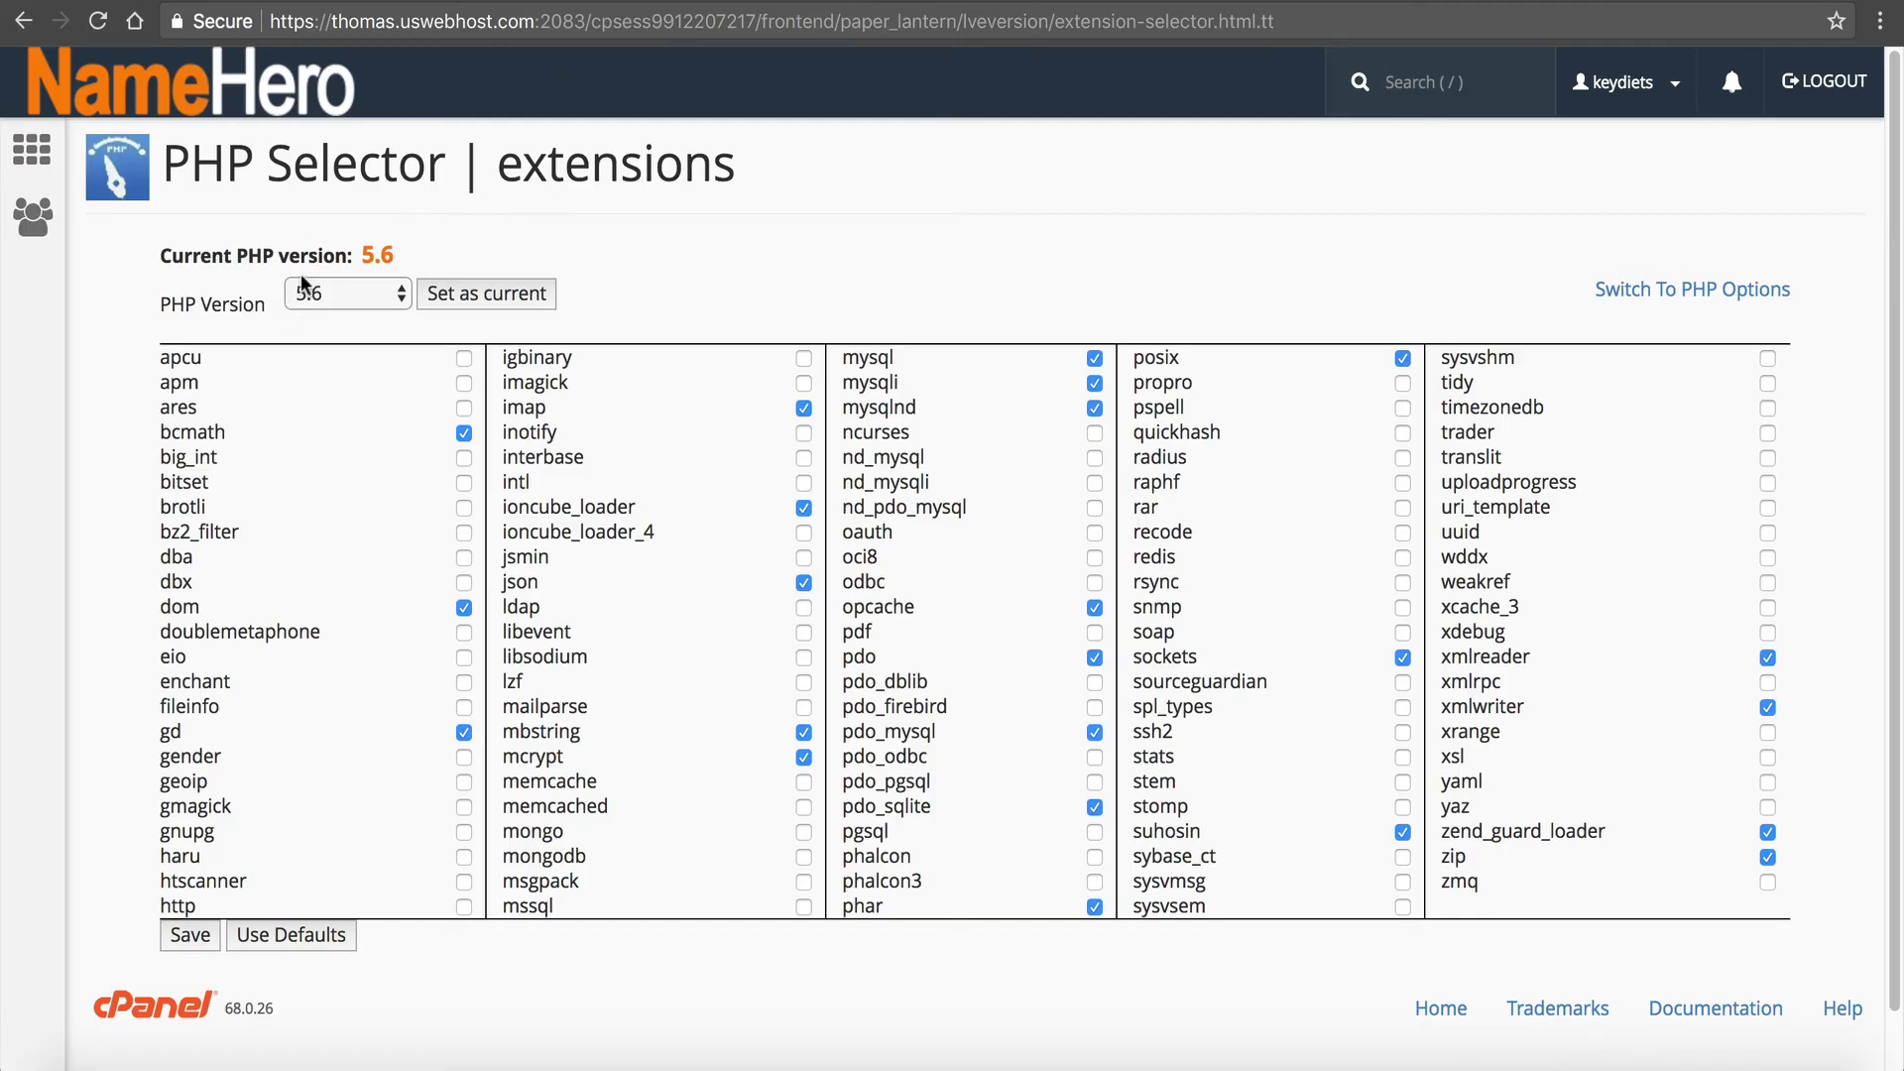
# Set PHP 7.0 as the current version again
pyautogui.click(353, 298)
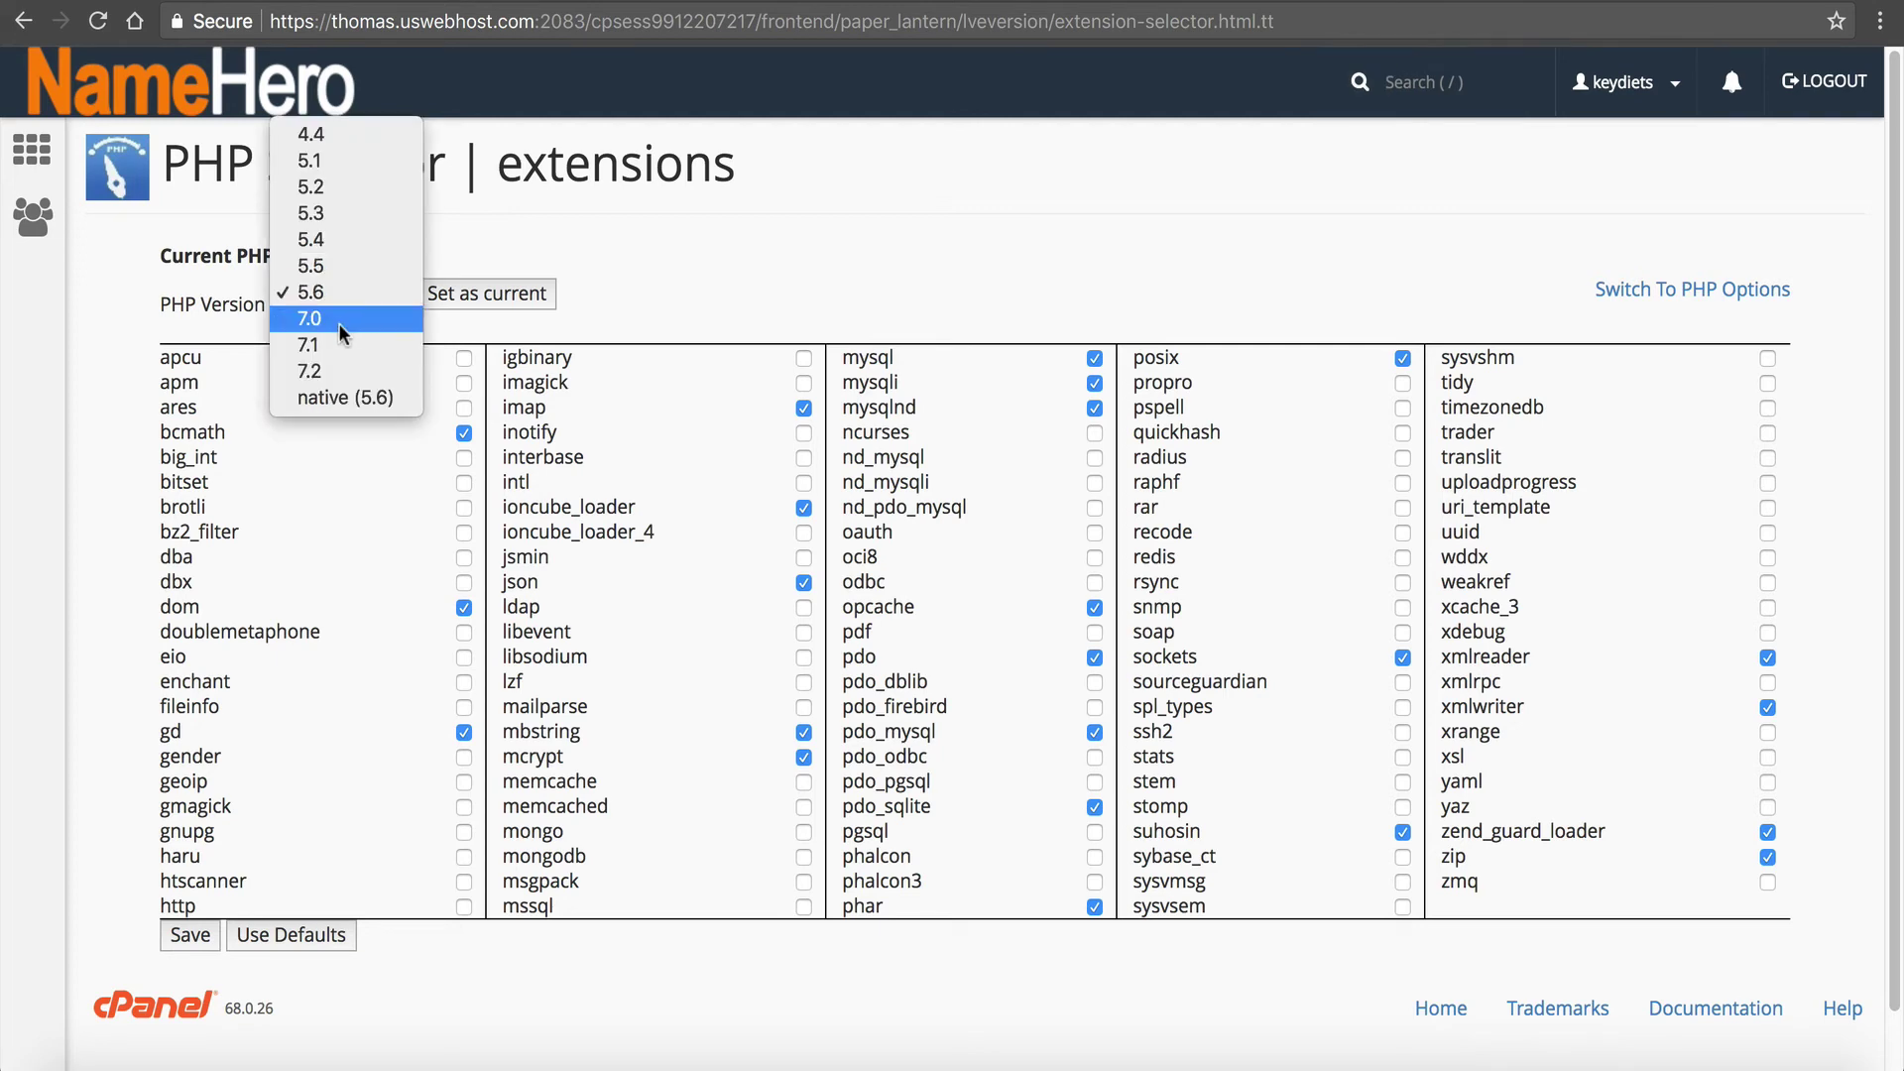
pyautogui.click(340, 319)
pyautogui.click(525, 311)
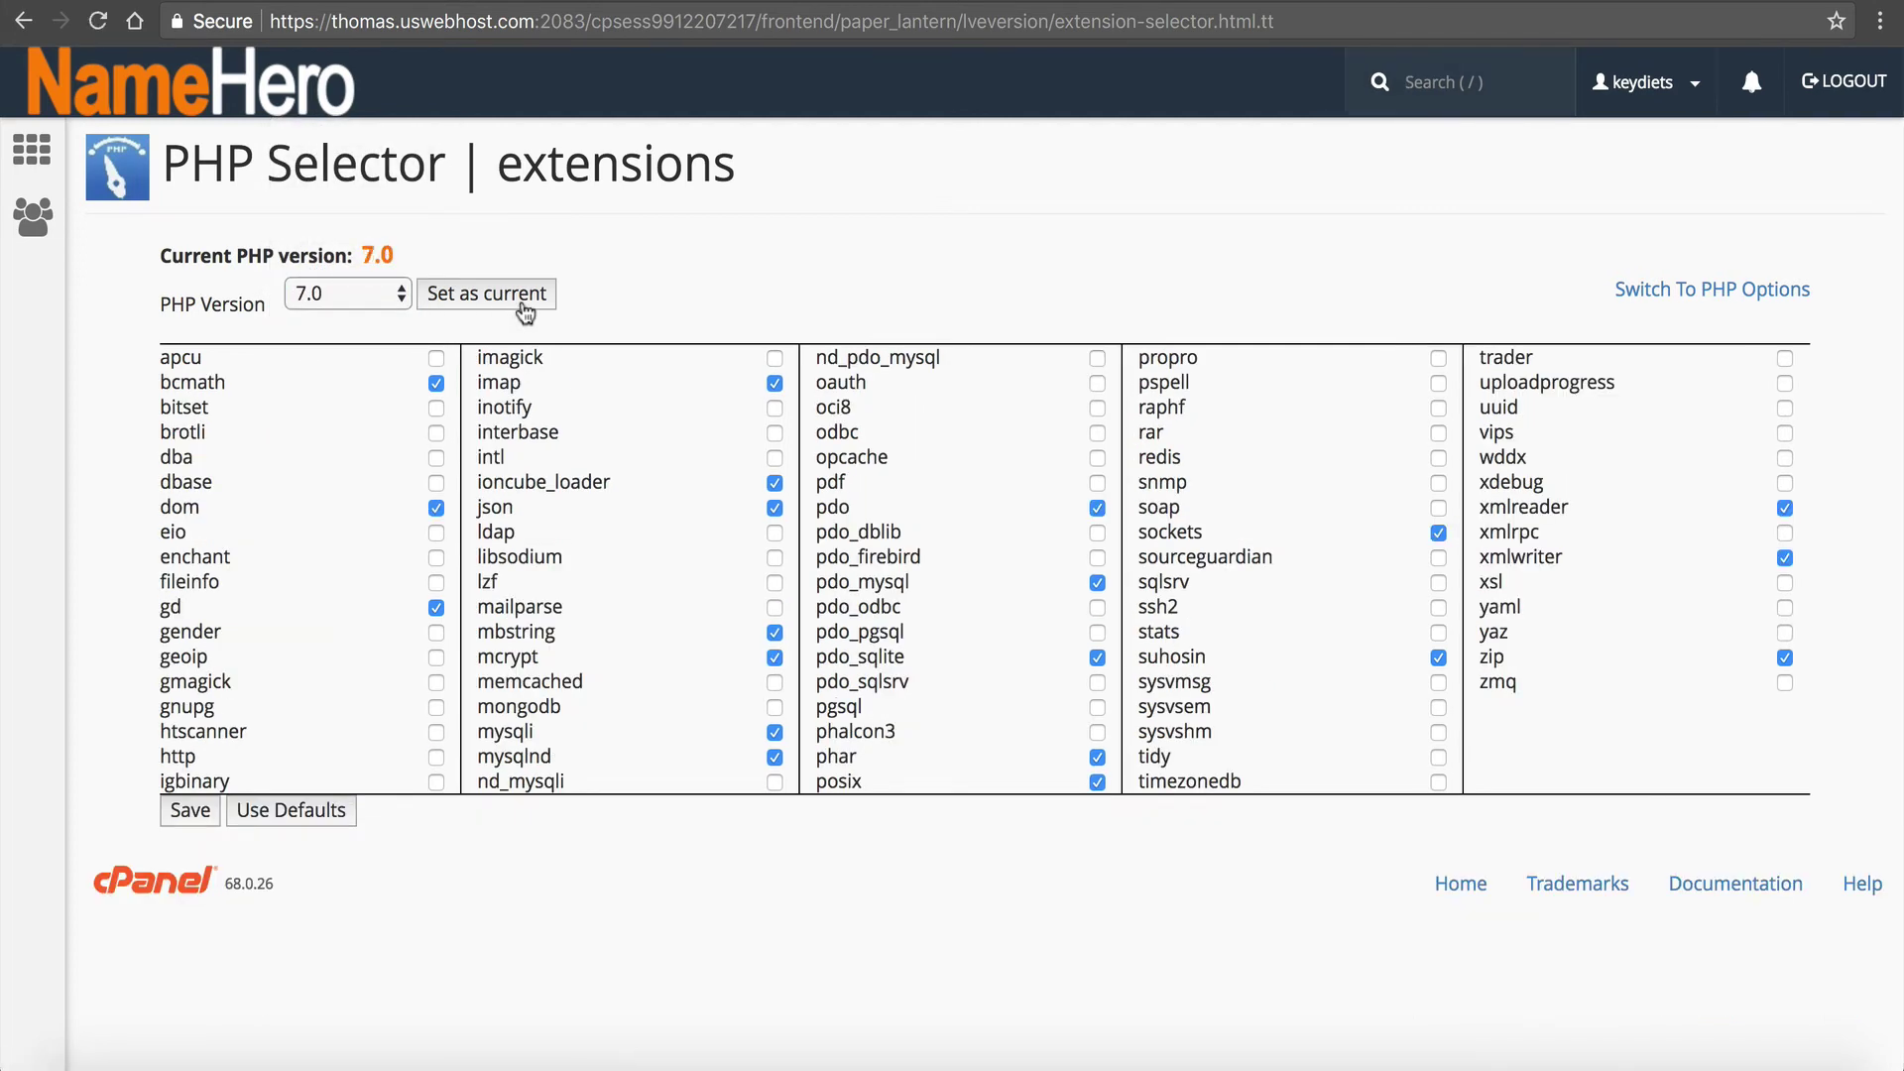
pyautogui.click(379, 297)
pyautogui.click(729, 230)
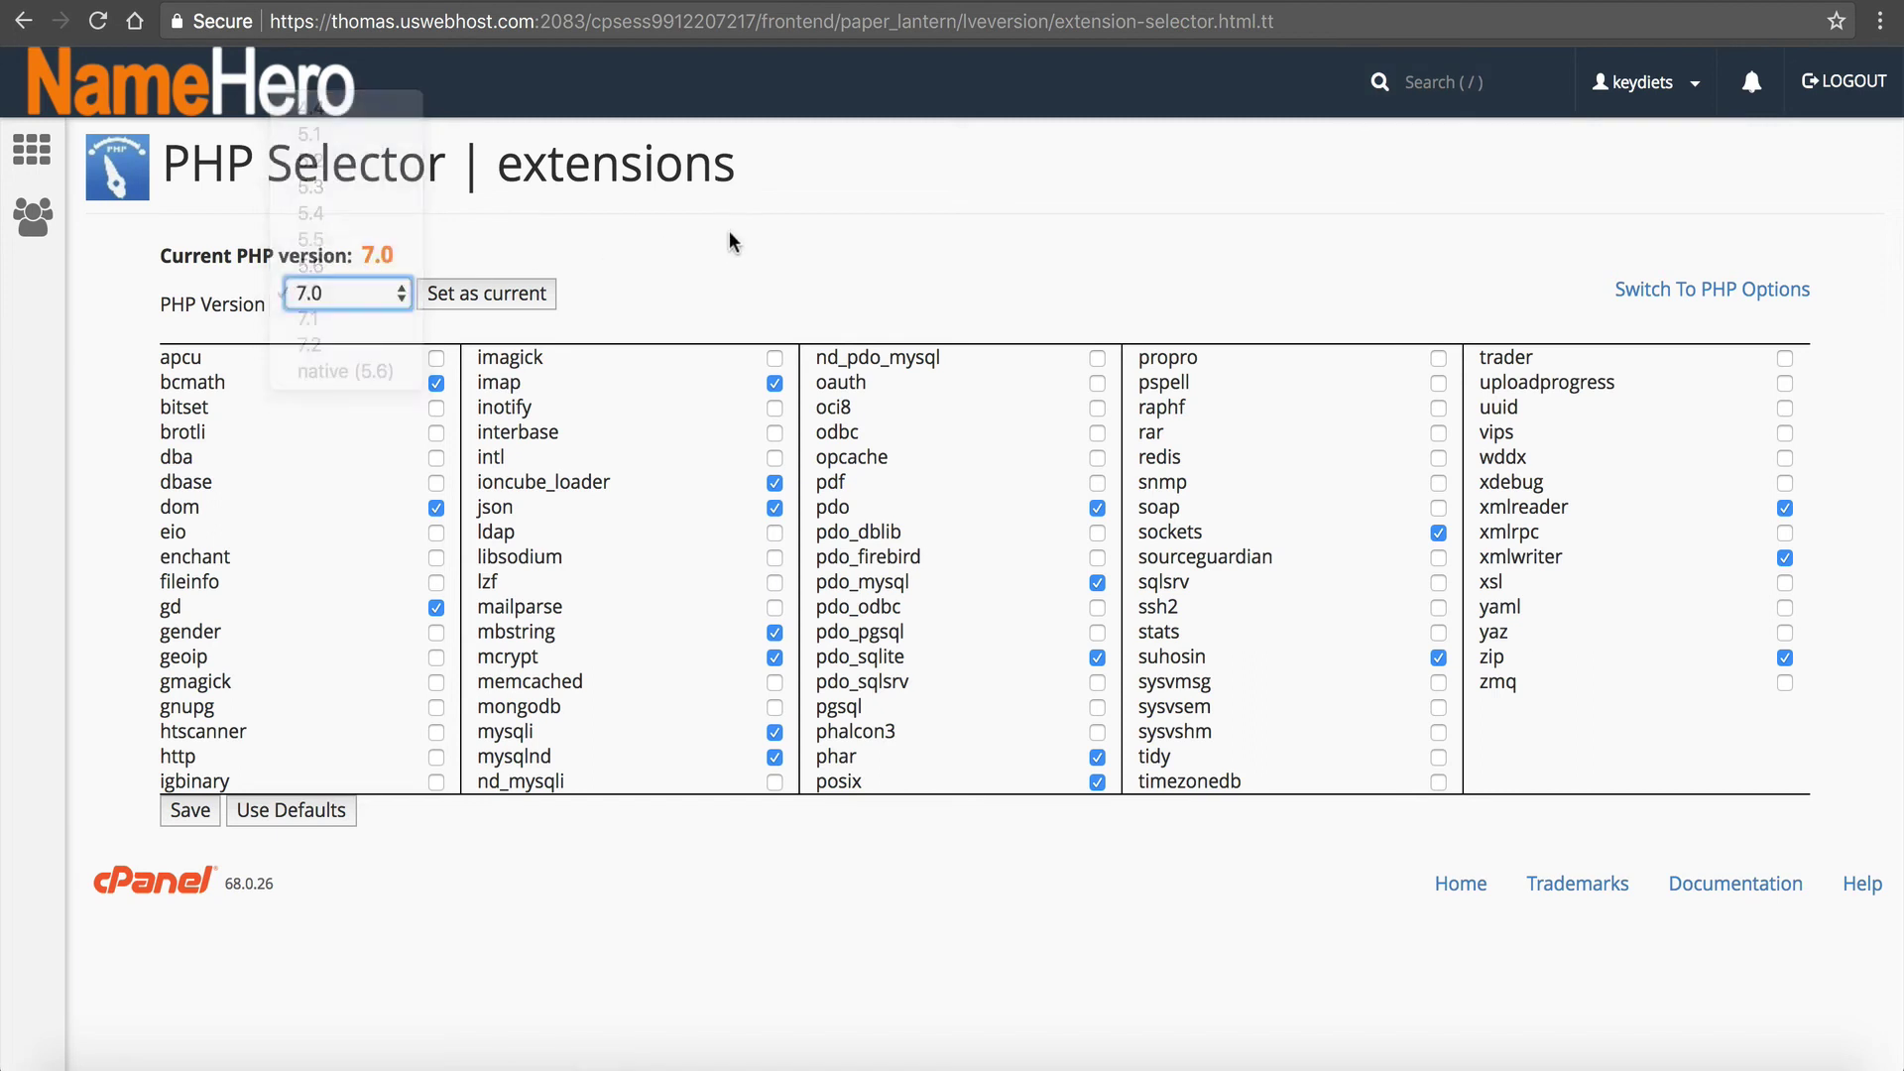
# Open the PHP 7.0 options and confirm memory_limit stays at 256M
pyautogui.click(1676, 303)
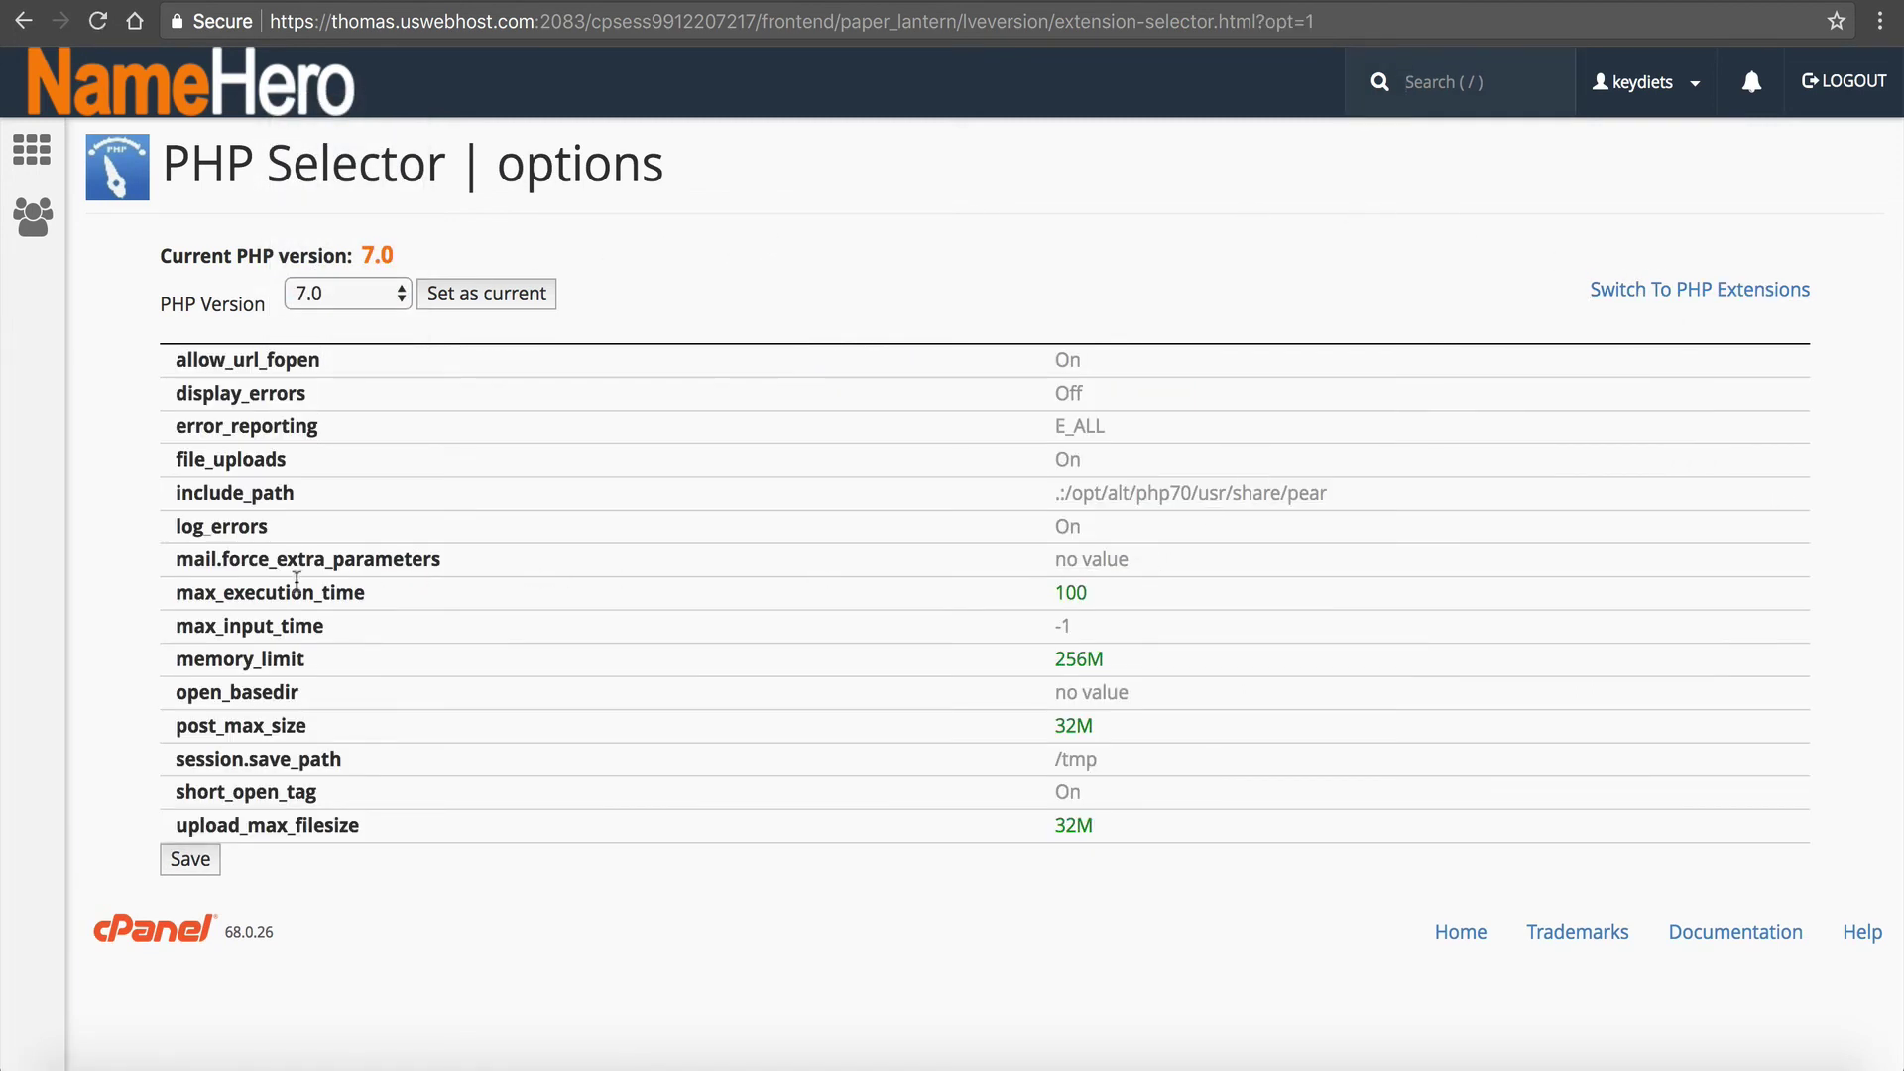
pyautogui.moveTo(244, 663); pyautogui.dragTo(273, 662)
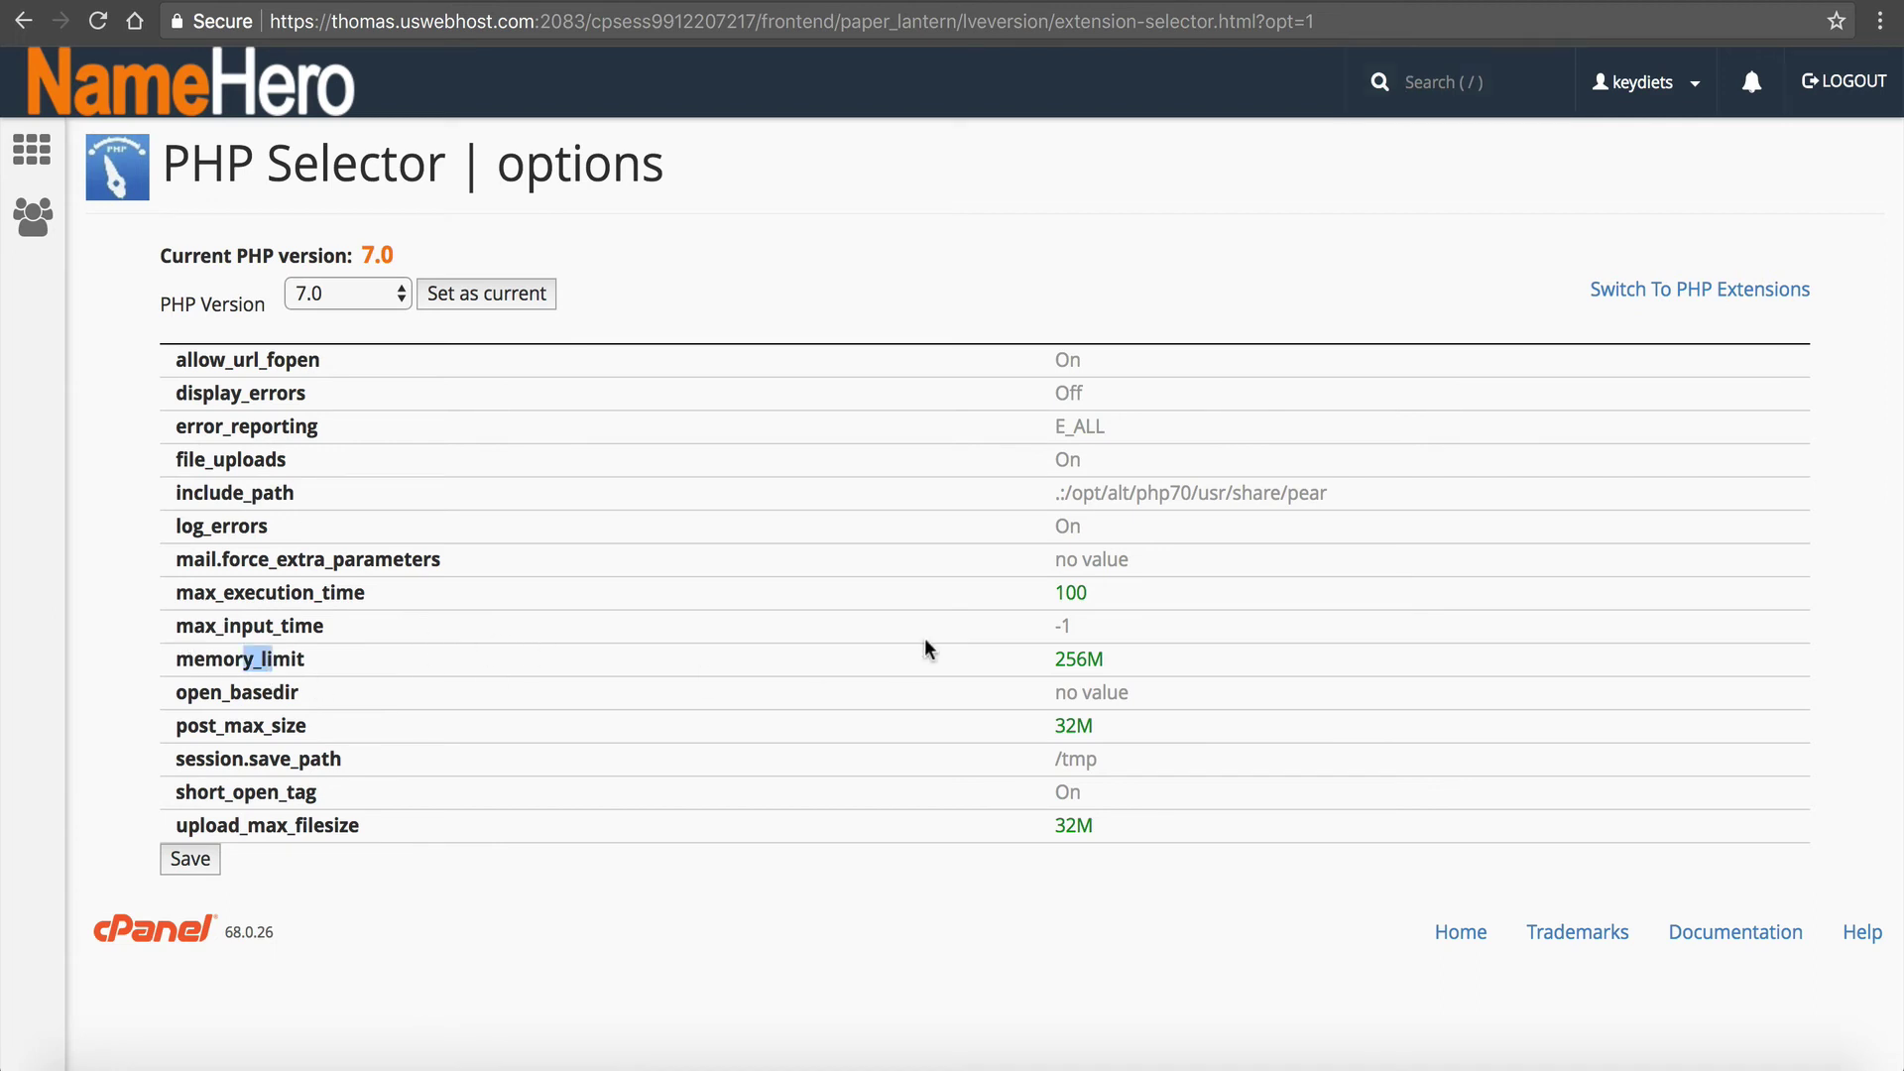
pyautogui.click(1079, 661)
pyautogui.click(1090, 660)
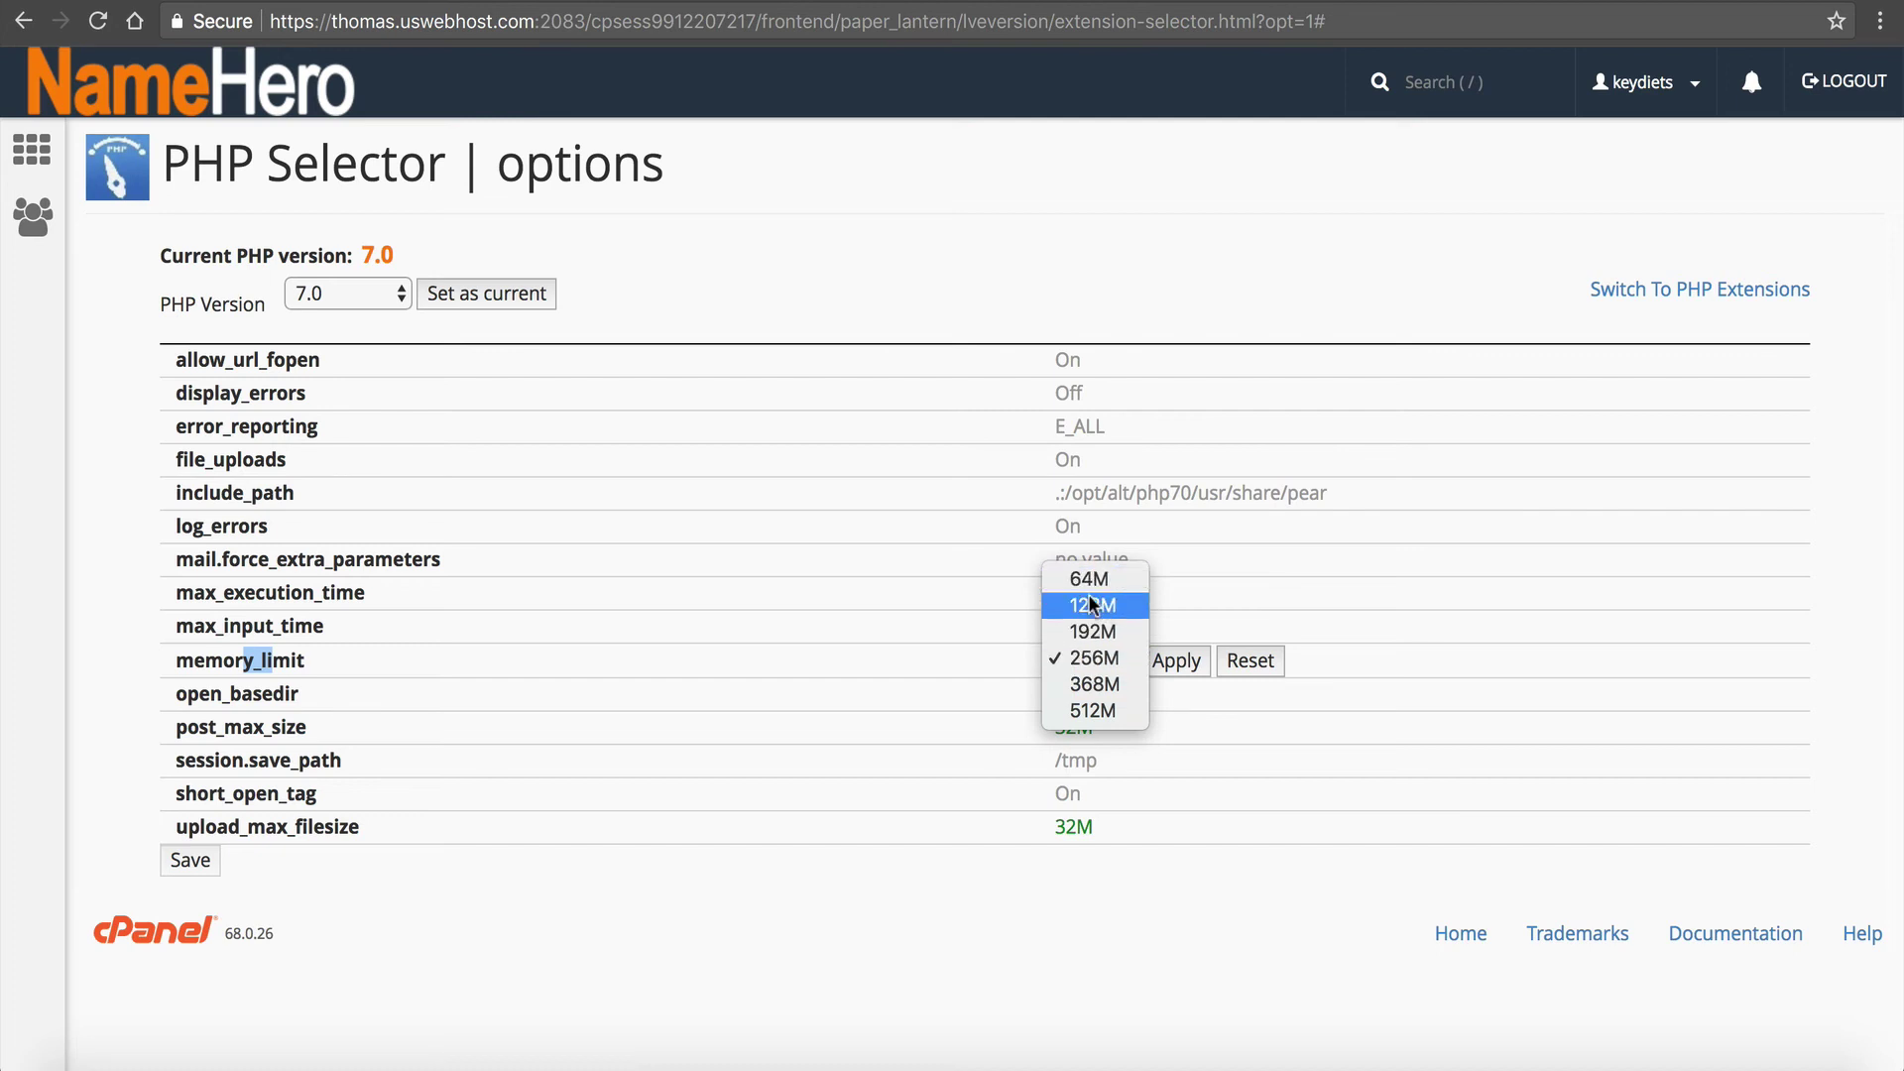
pyautogui.click(1095, 658)
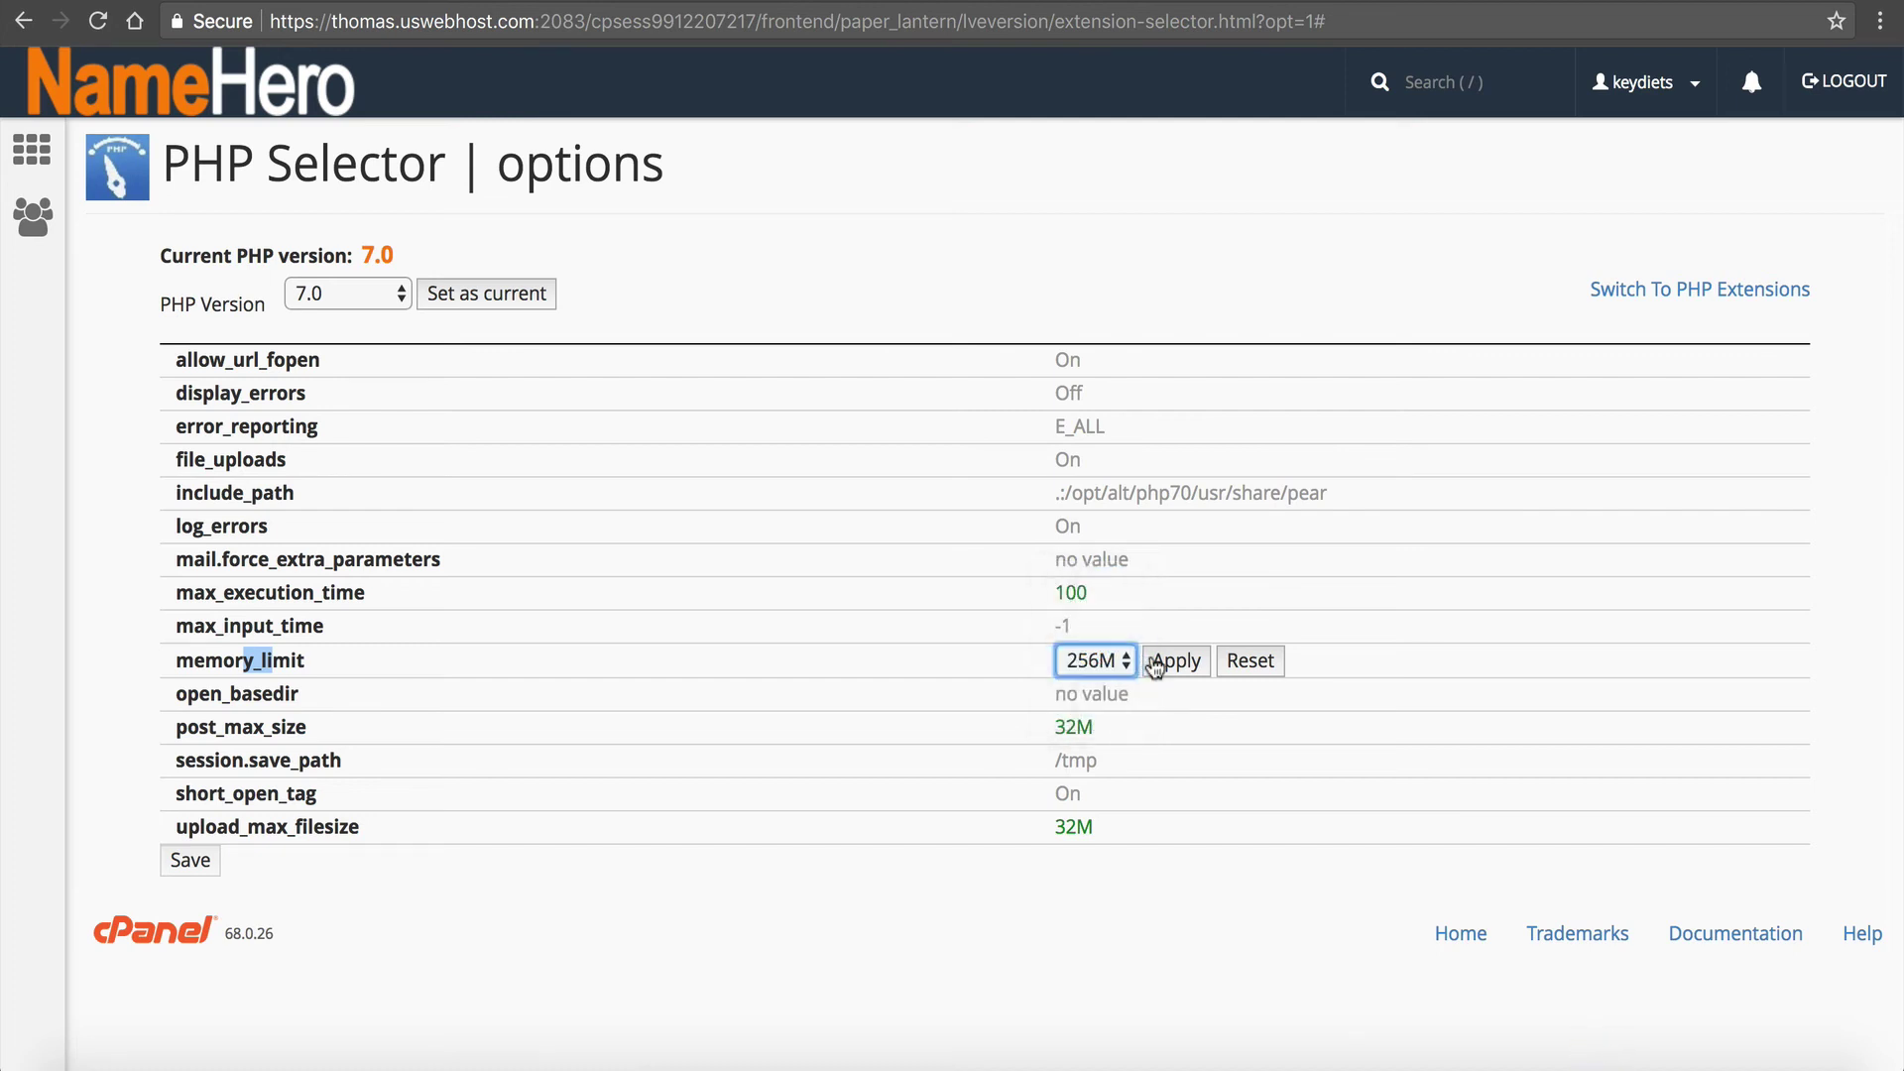
pyautogui.click(1152, 660)
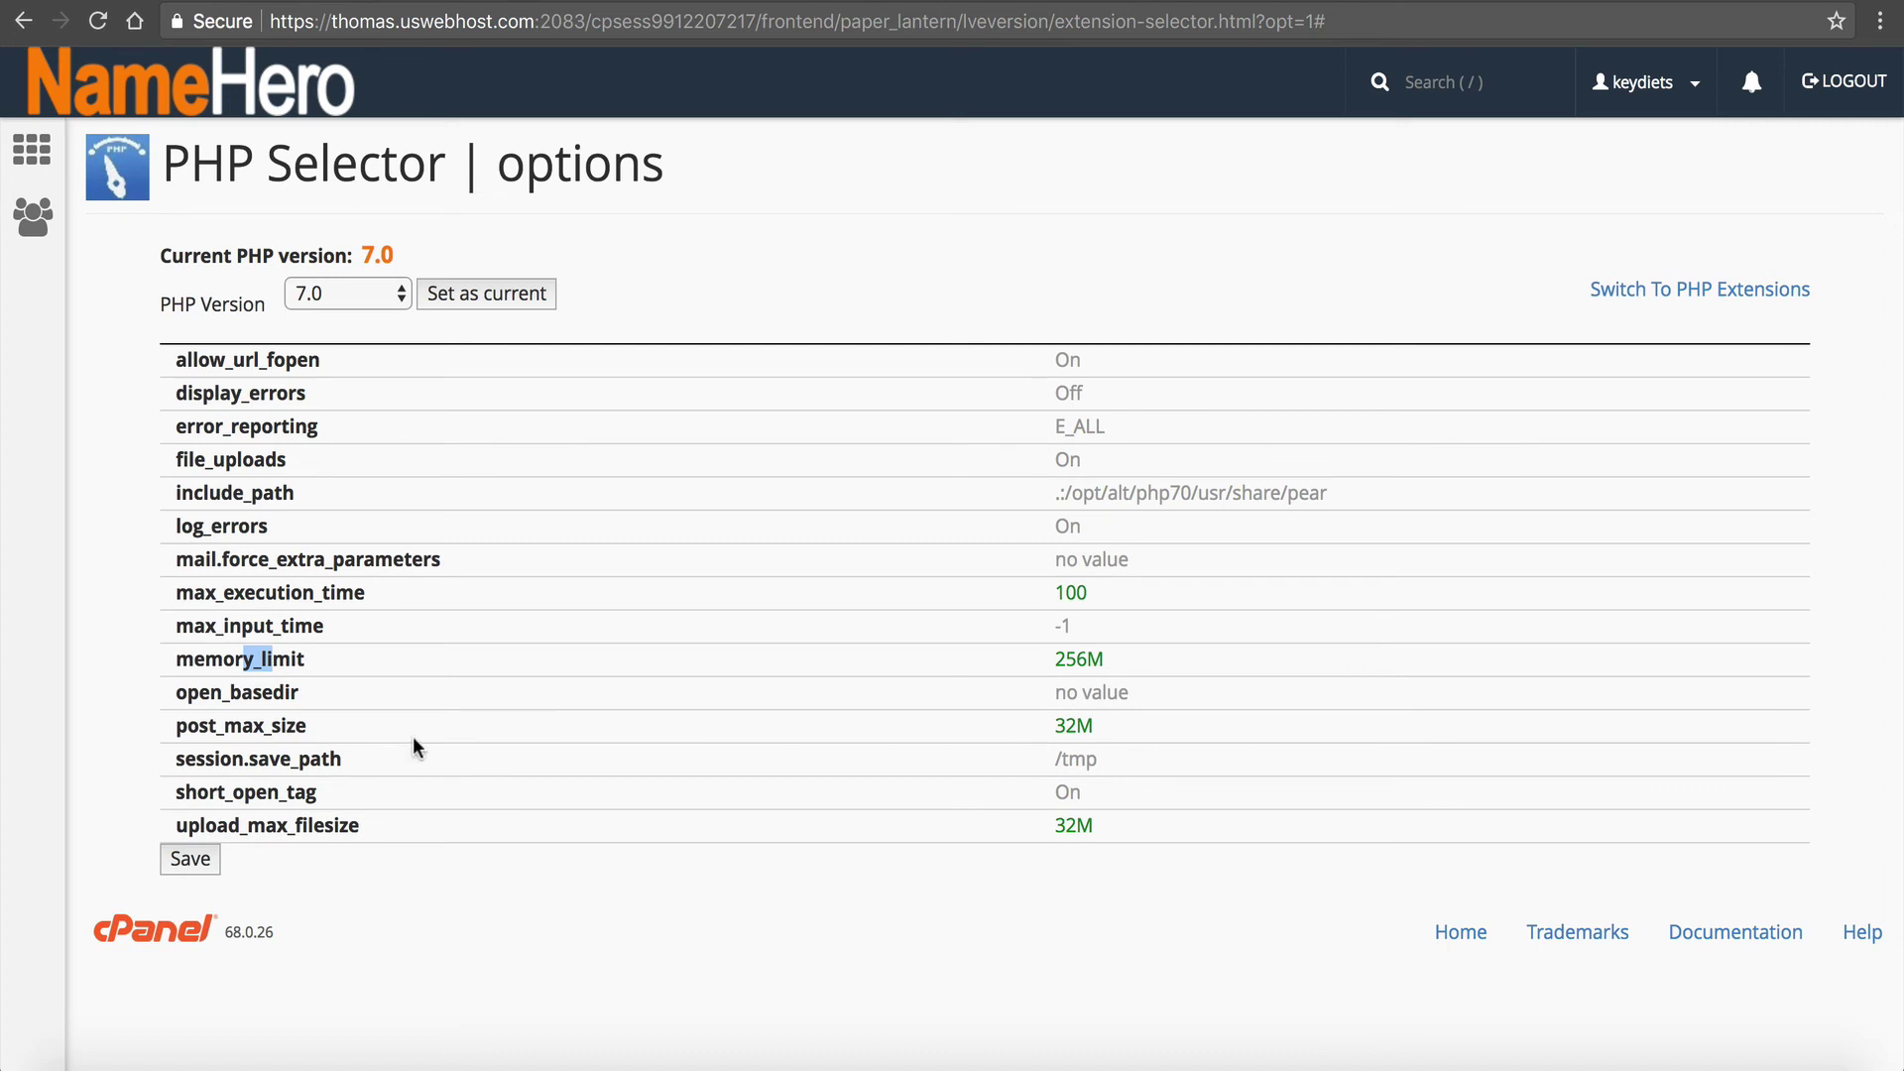
# Raise post_max_size and upload_max_filesize from 32M to 64M and save the PHP settings
pyautogui.click(1073, 726)
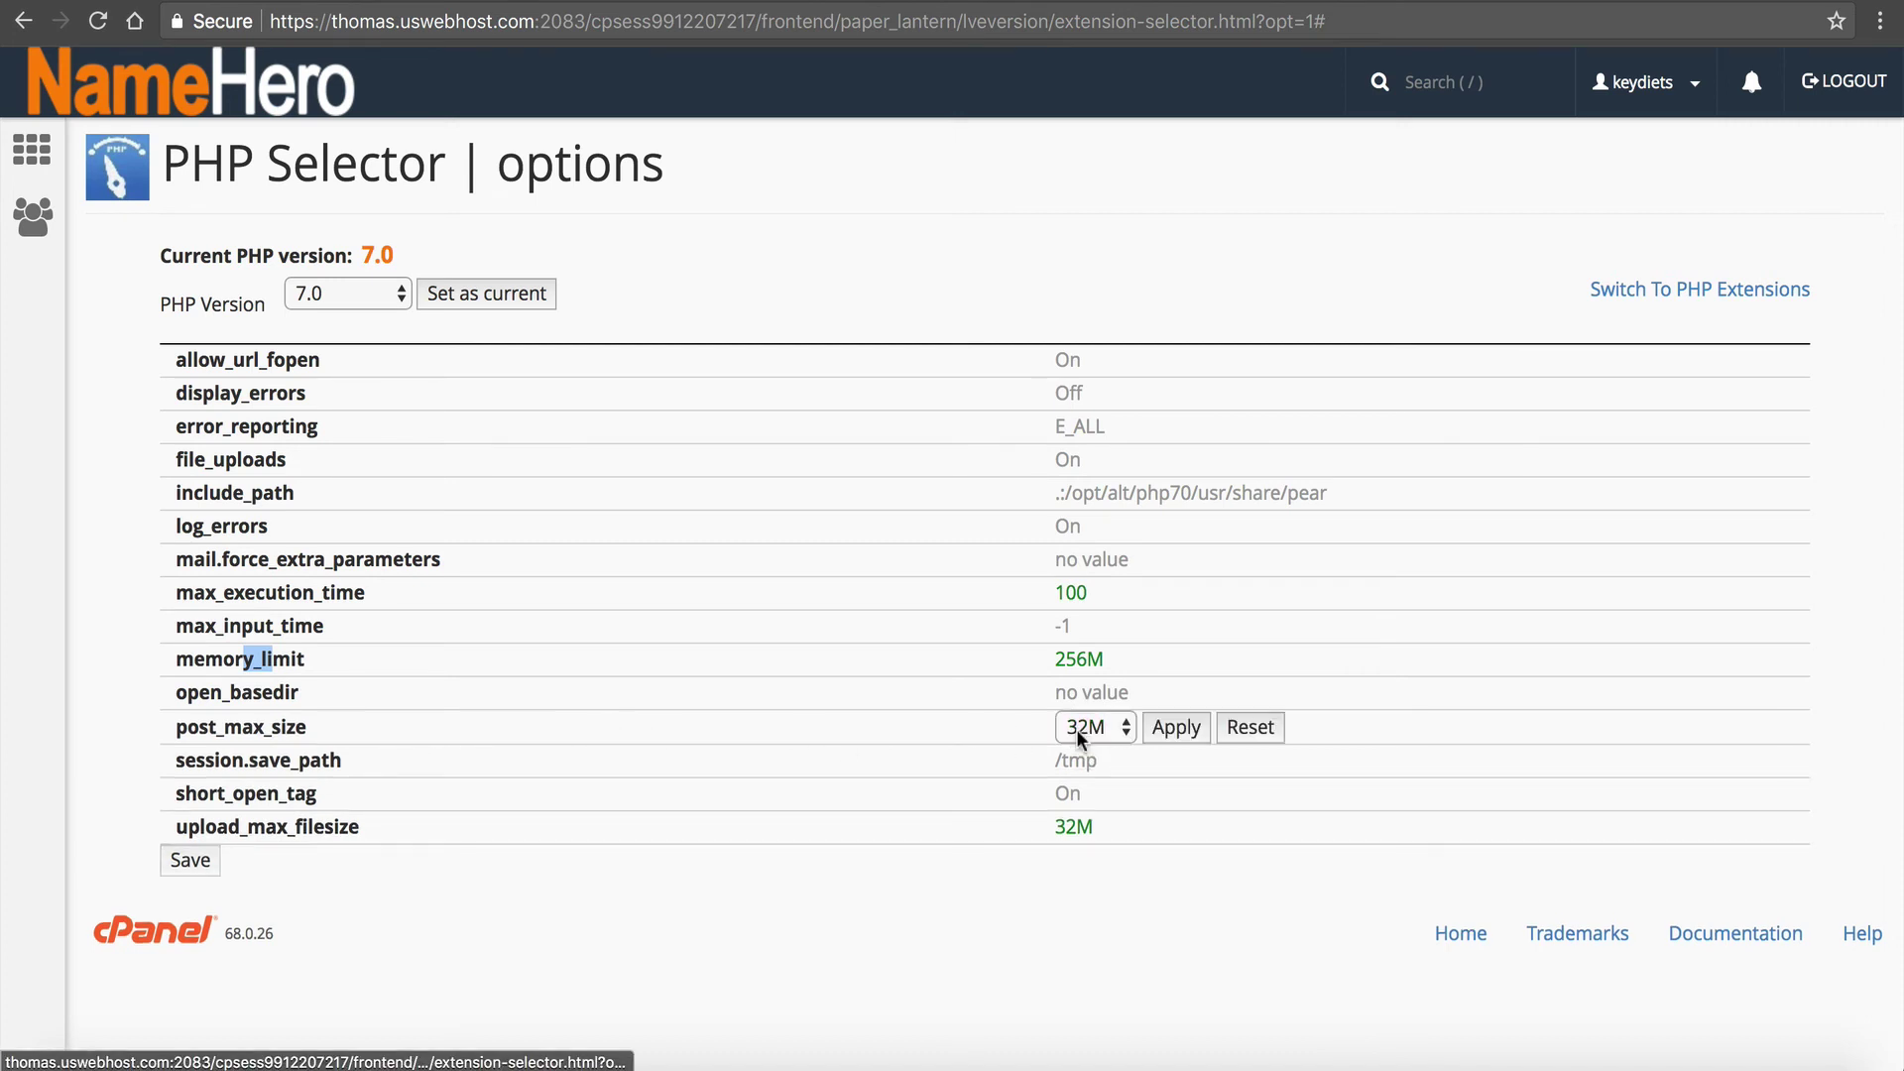
pyautogui.click(1075, 729)
pyautogui.click(1080, 744)
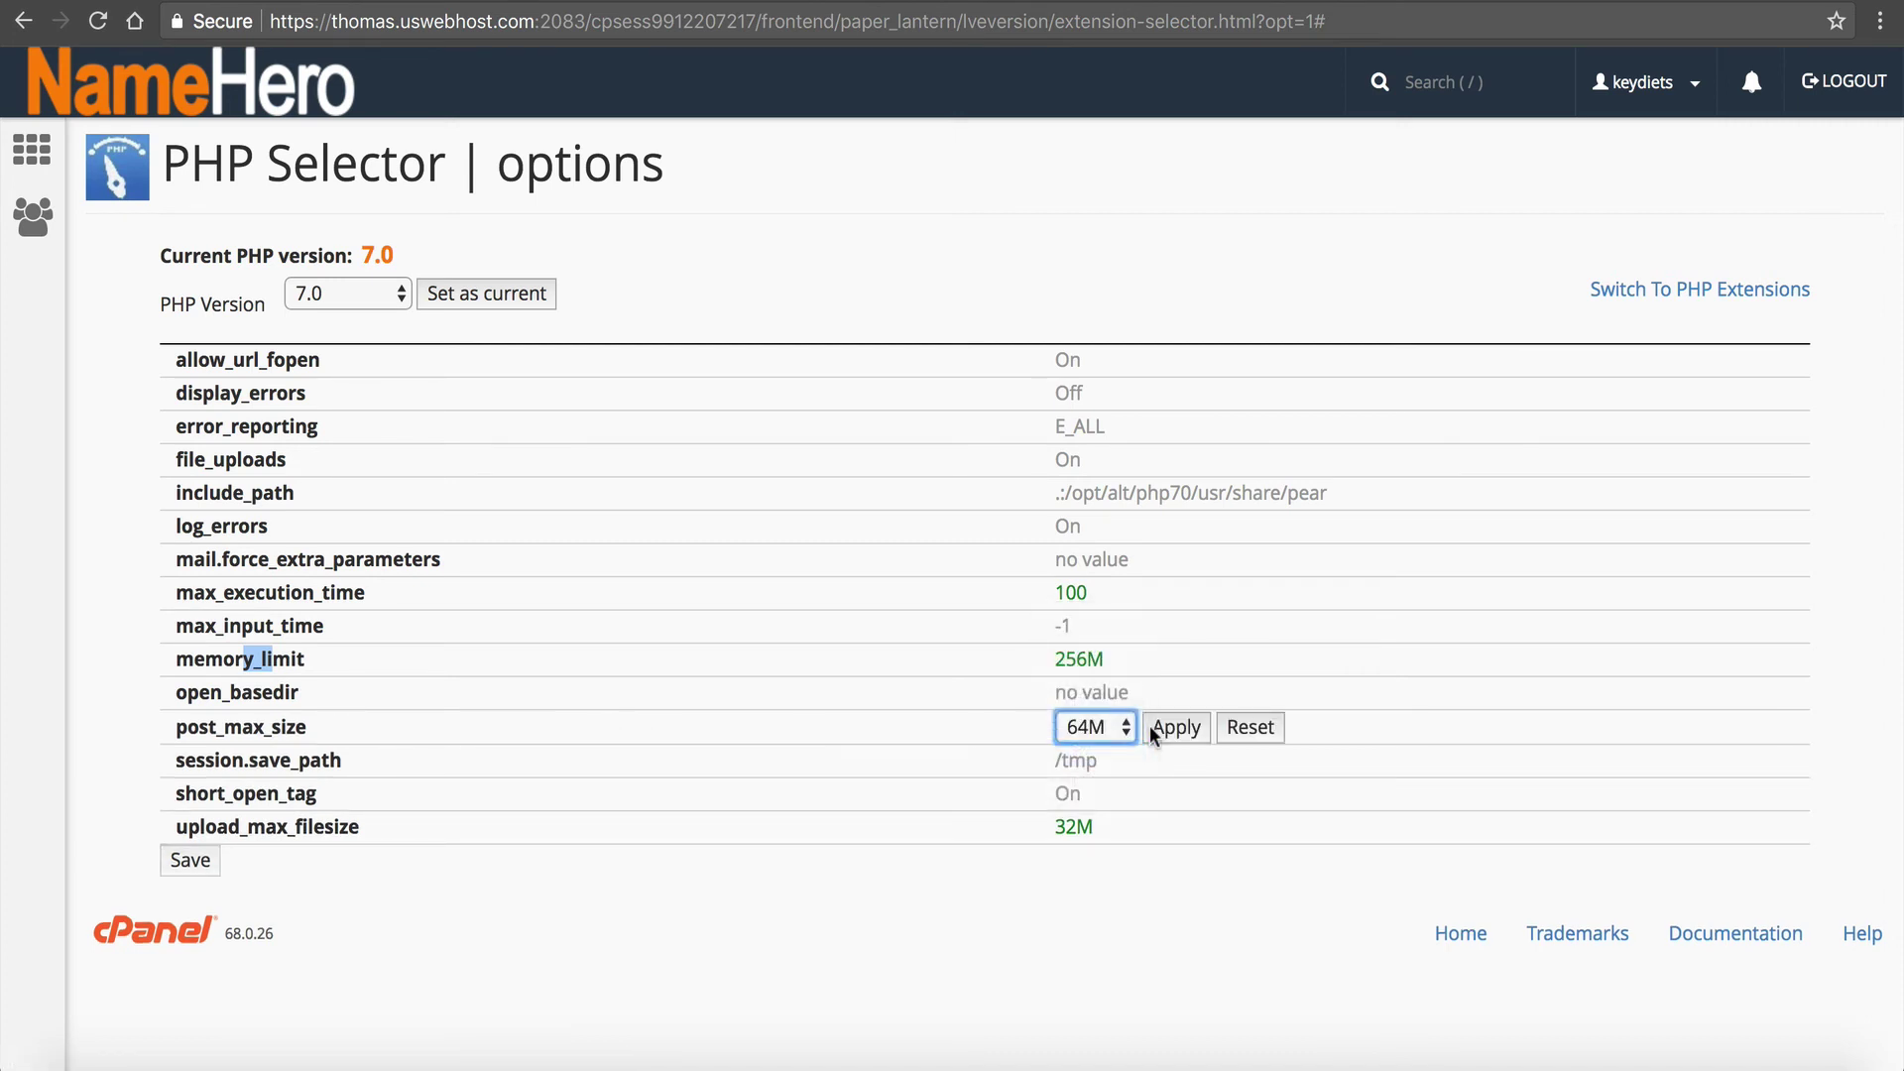
pyautogui.click(1151, 726)
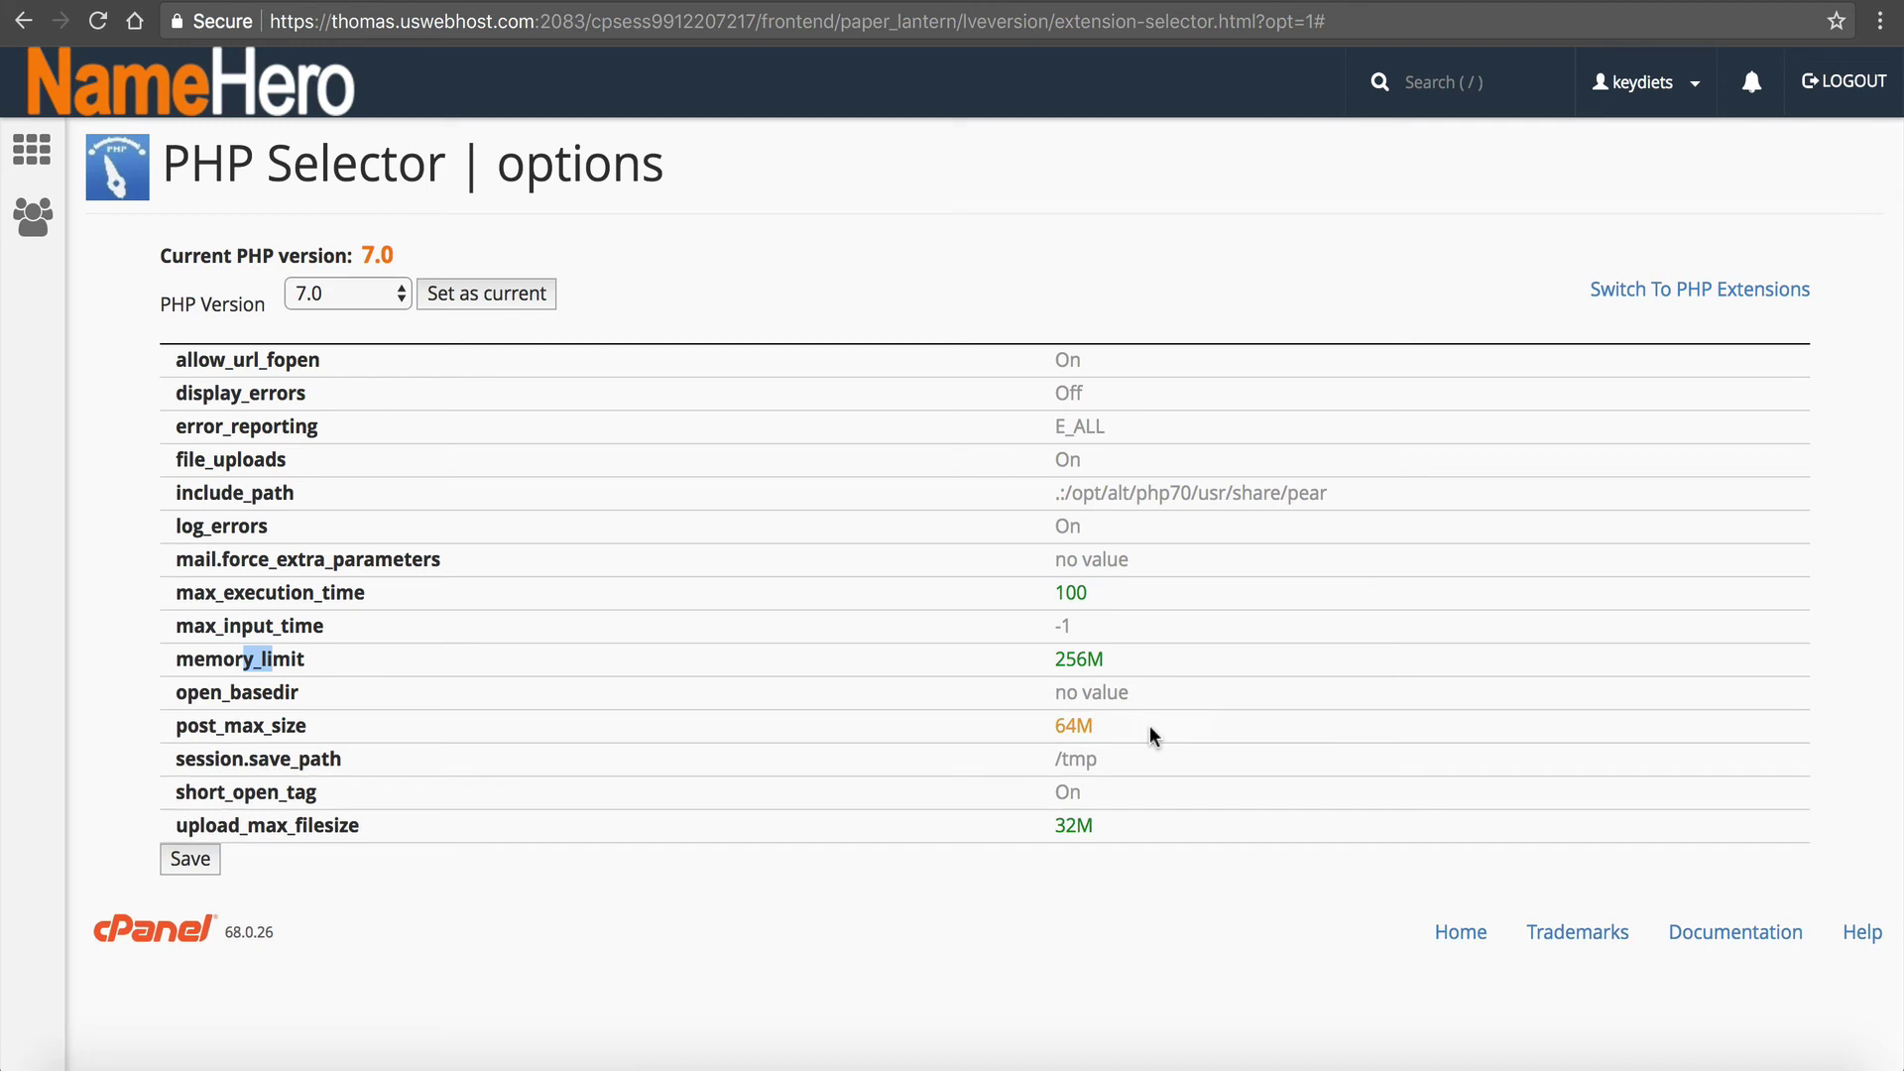
pyautogui.click(1053, 823)
pyautogui.click(1059, 828)
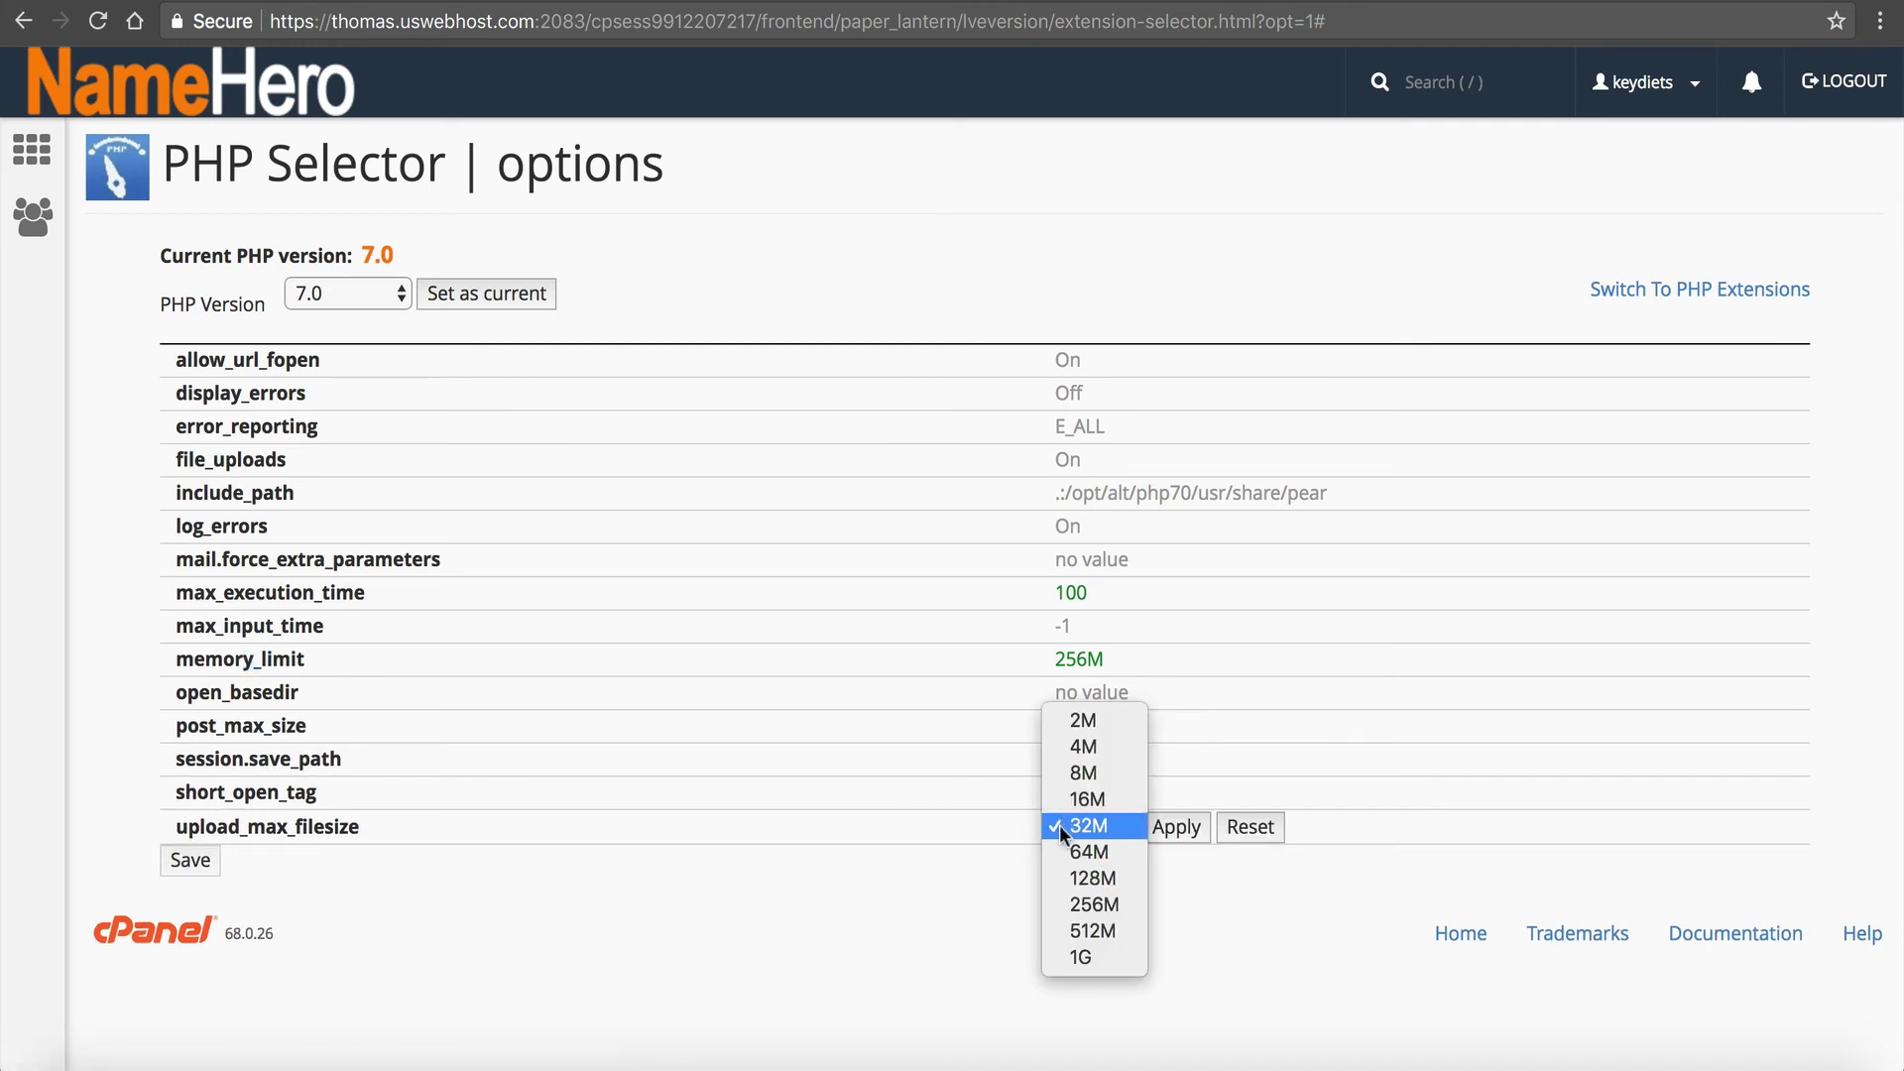
pyautogui.click(1075, 852)
pyautogui.click(1155, 827)
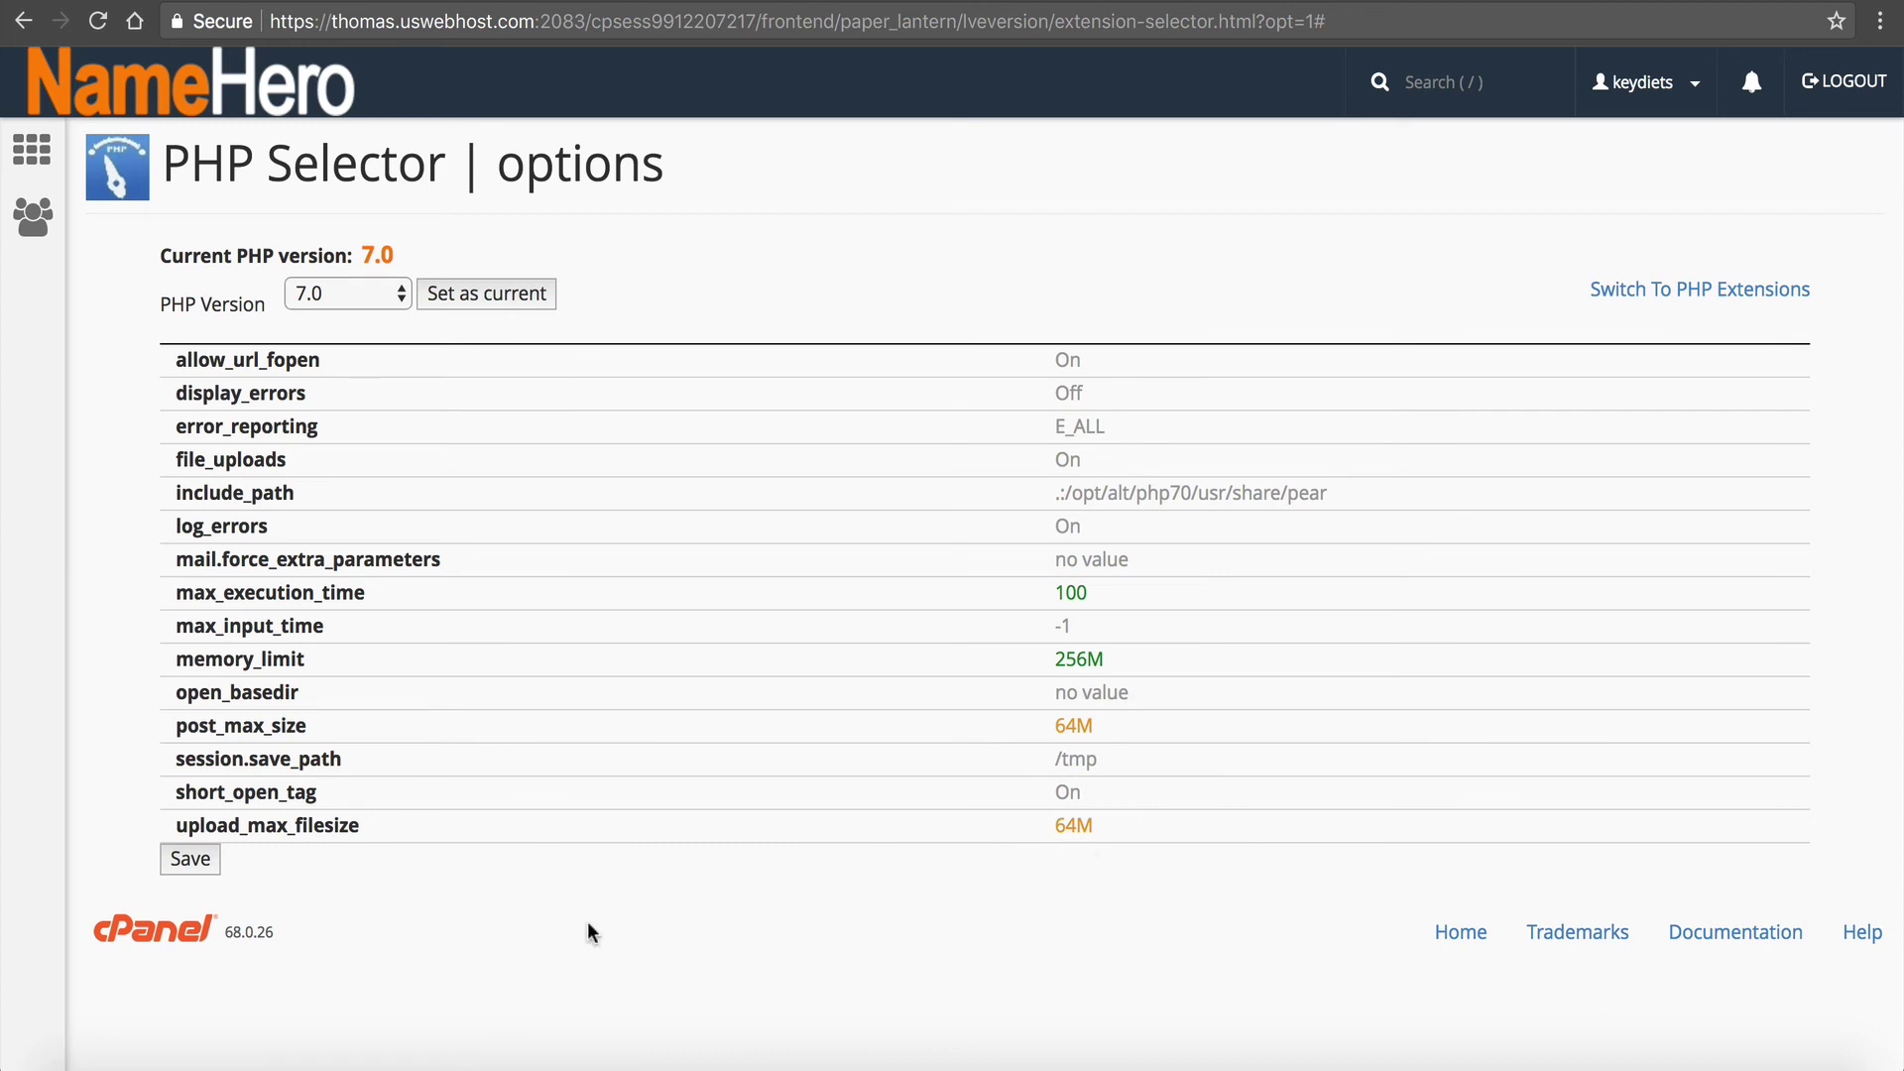
pyautogui.click(213, 861)
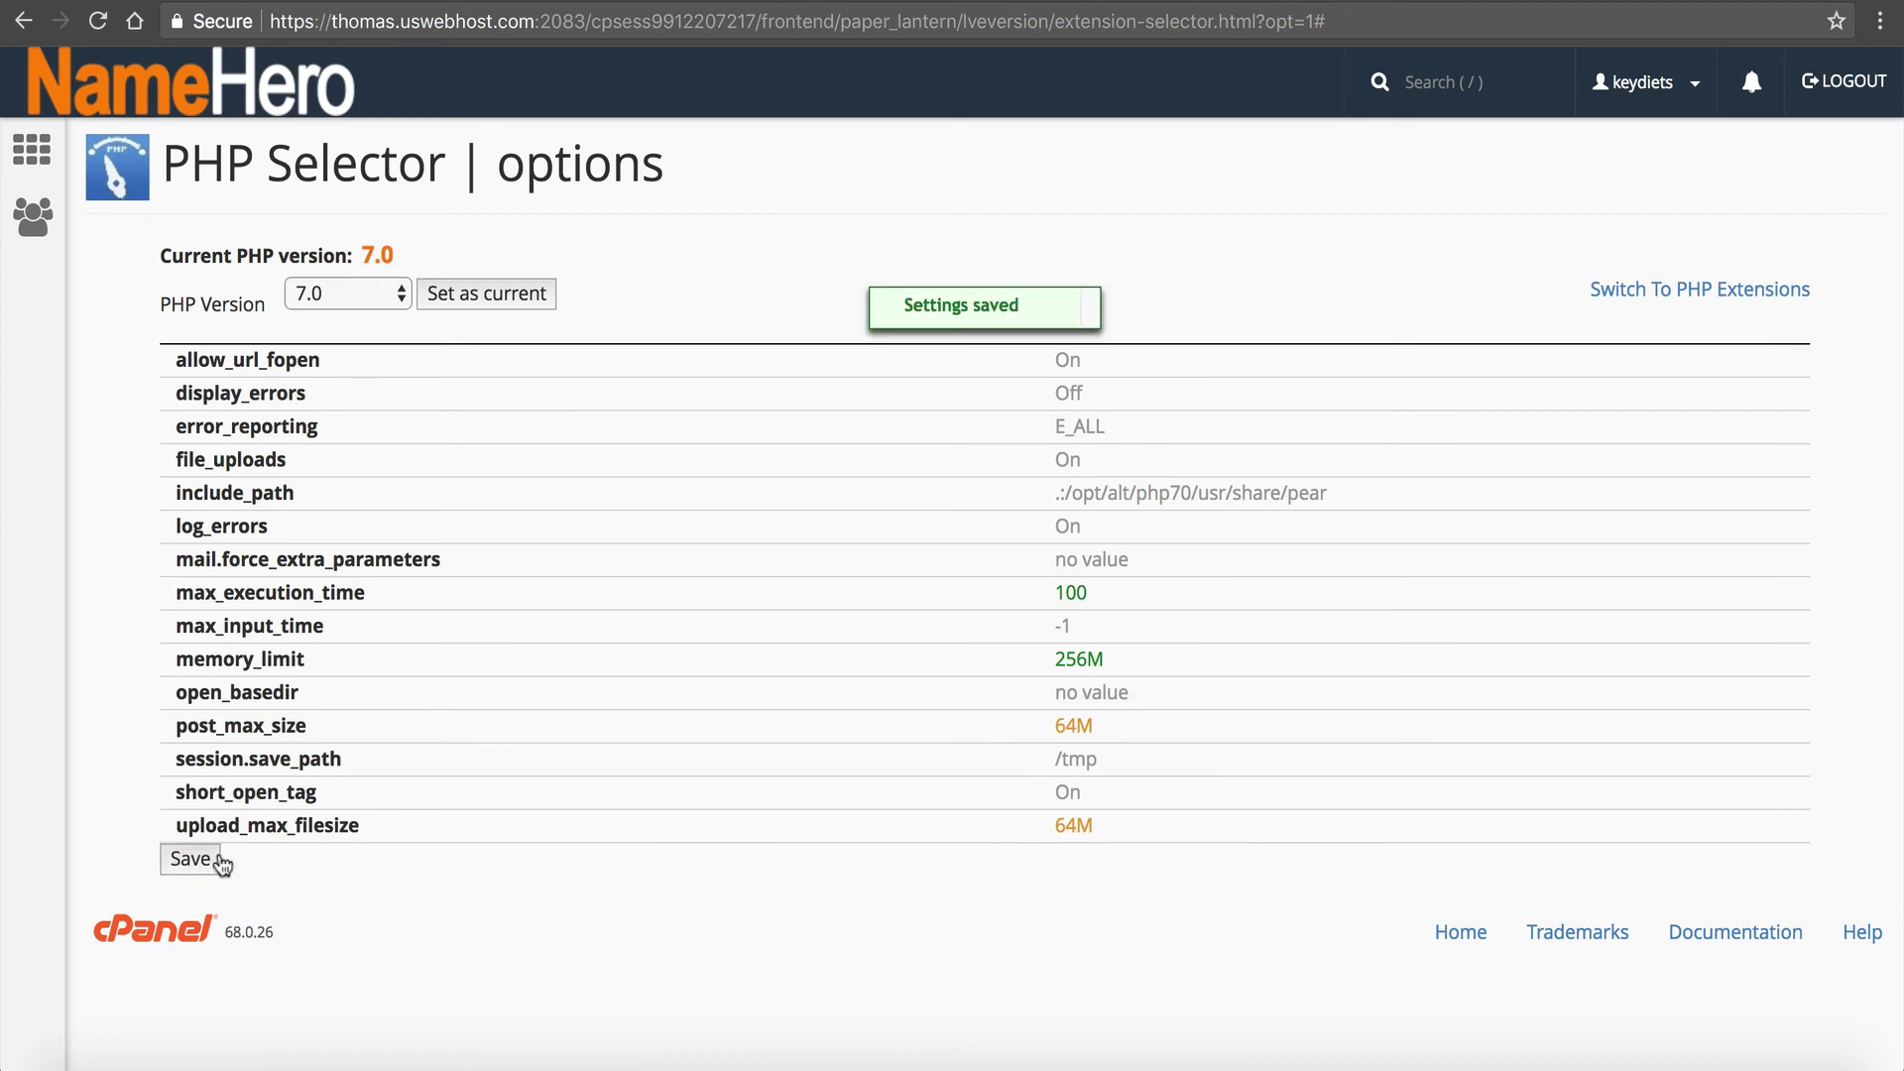
pyautogui.moveTo(214, 834)
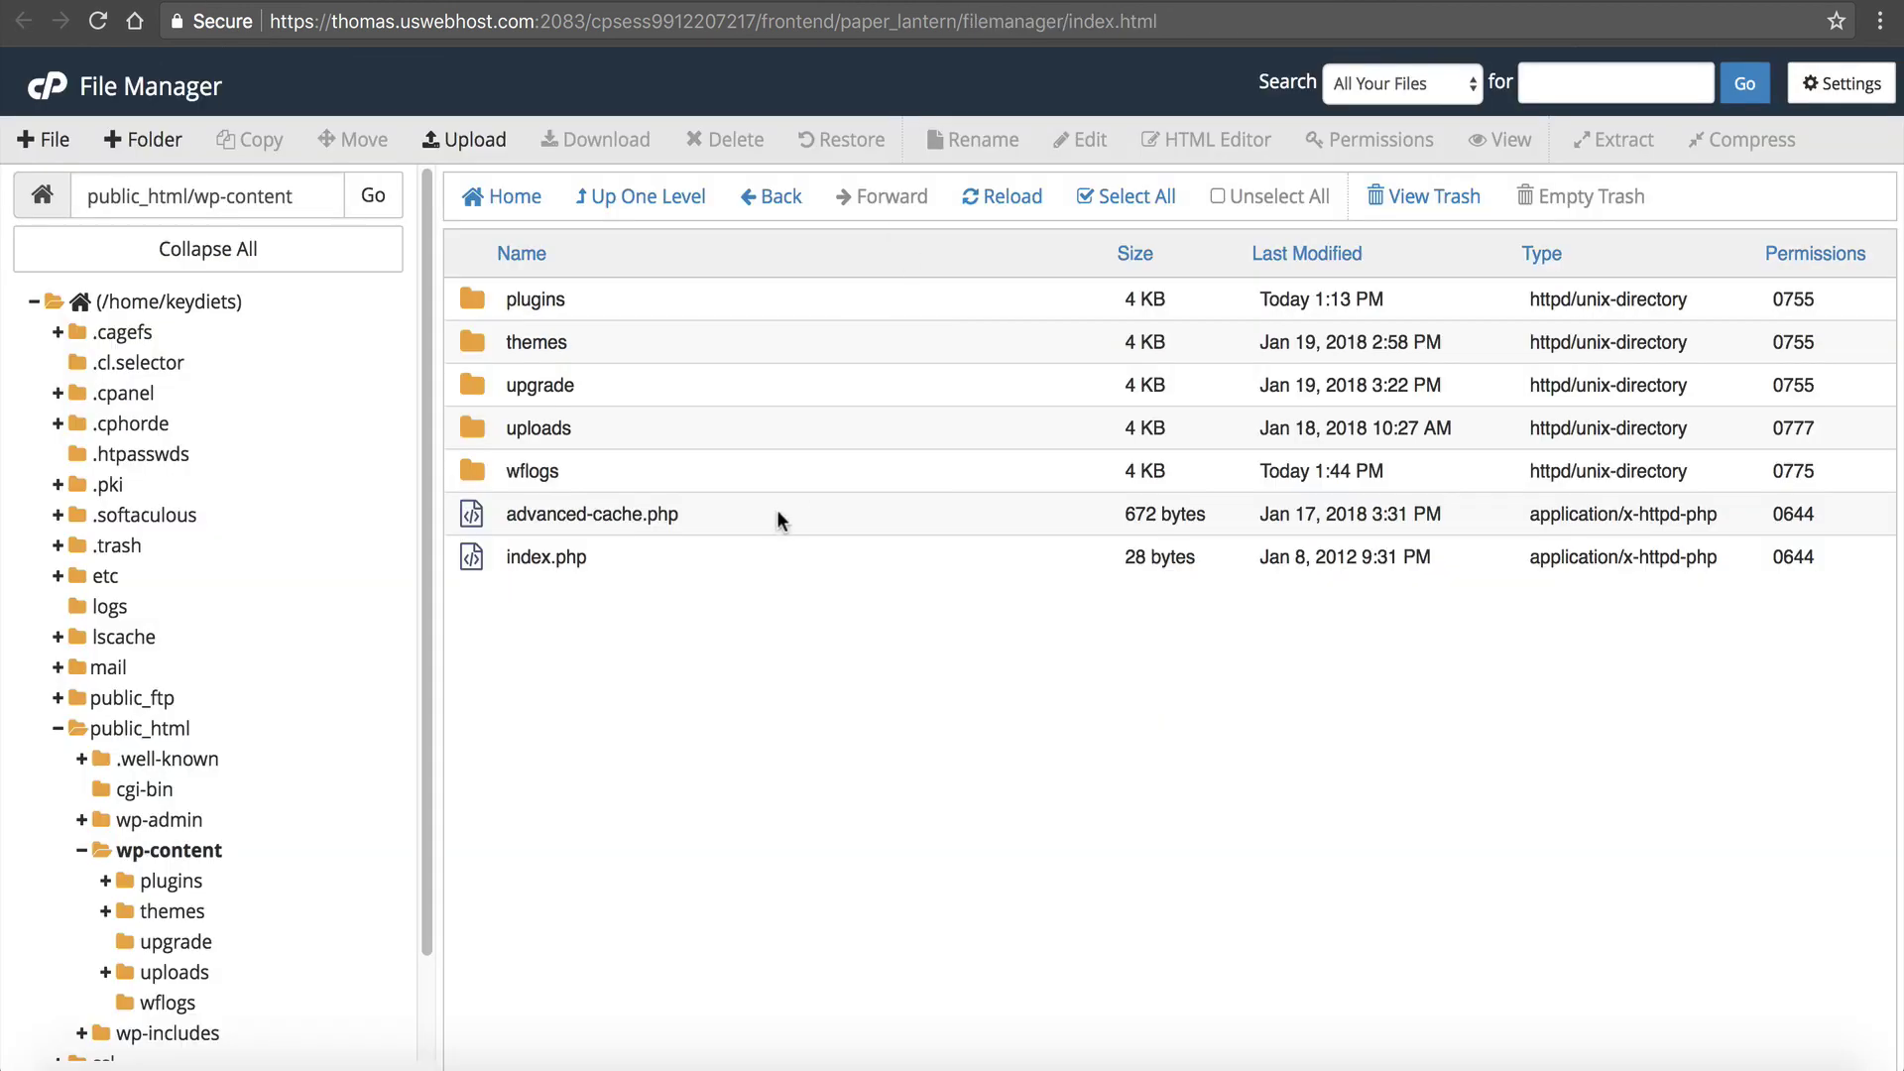
# Move up to public_html, scroll through its WordPress files, and select .htaccess
pyautogui.click(660, 203)
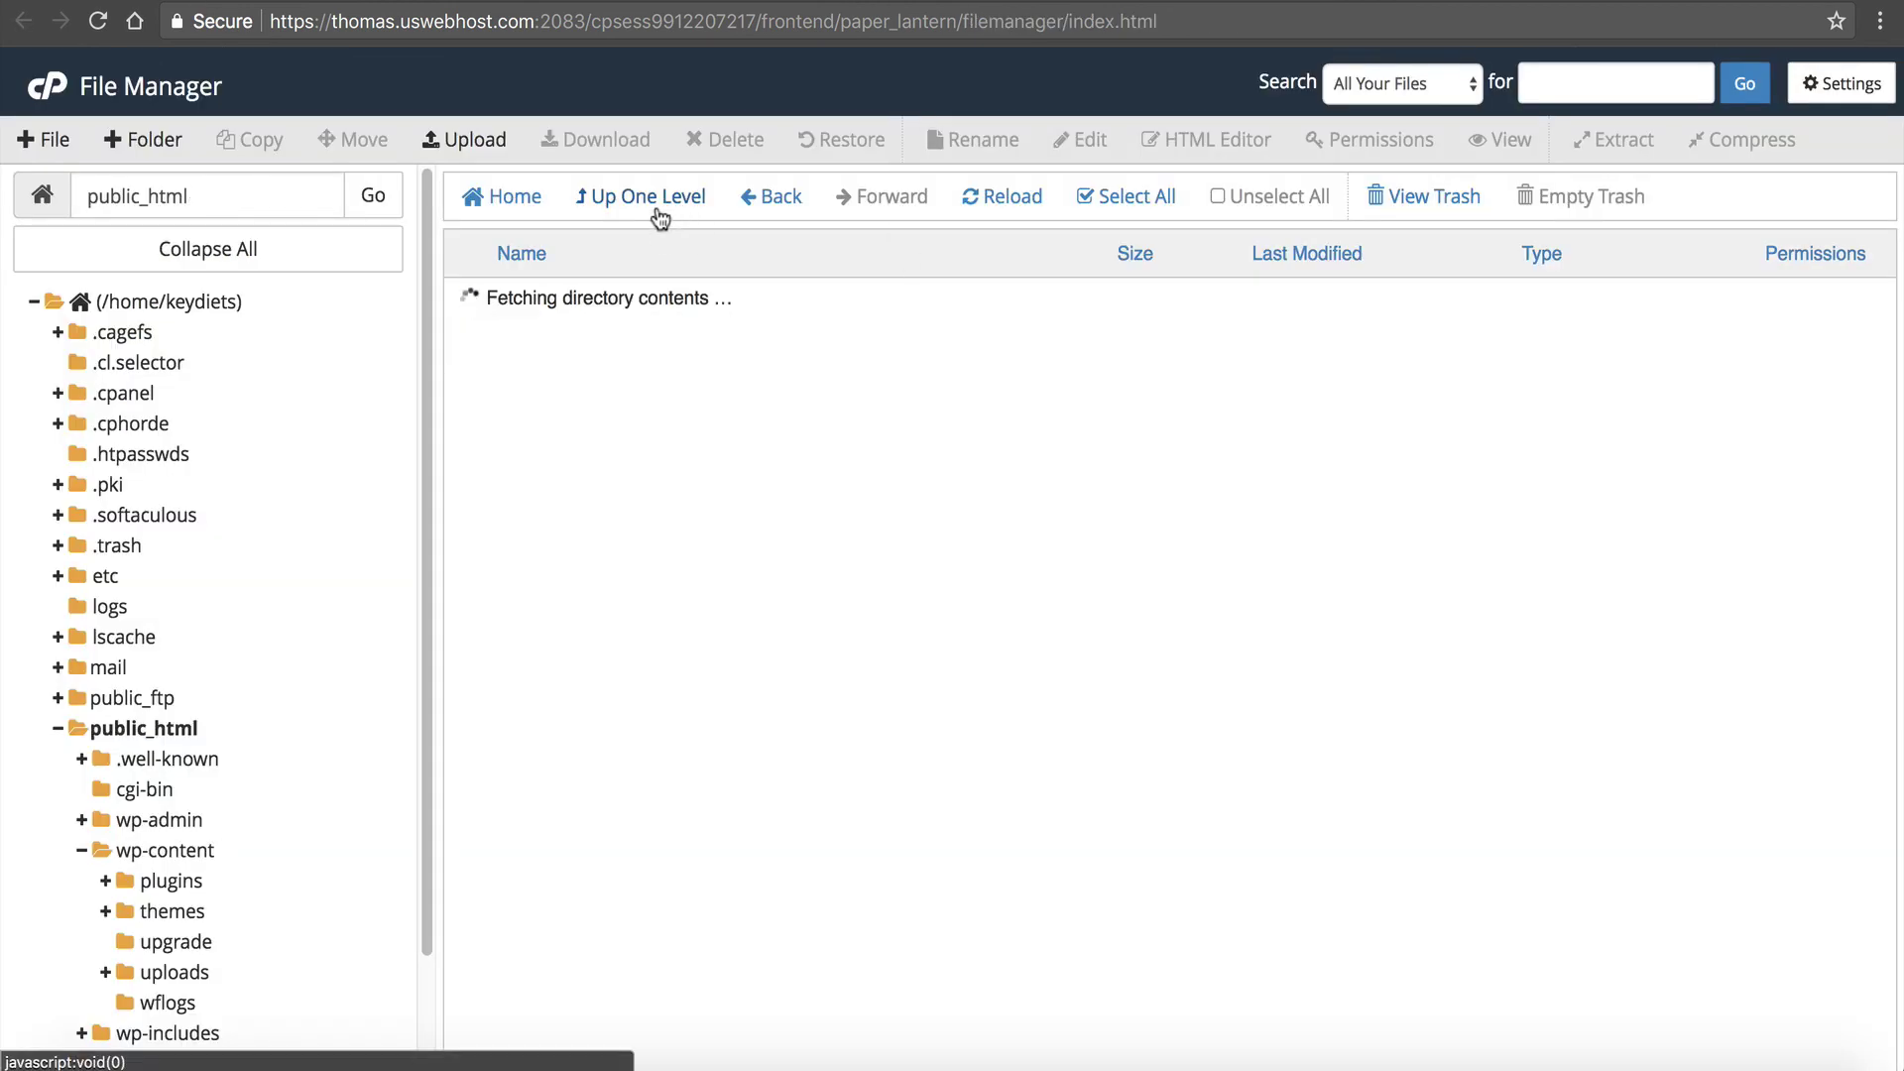
pyautogui.scroll(-2, 699, 458)
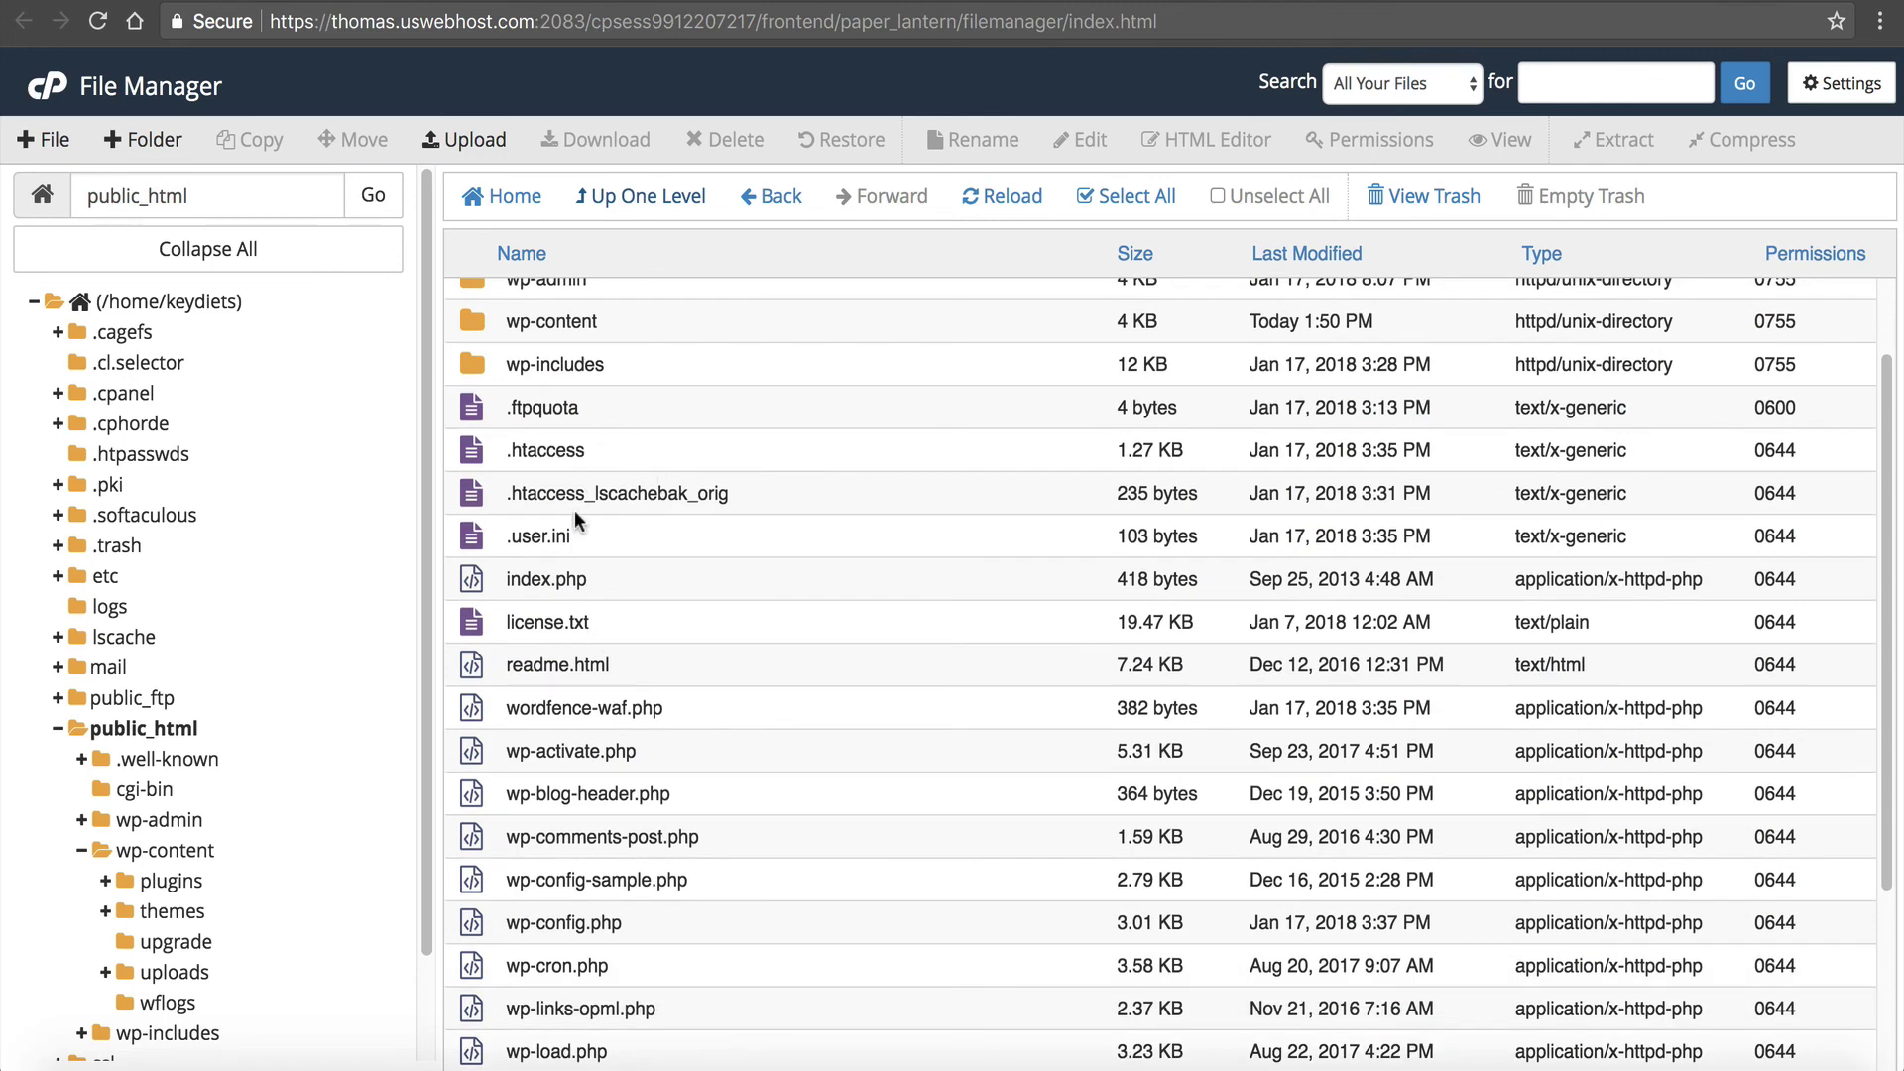
pyautogui.scroll(-5, 571, 604)
pyautogui.scroll(7, 591, 591)
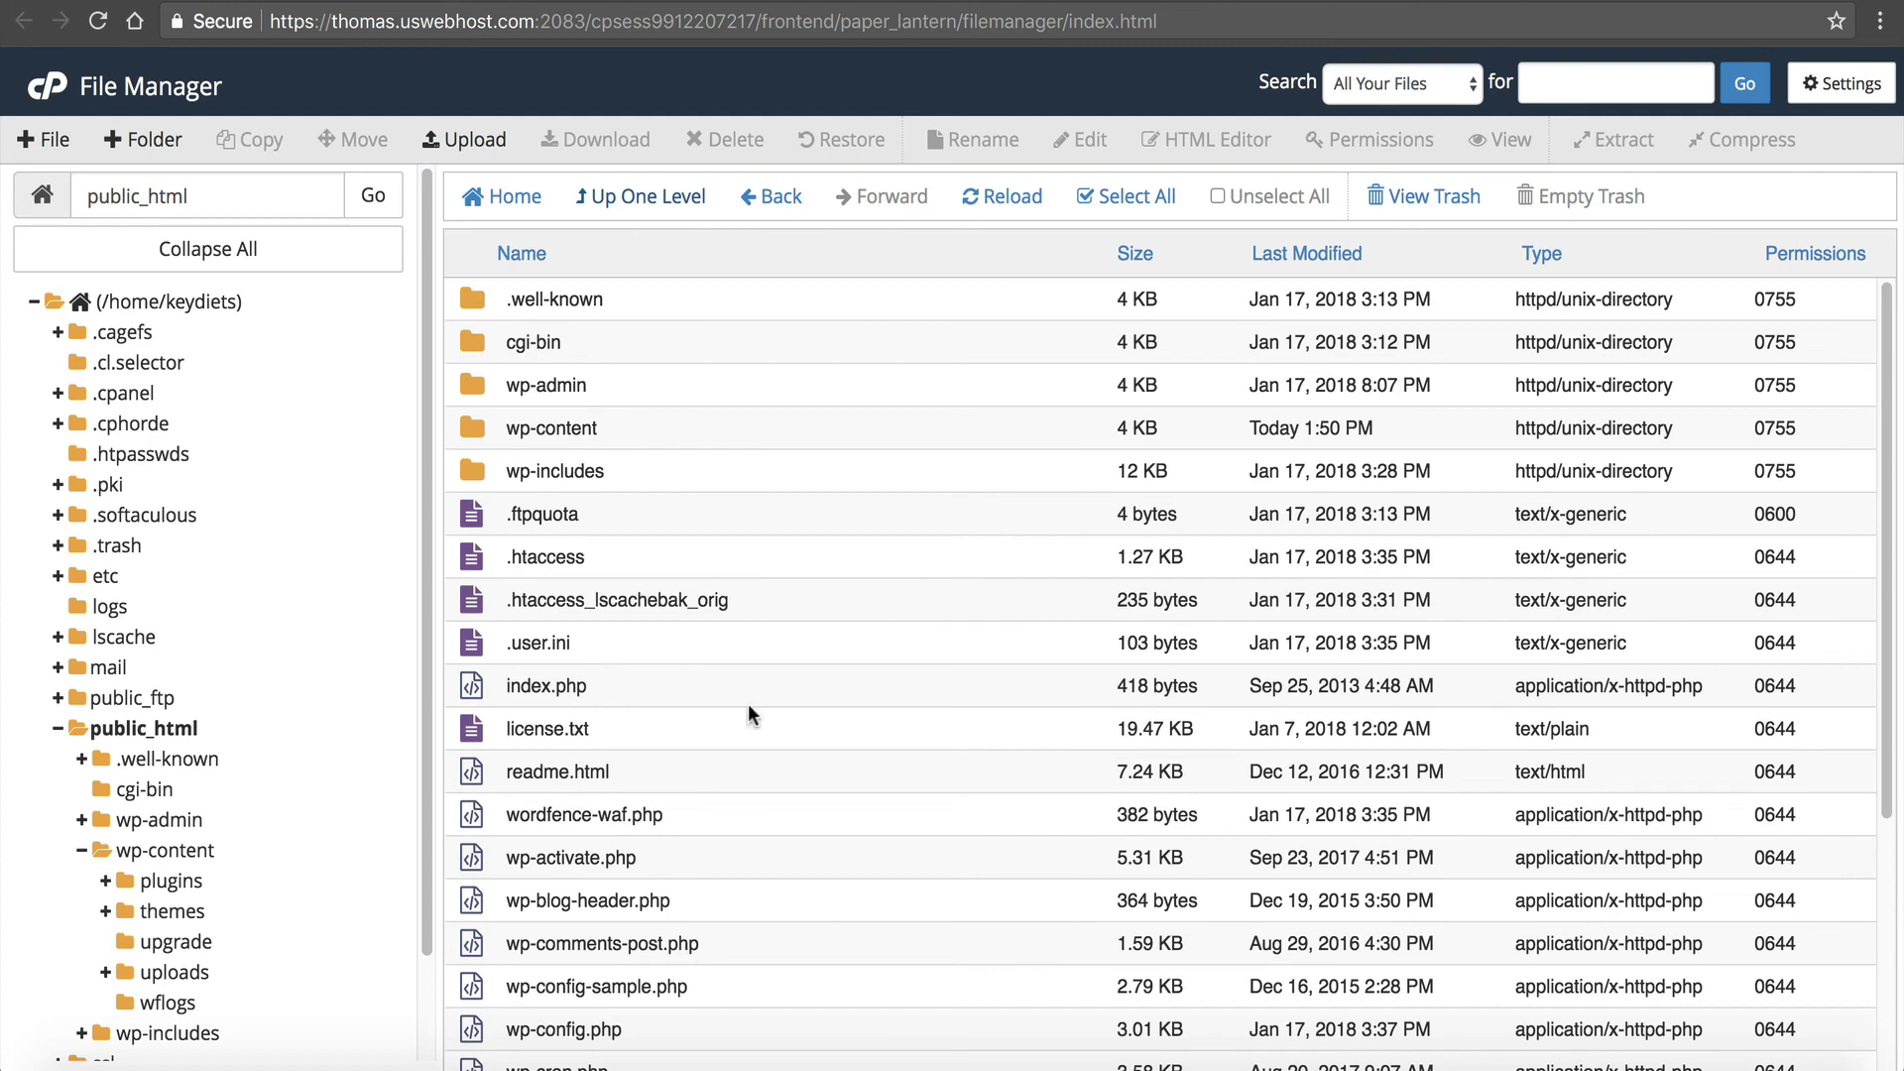
pyautogui.click(571, 562)
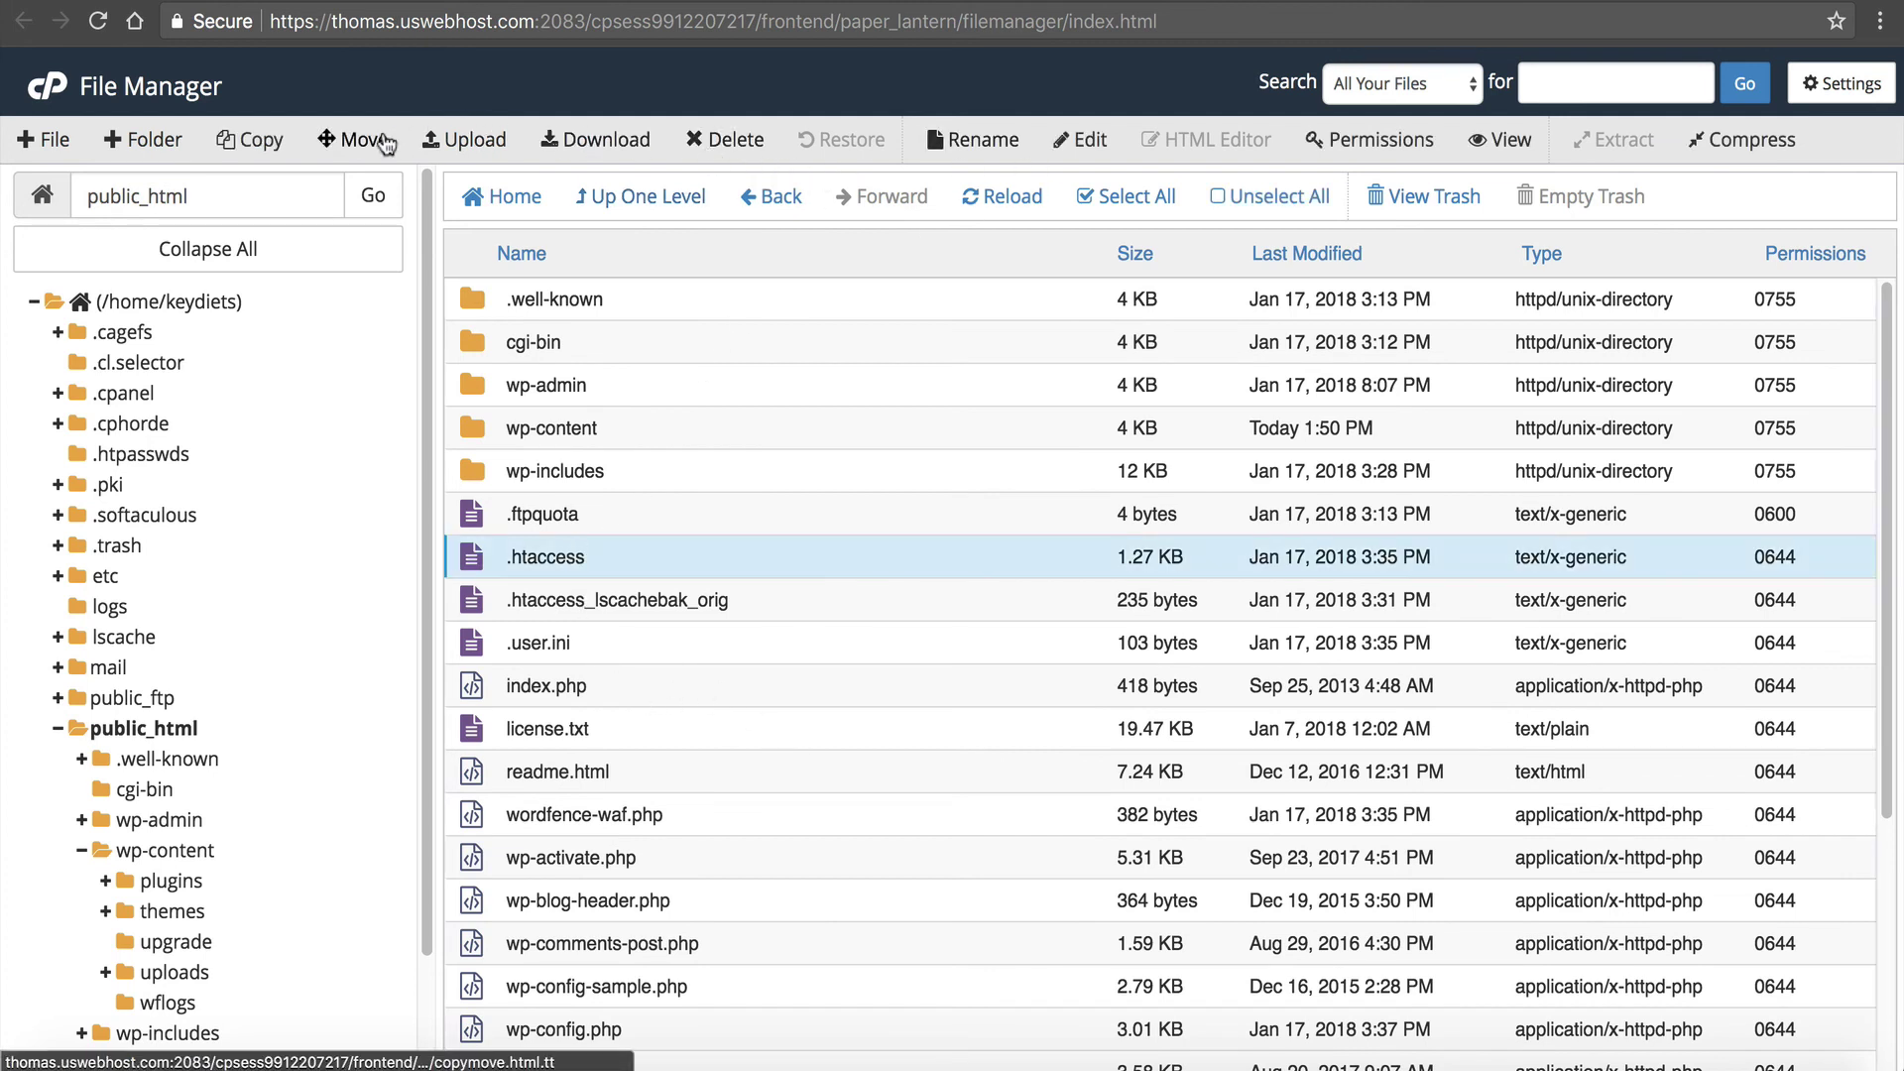